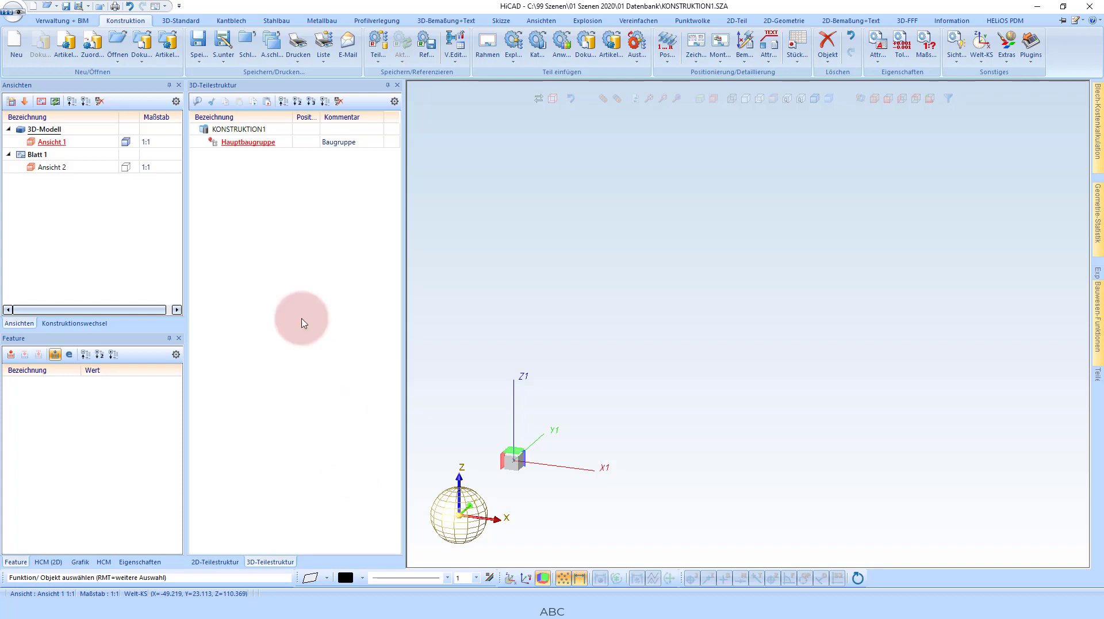
# Create a new 3D assembly construction from the Neu dialog at the 1:1 scale.
pyautogui.click(16, 47)
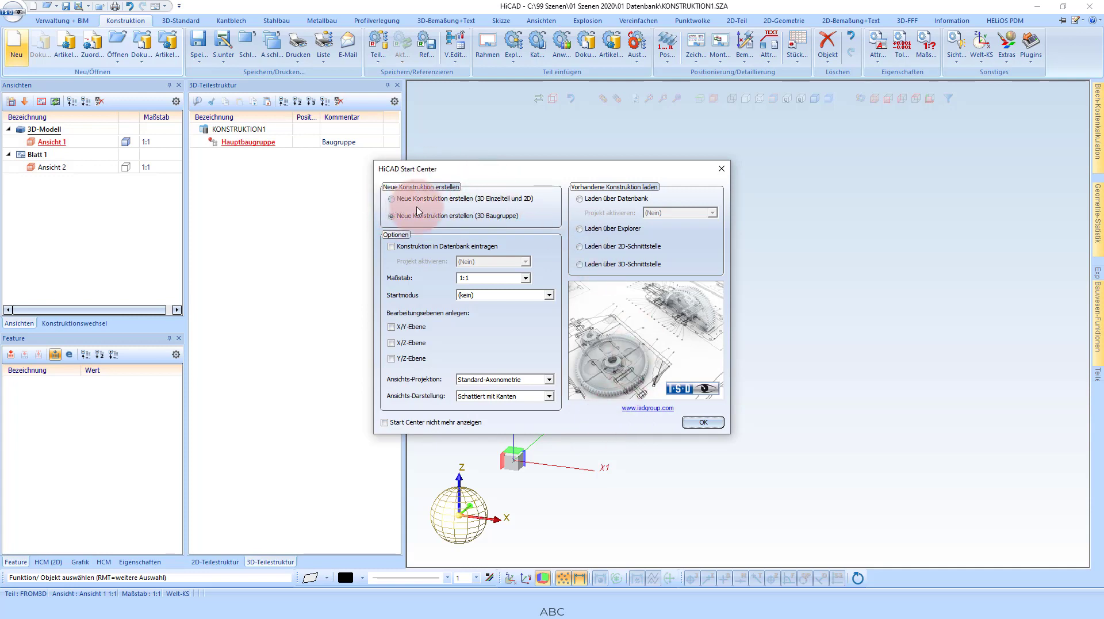
pyautogui.click(455, 199)
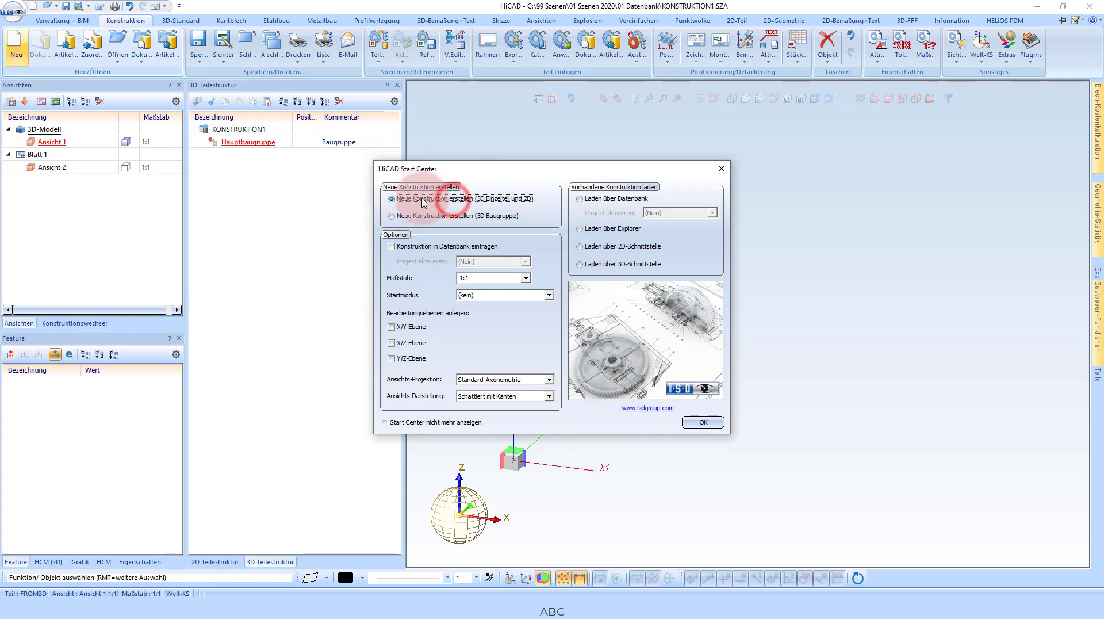
pyautogui.click(430, 217)
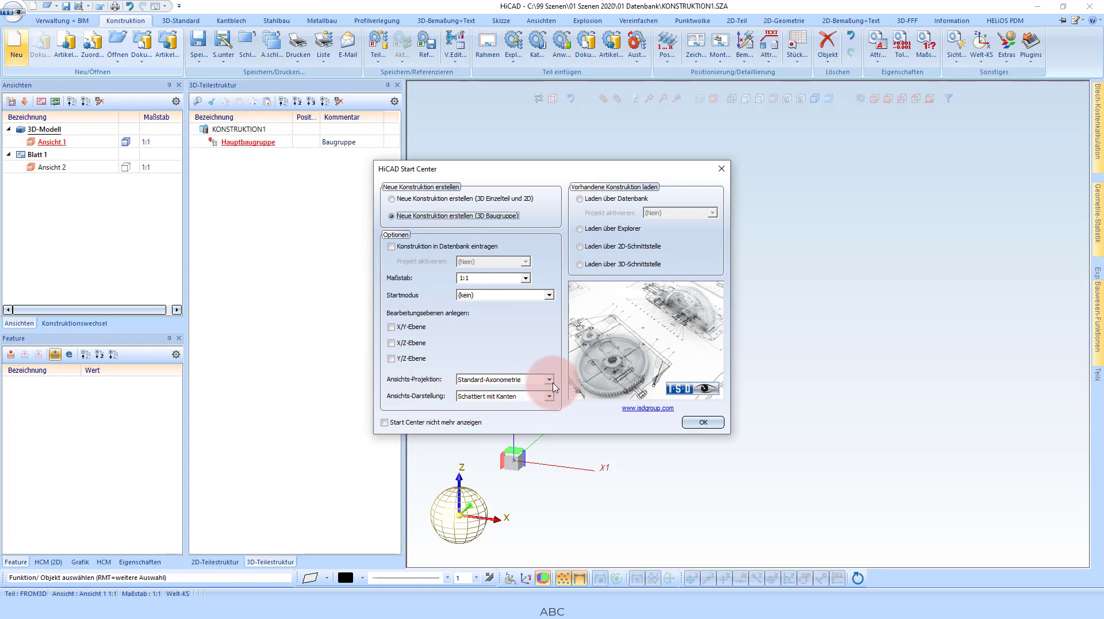
pyautogui.click(524, 279)
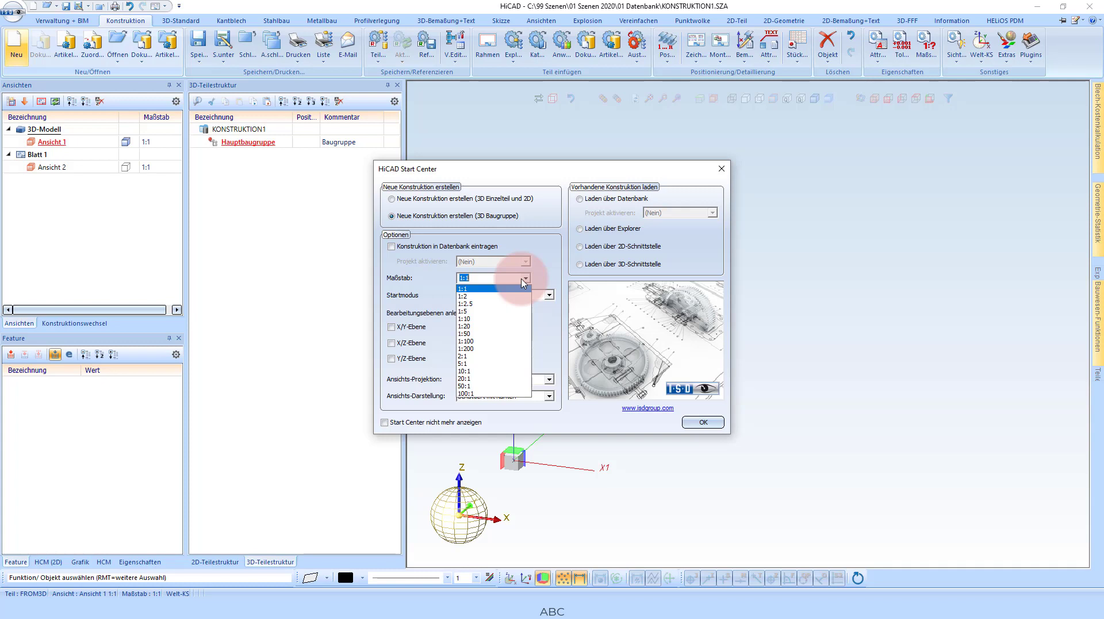
pyautogui.click(544, 274)
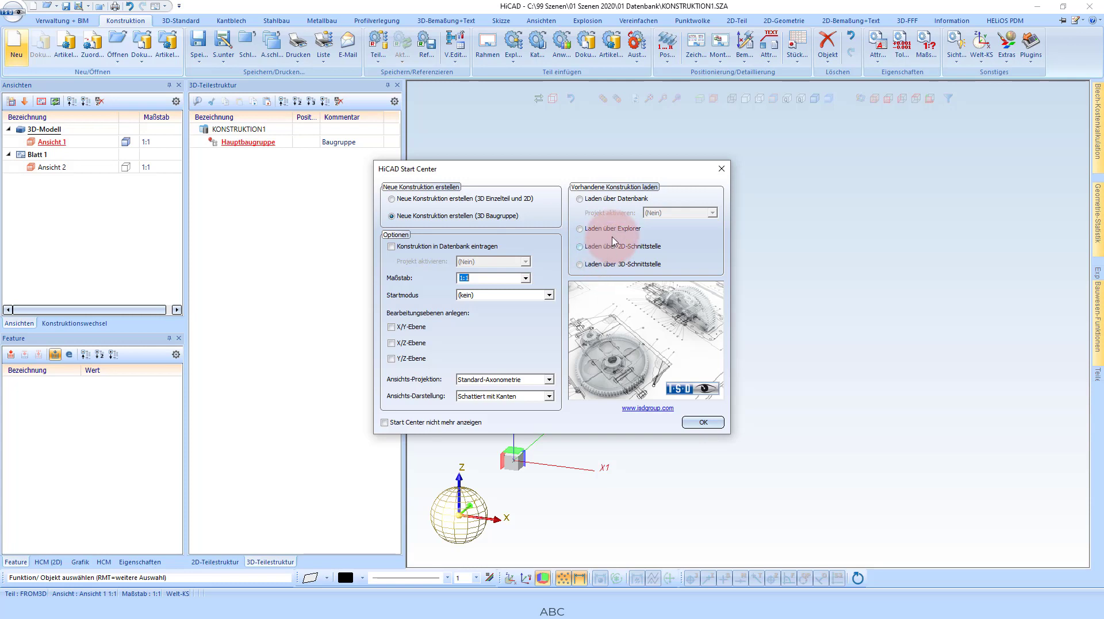
pyautogui.click(702, 423)
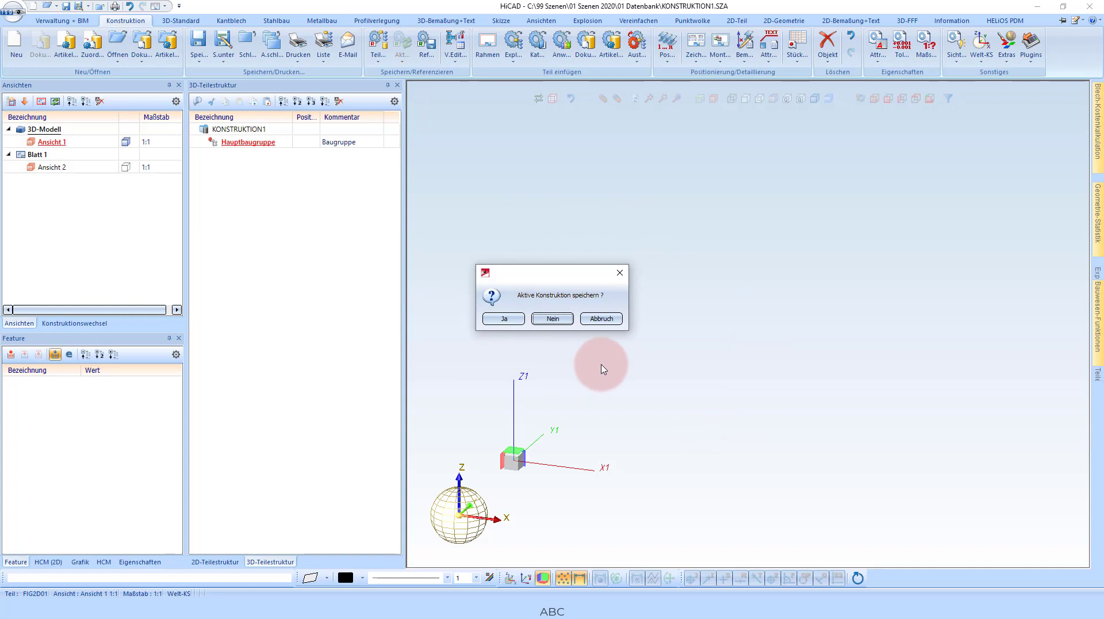
# Discard the old construction unsaved and add a 3D Hauptbaugruppe main assembly.
pyautogui.click(553, 319)
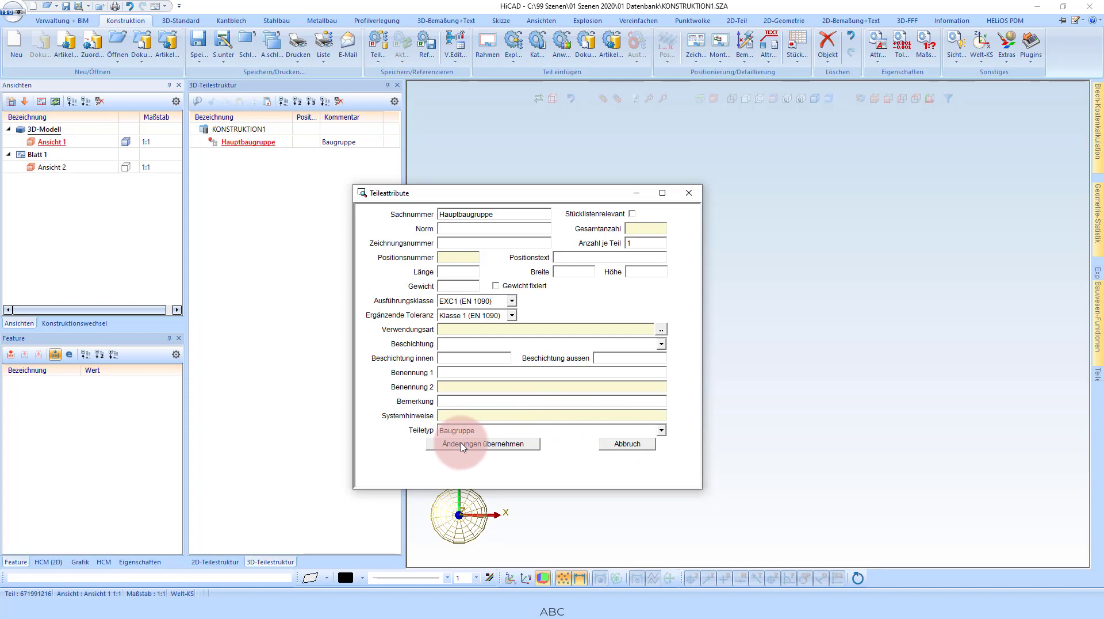
pyautogui.click(626, 446)
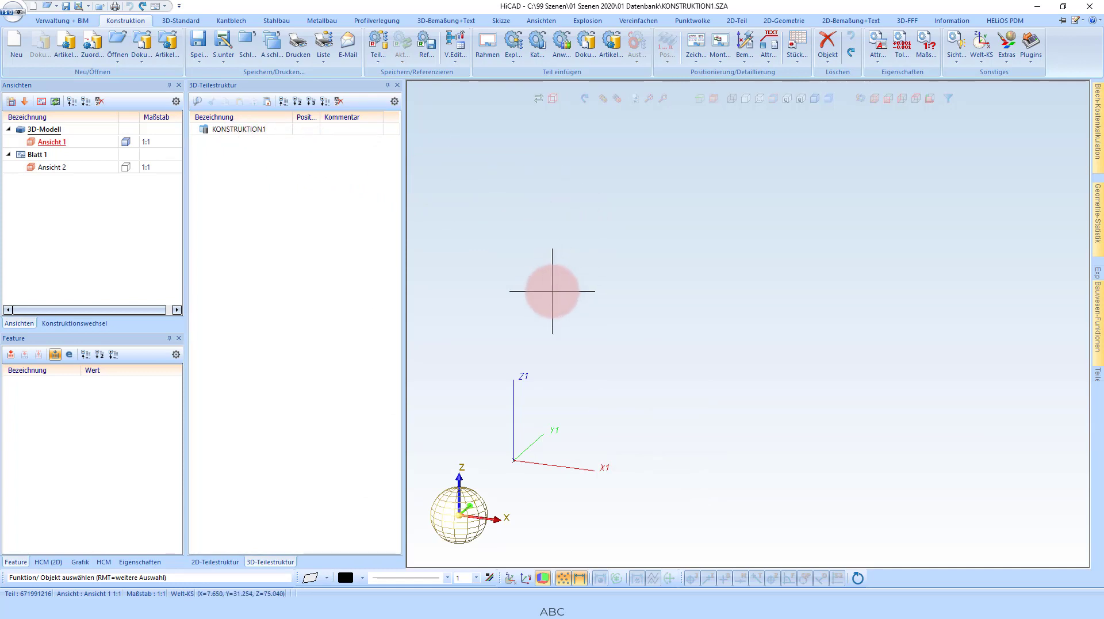
pyautogui.rightClick(552, 291)
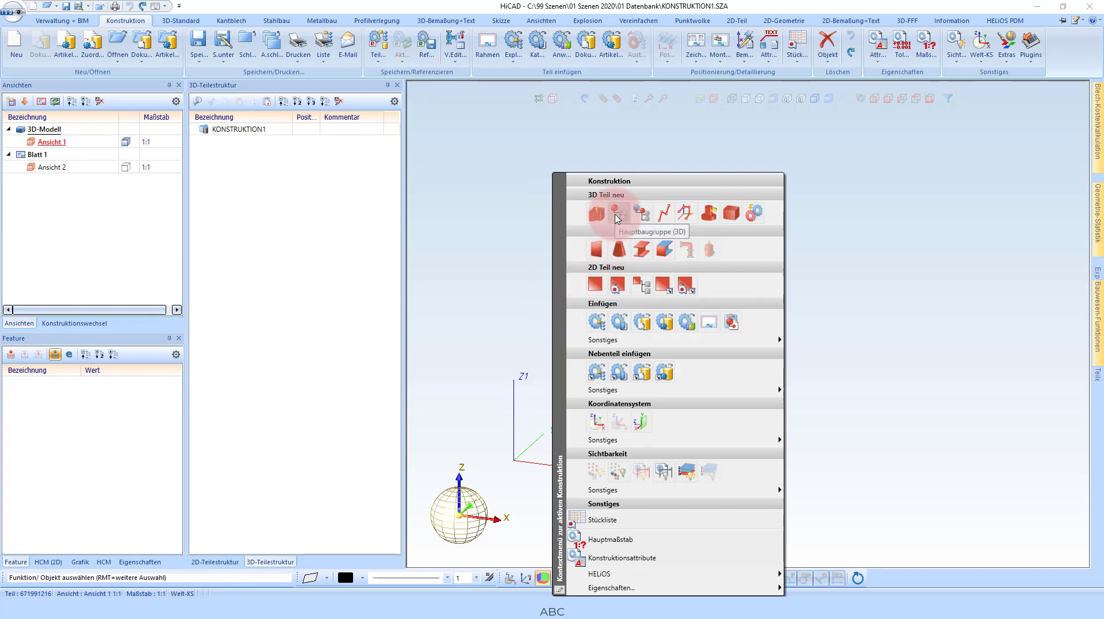
pyautogui.click(617, 218)
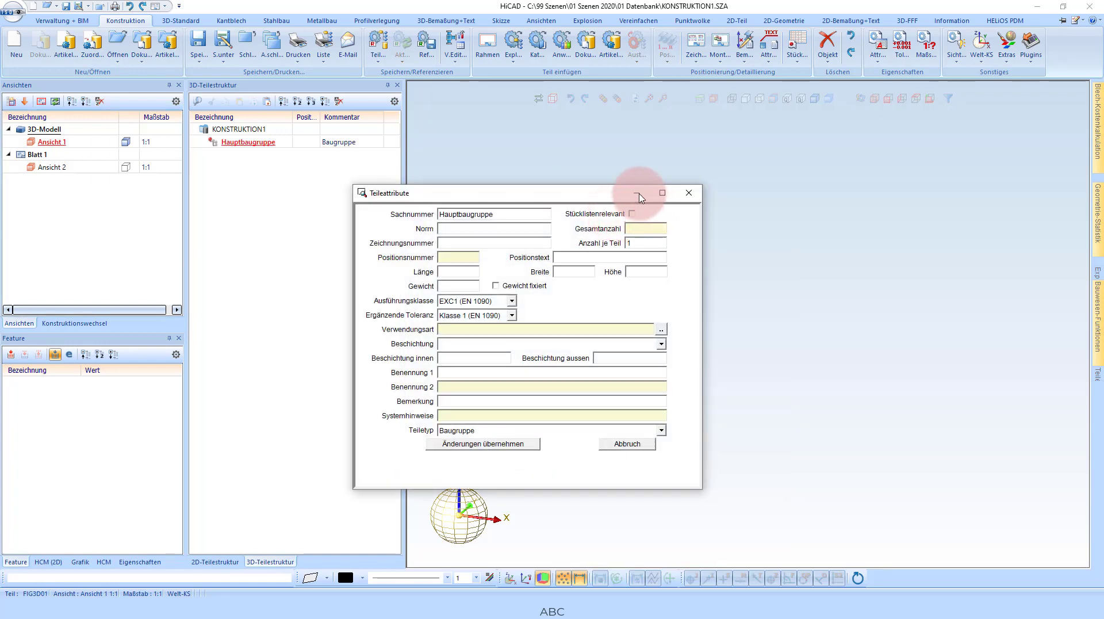
pyautogui.click(485, 444)
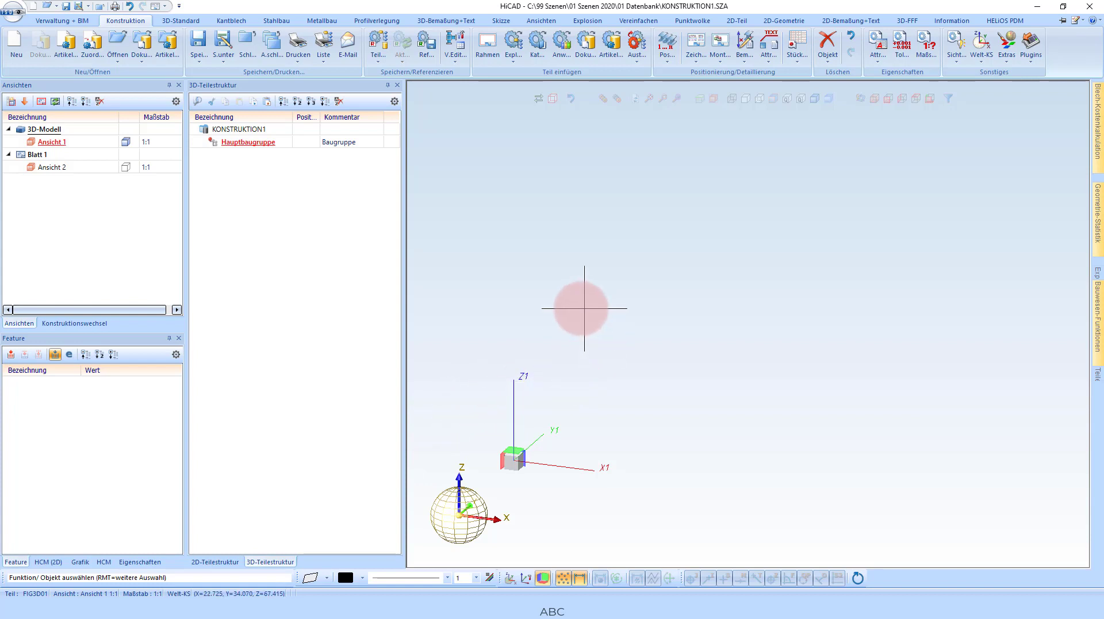
# Add a 100×100×100 Quader standard part placed at the coordinate origin.
pyautogui.rightClick(540, 321)
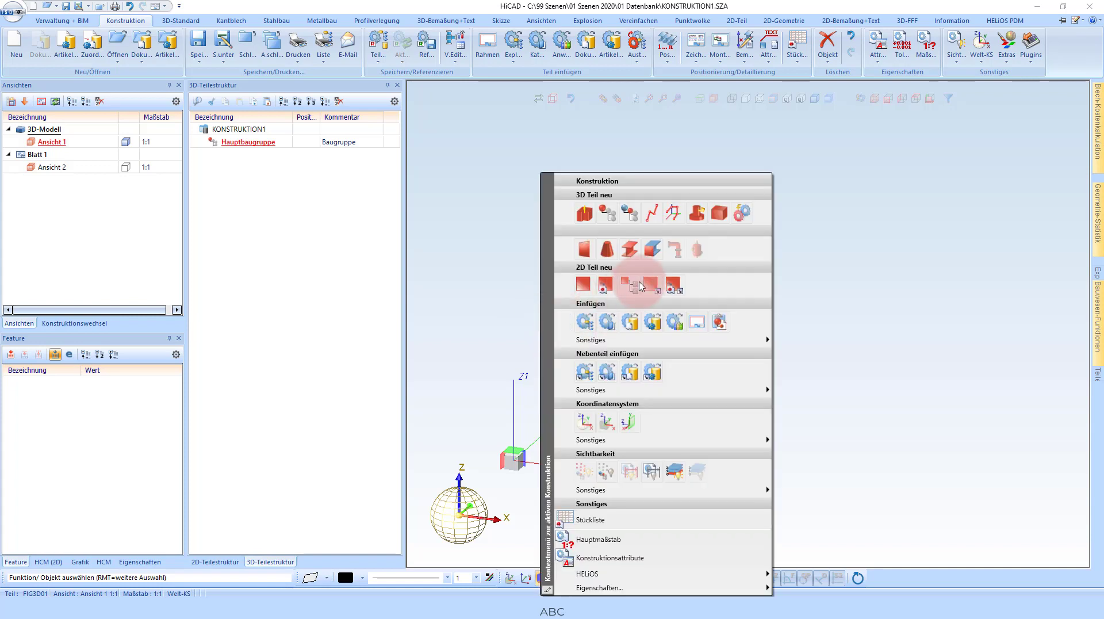
pyautogui.click(717, 215)
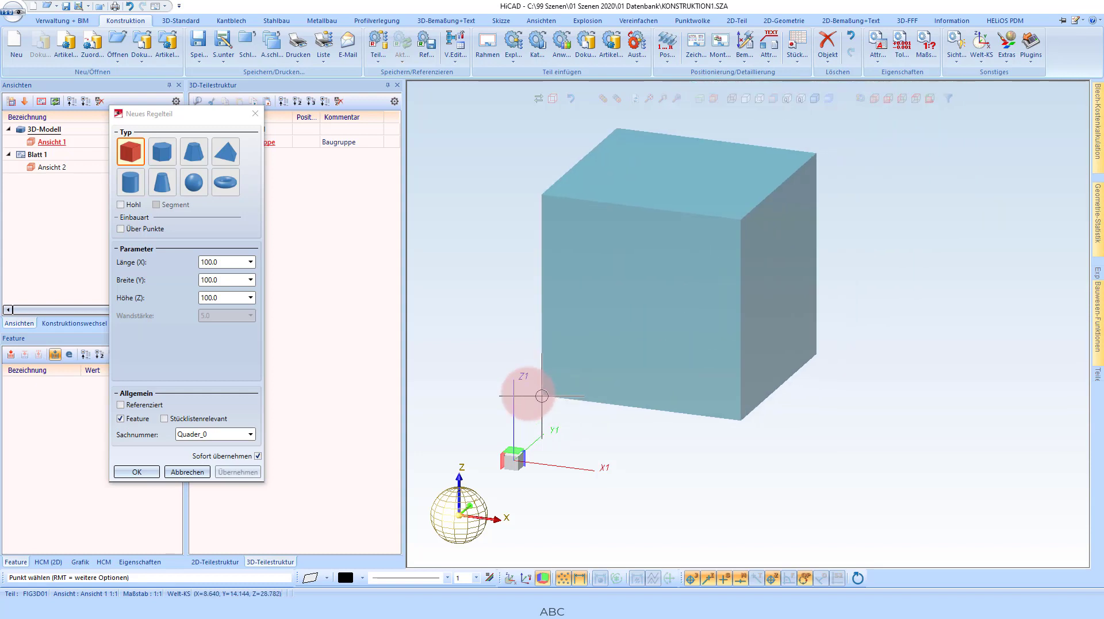
pyautogui.click(172, 156)
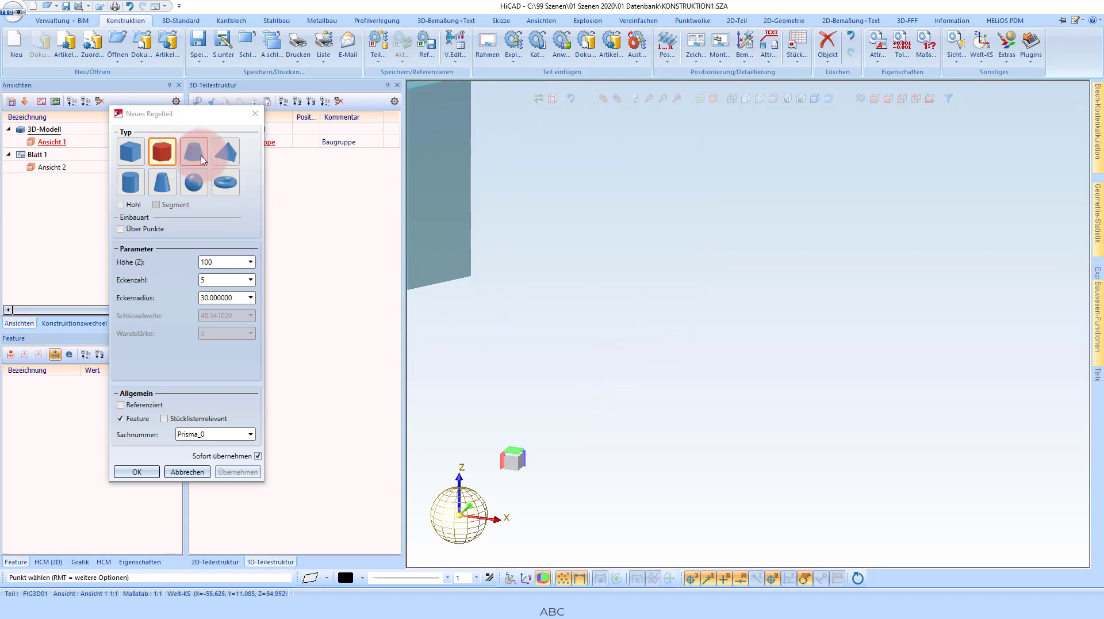
pyautogui.click(200, 156)
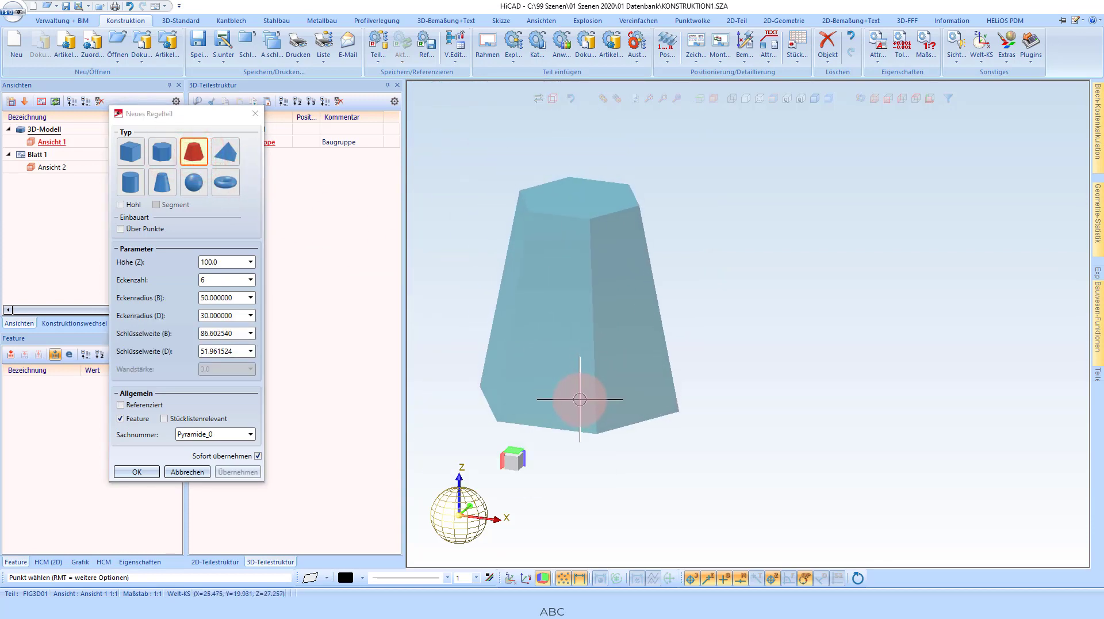
pyautogui.click(131, 156)
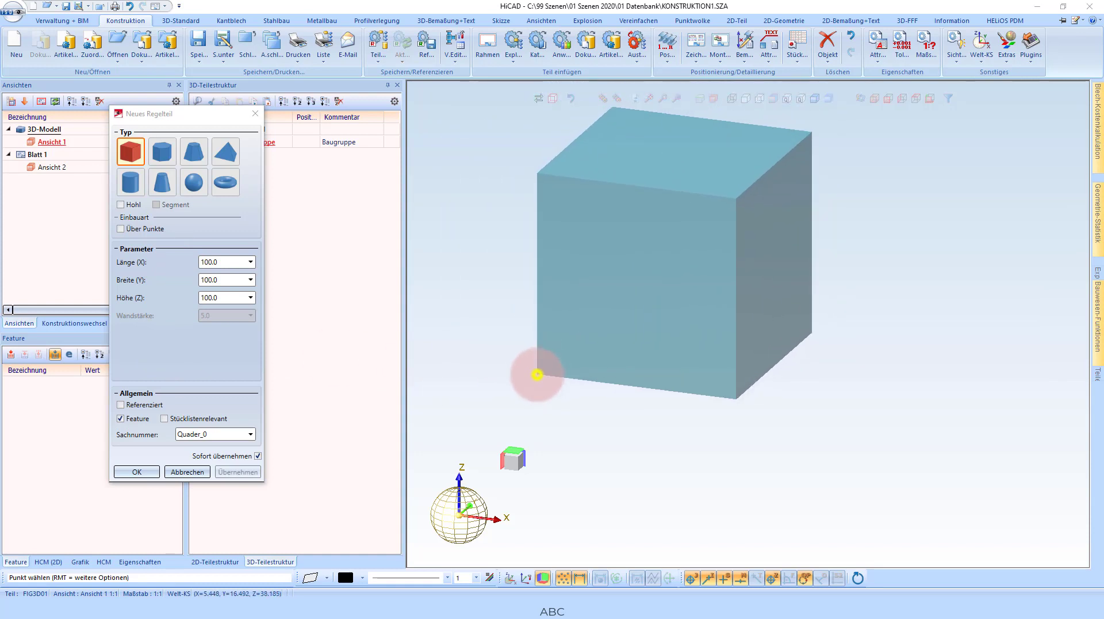
pyautogui.rightClick(537, 376)
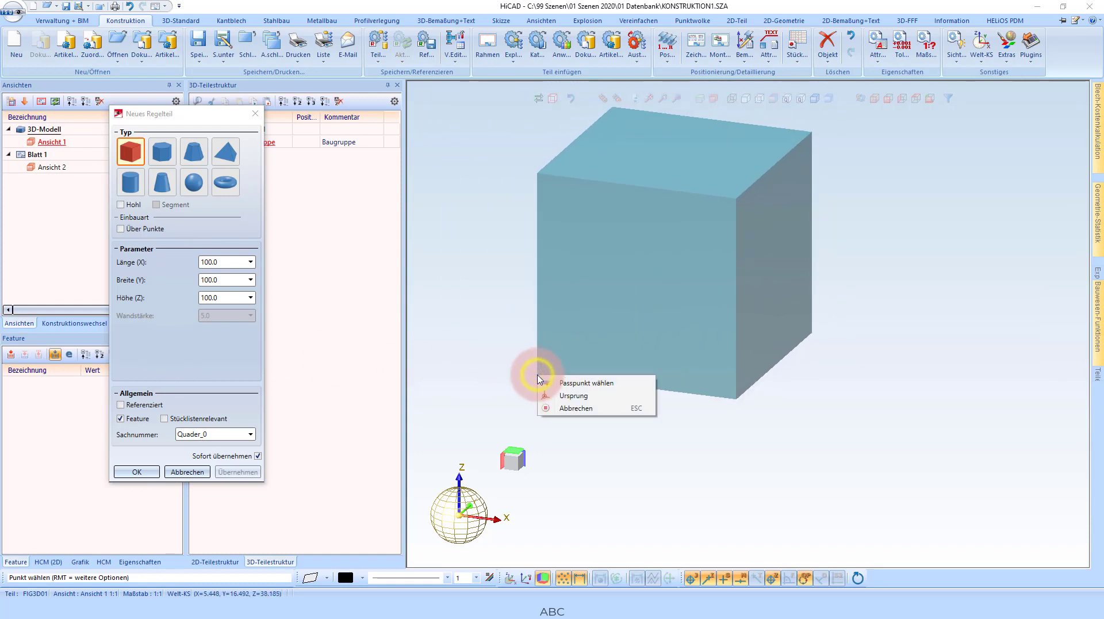
pyautogui.click(566, 396)
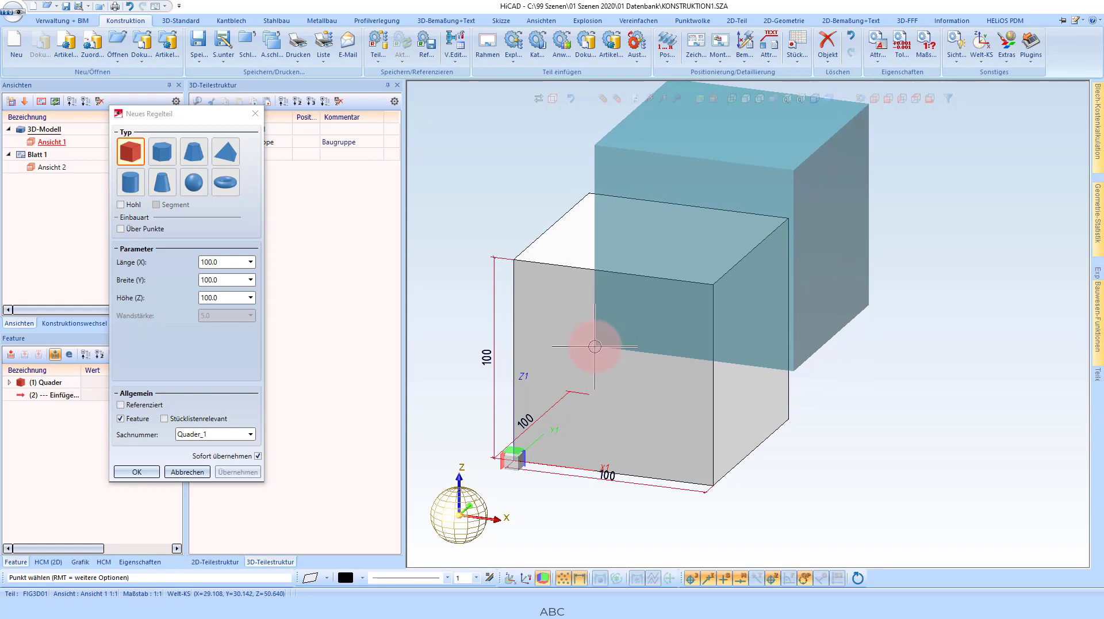
pyautogui.click(595, 346)
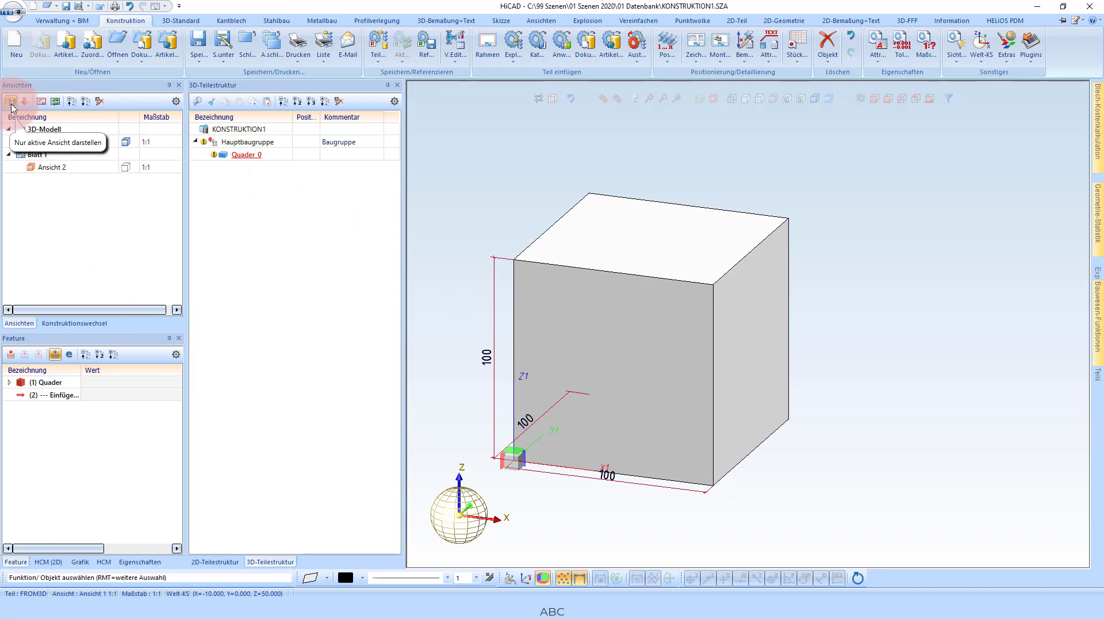
# Activate Ansicht 1 and generate front, left side, top and isometric standard views.
pyautogui.click(12, 108)
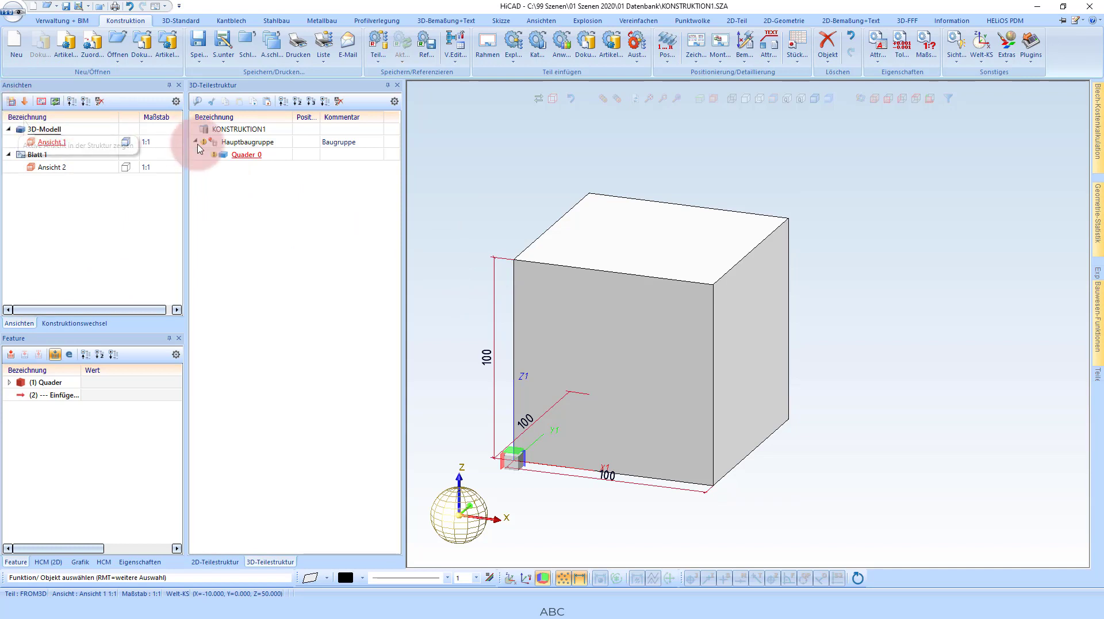
pyautogui.moveTo(543, 267); pyautogui.dragTo(535, 226)
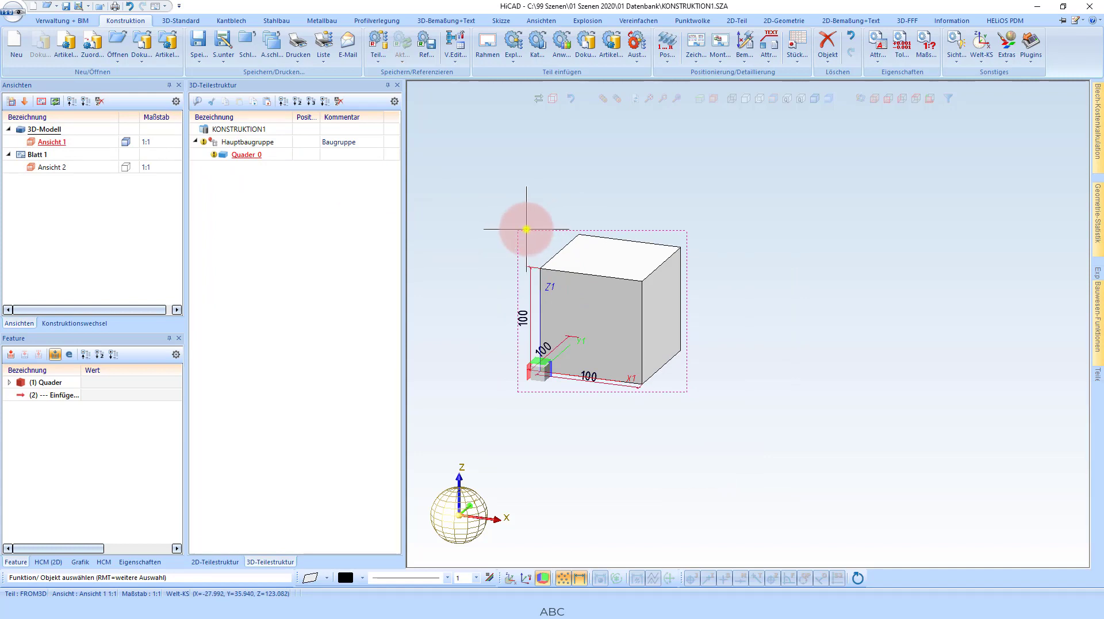
pyautogui.rightClick(526, 228)
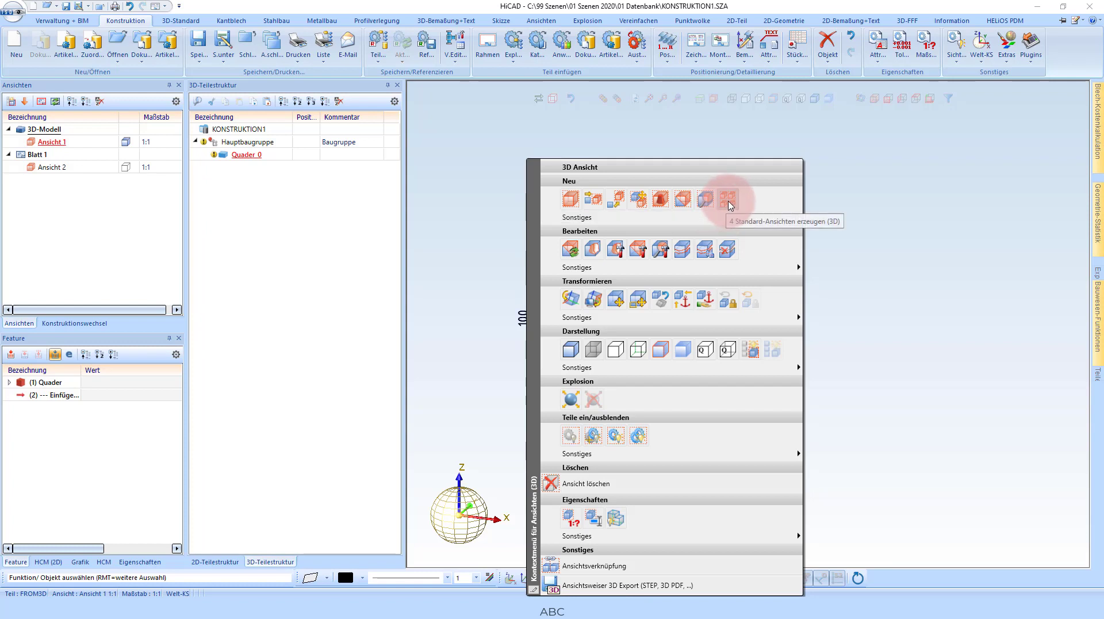
pyautogui.click(729, 201)
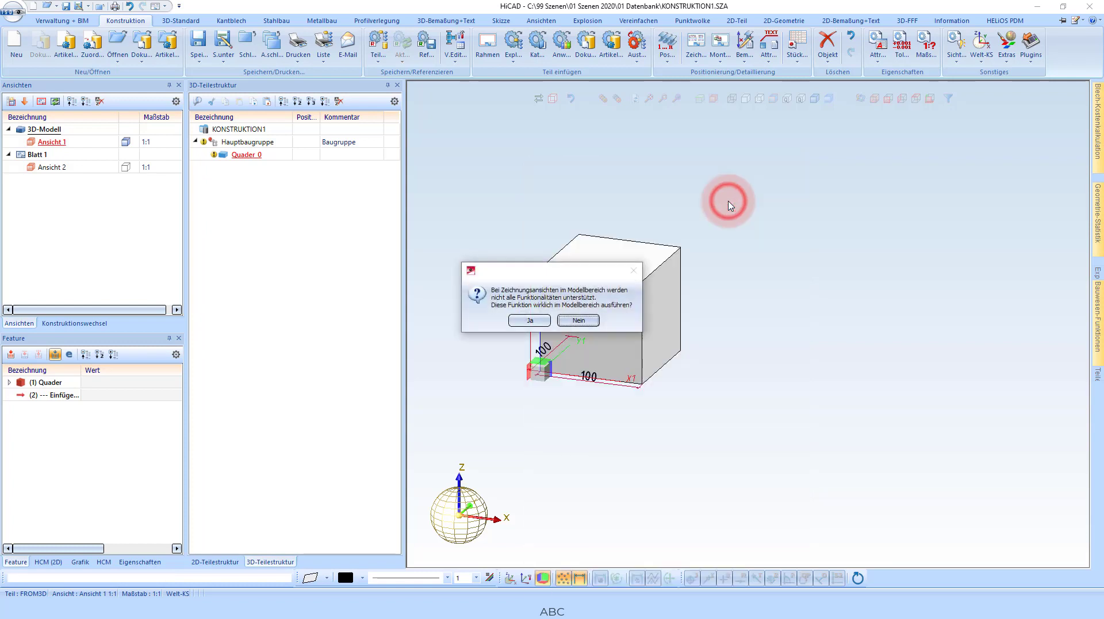
pyautogui.click(525, 320)
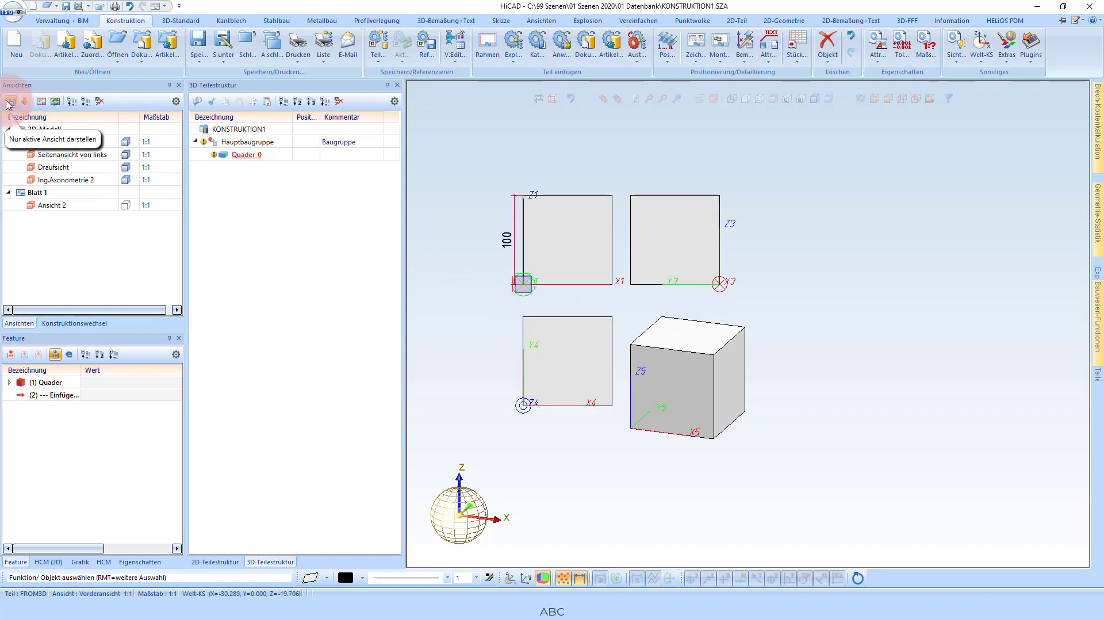
# Preview front, left side, top and isometric views, then place all four together.
pyautogui.click(9, 102)
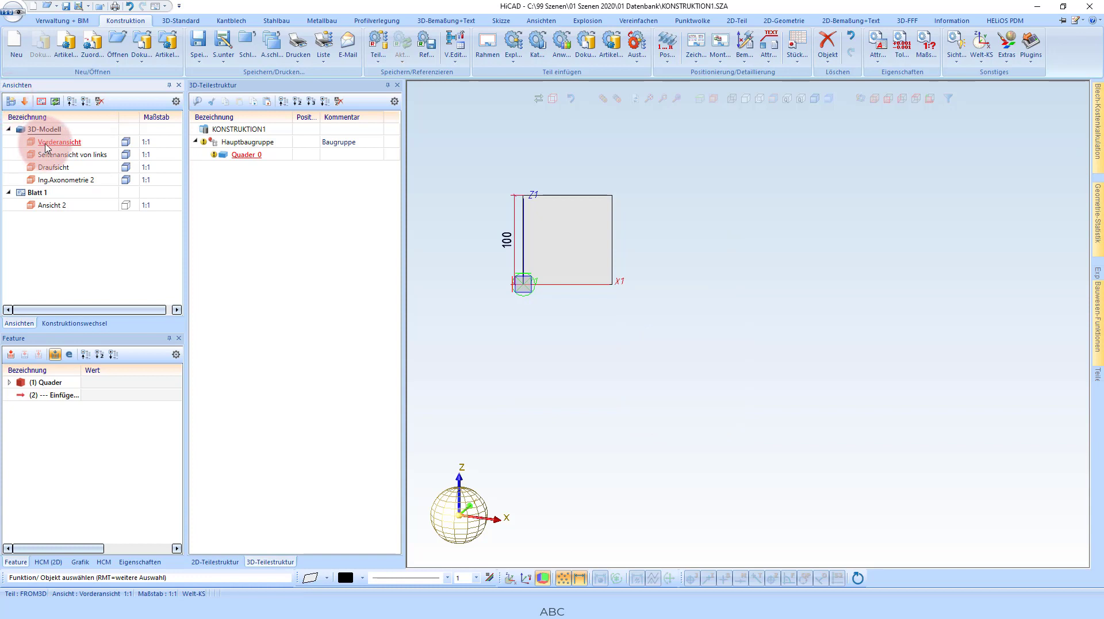
pyautogui.click(68, 160)
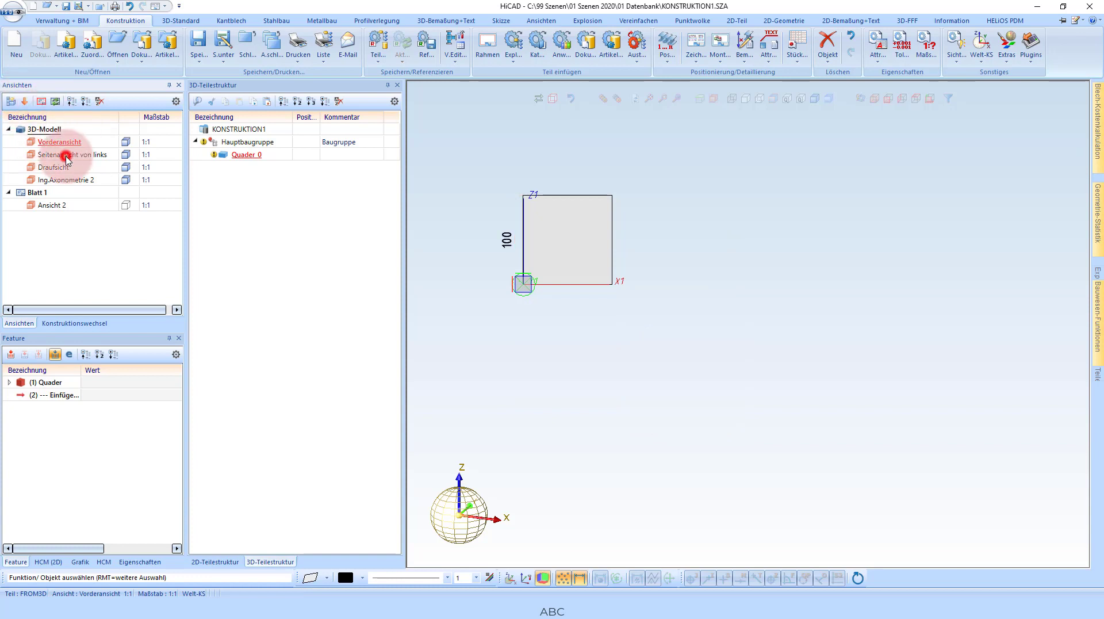
pyautogui.click(54, 168)
pyautogui.click(61, 183)
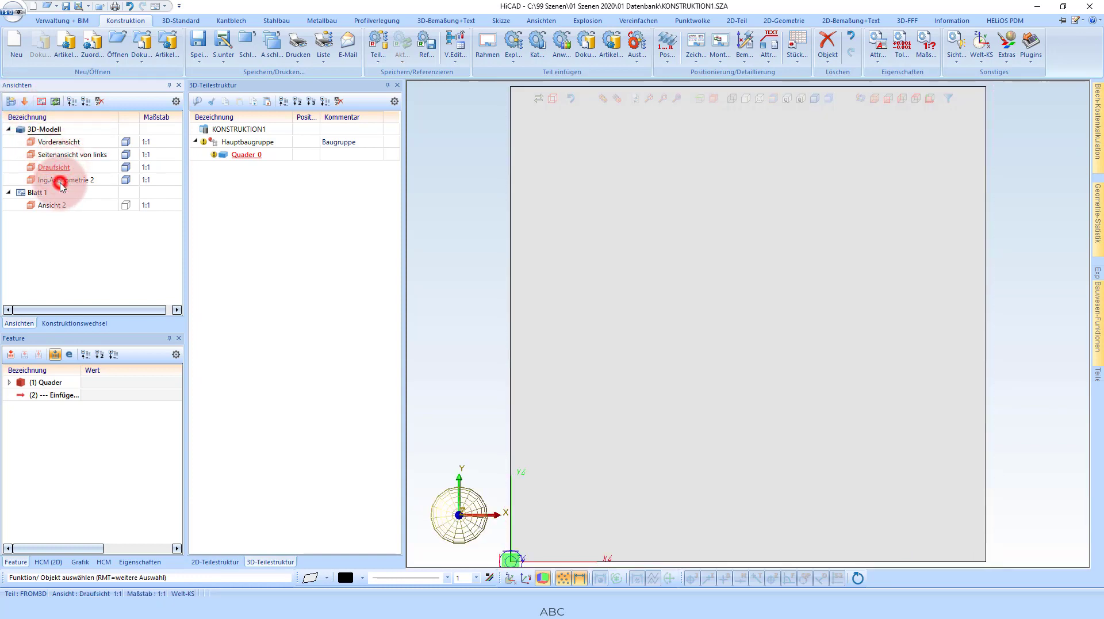
pyautogui.click(51, 167)
pyautogui.click(56, 154)
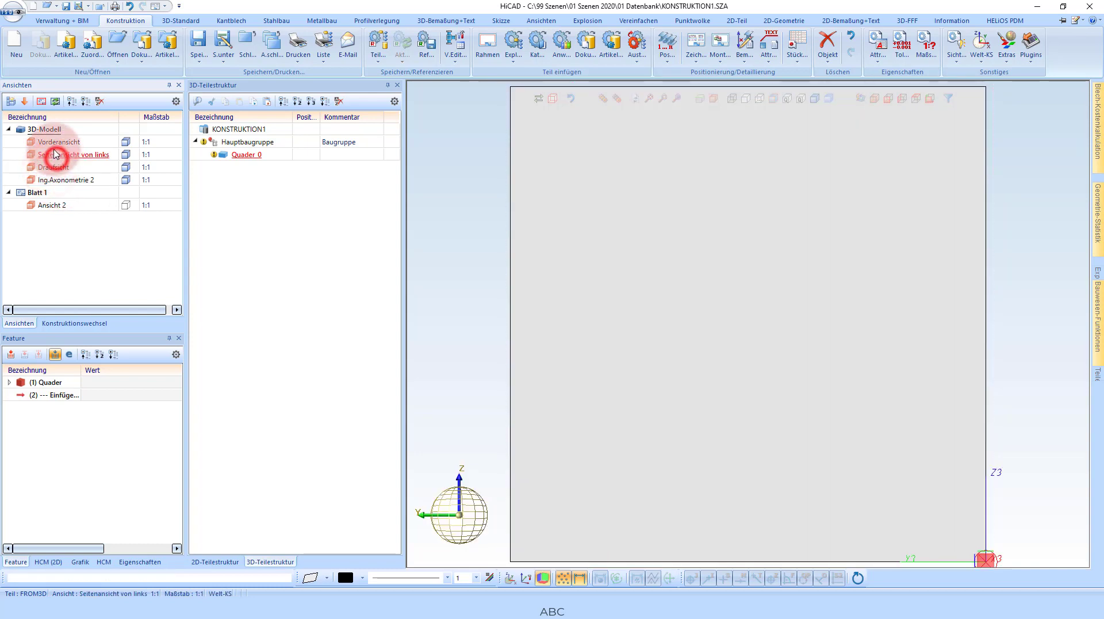
pyautogui.click(55, 142)
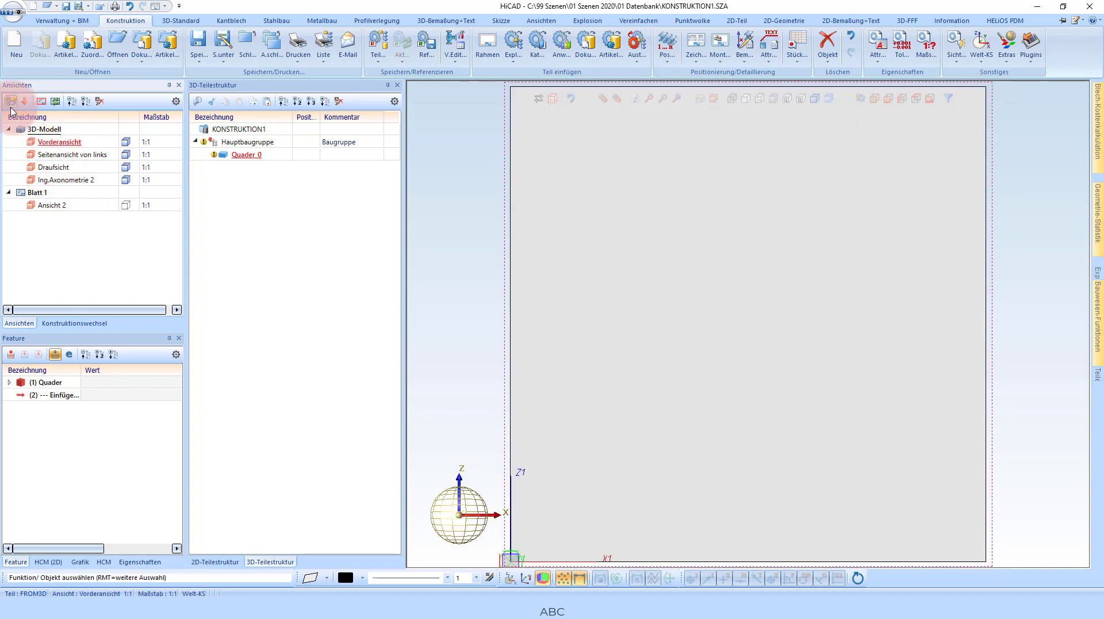
pyautogui.click(10, 102)
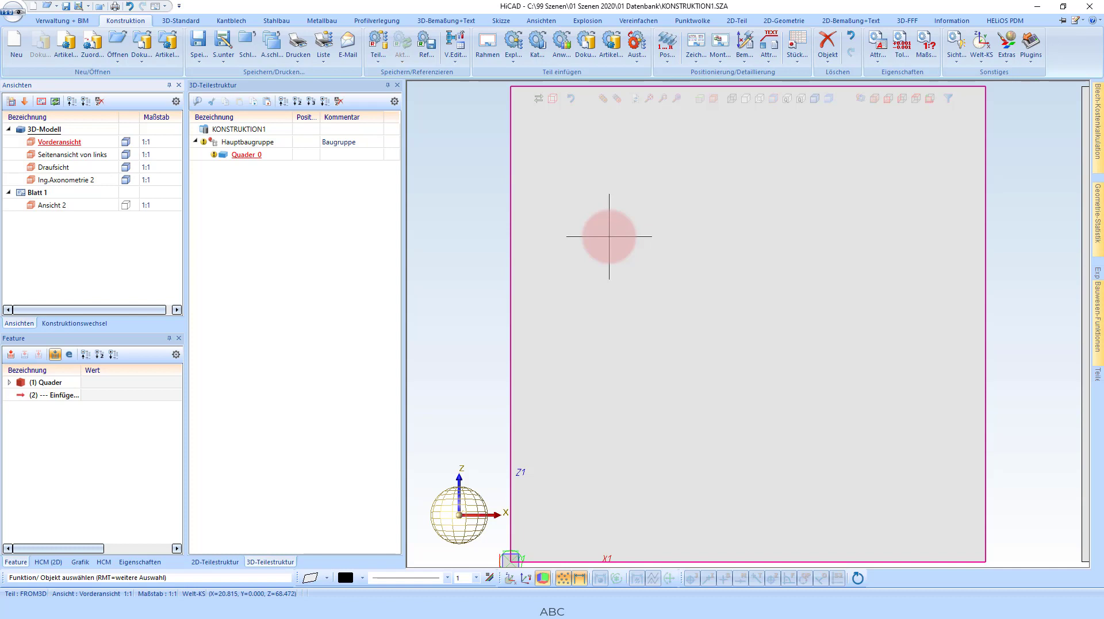
pyautogui.click(610, 236)
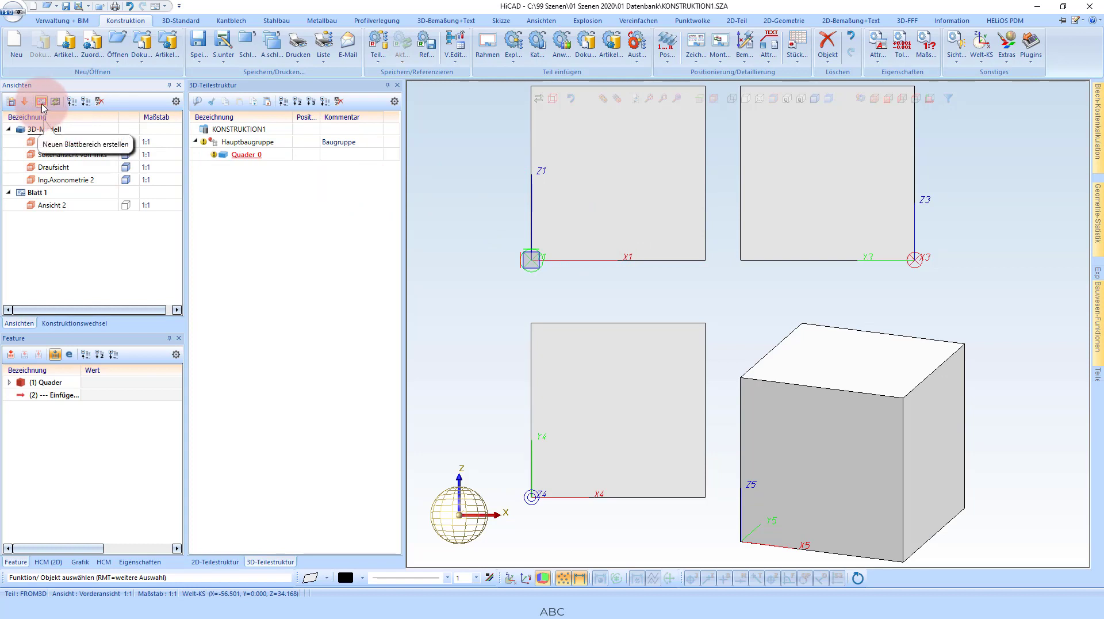
# Add Blatt 2 and keep the views list multi-column with its scale column.
pyautogui.click(42, 107)
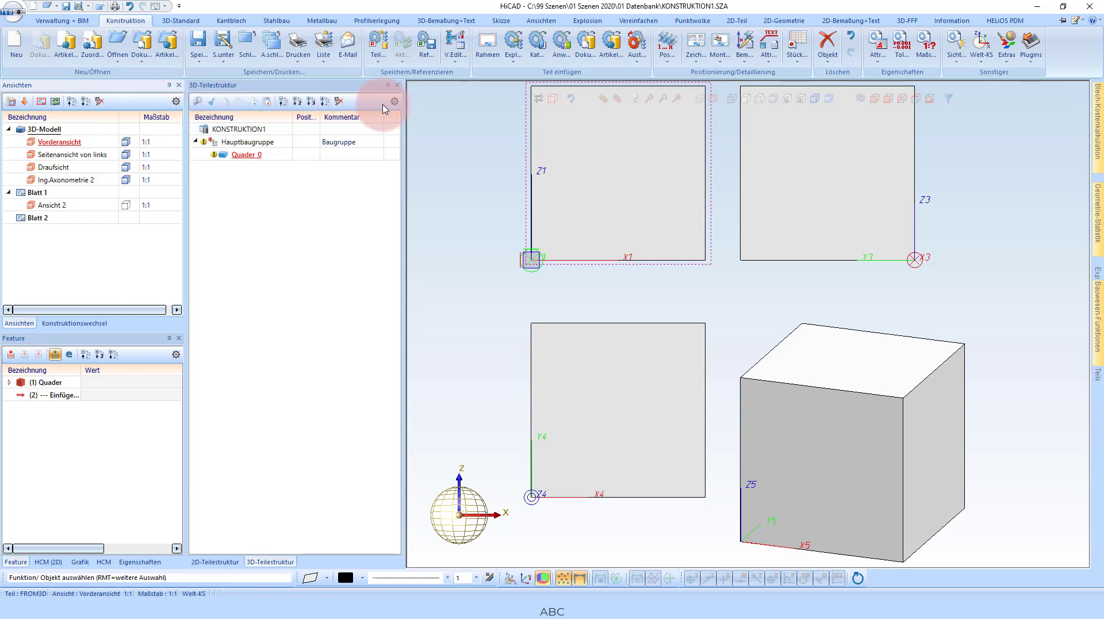
pyautogui.click(176, 101)
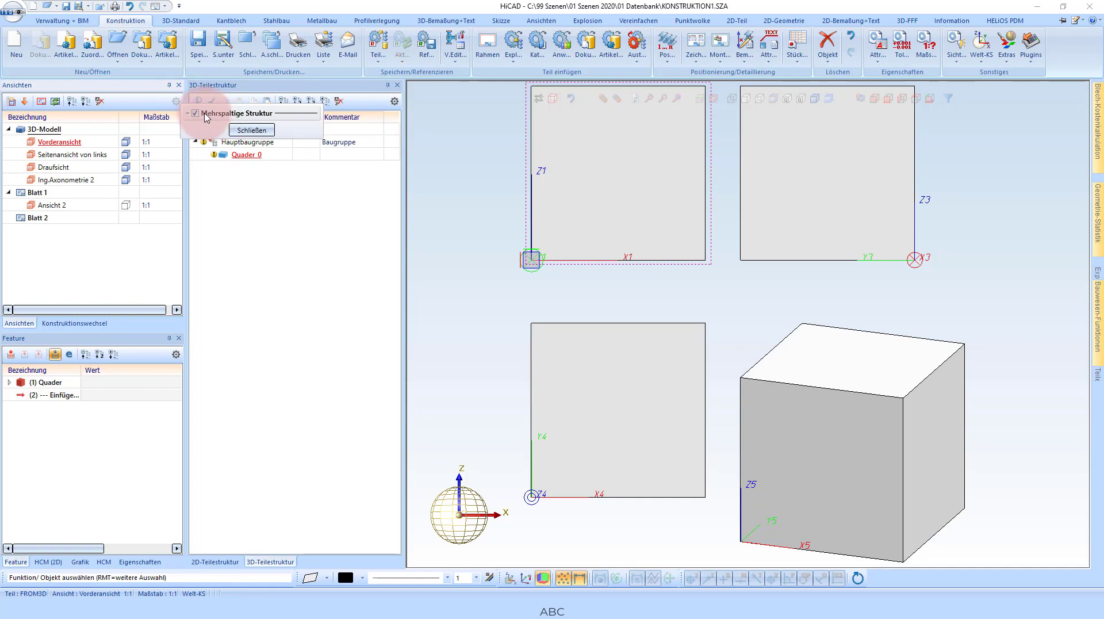
pyautogui.click(207, 115)
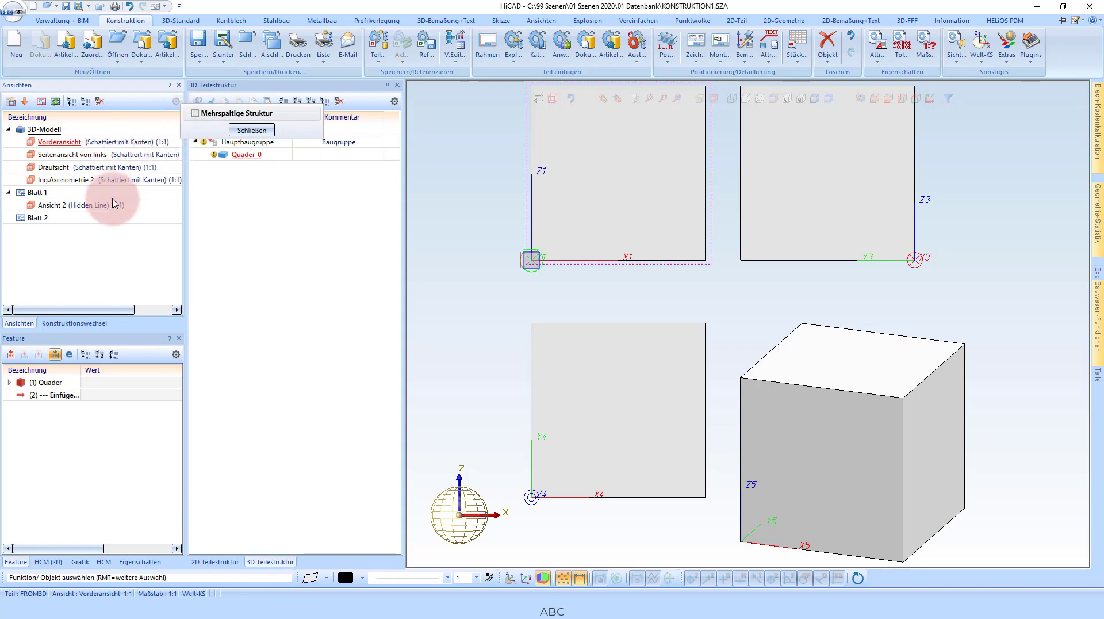
pyautogui.click(223, 115)
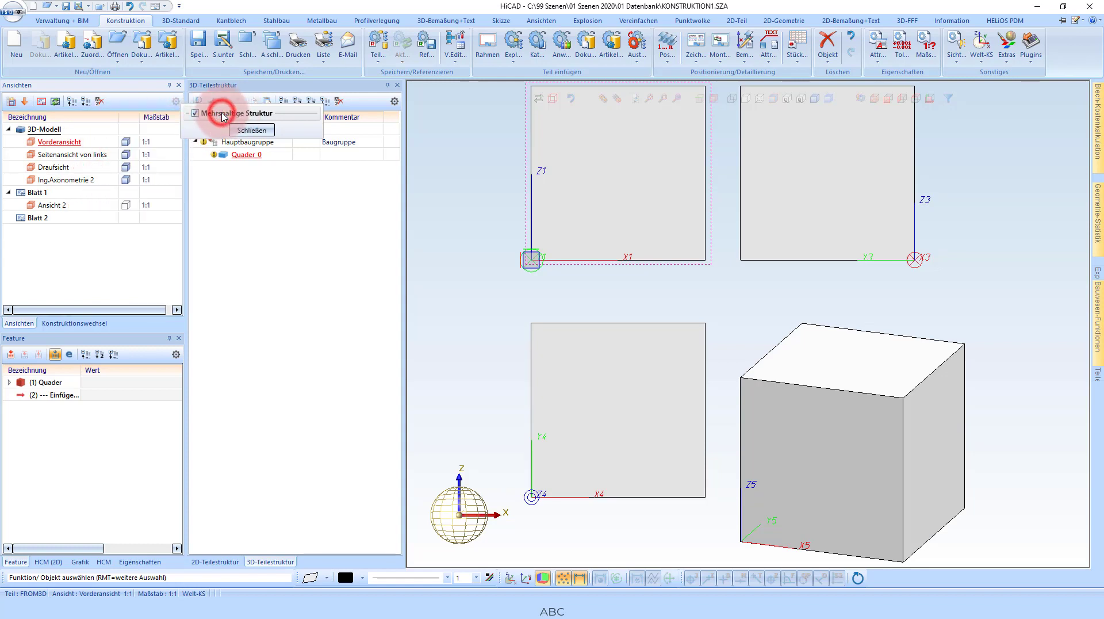
pyautogui.click(247, 130)
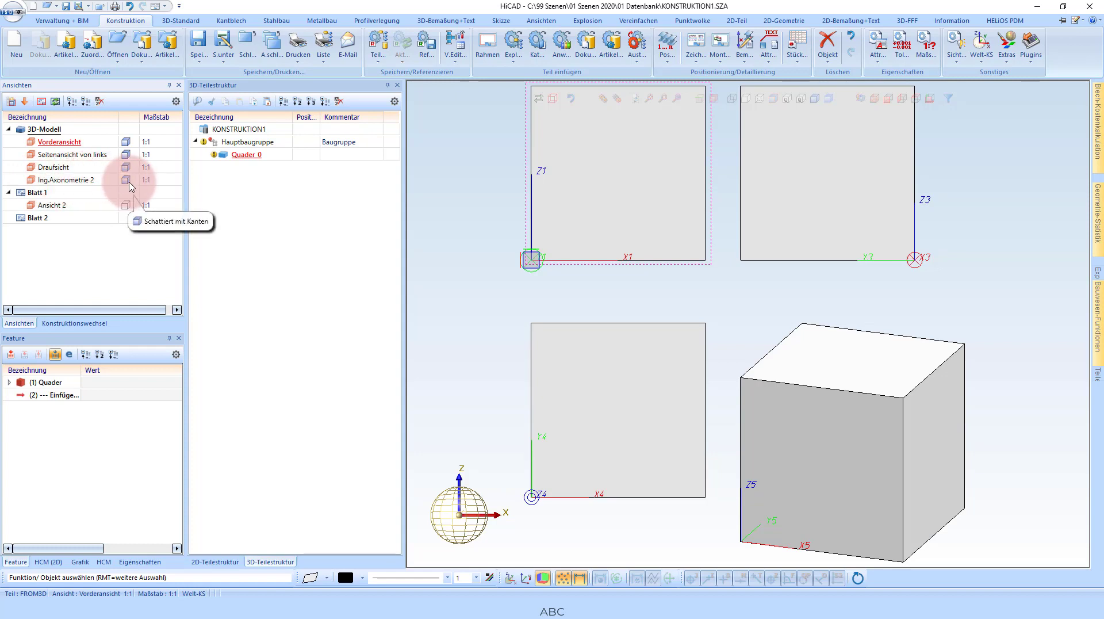
# Shade Ing.Axonometrie 2 without edges at scale 1:2.5, then select top and side views.
pyautogui.click(129, 182)
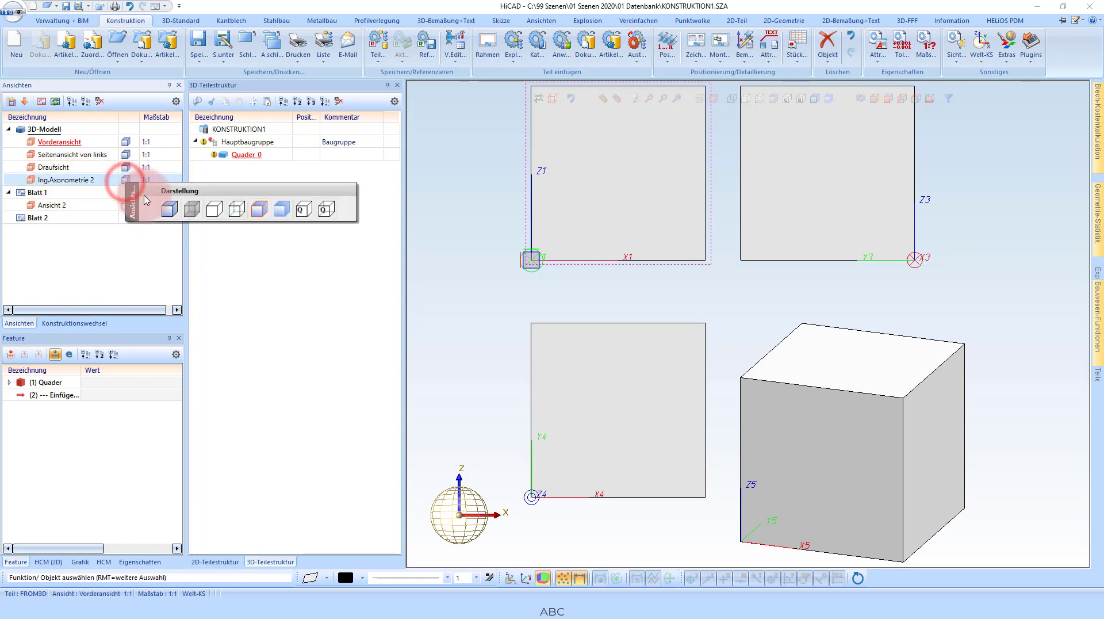
pyautogui.click(281, 210)
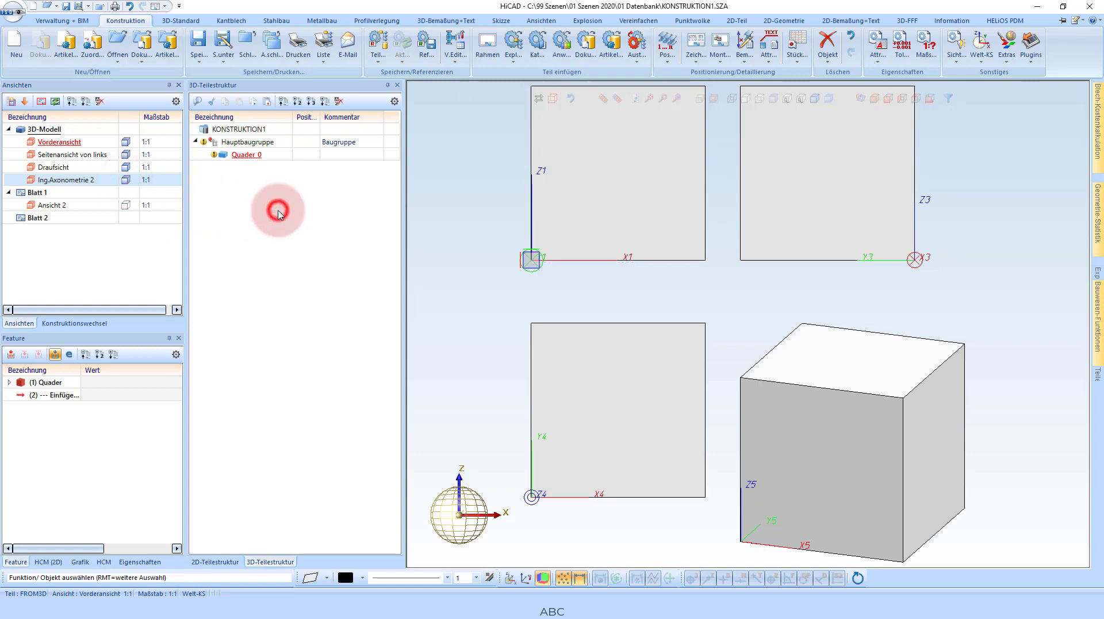
pyautogui.doubleClick(166, 185)
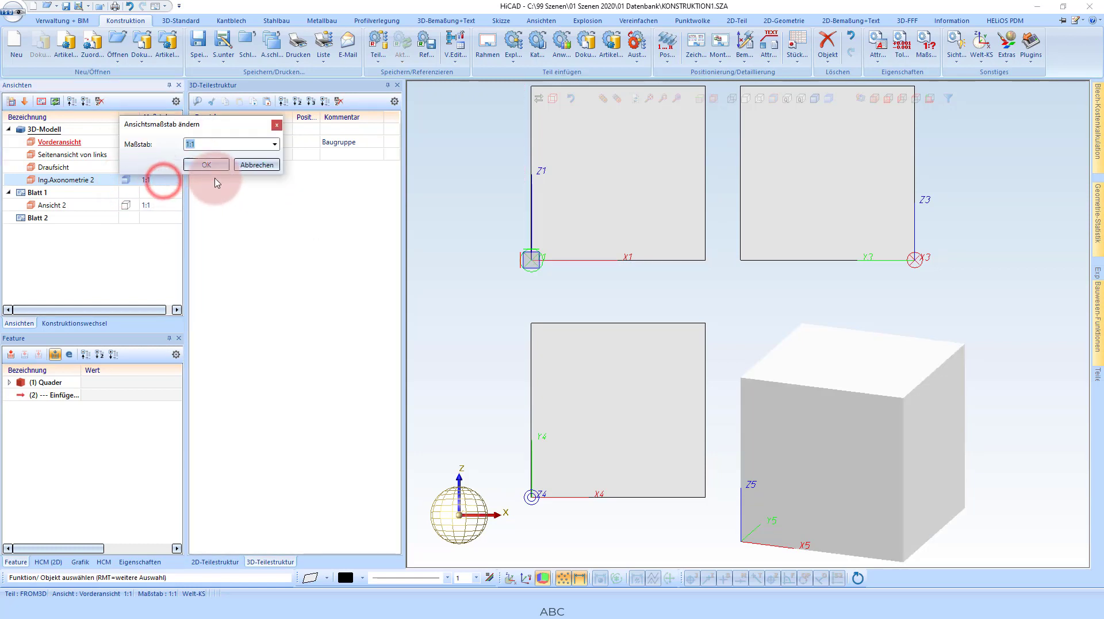
pyautogui.click(275, 146)
pyautogui.click(211, 178)
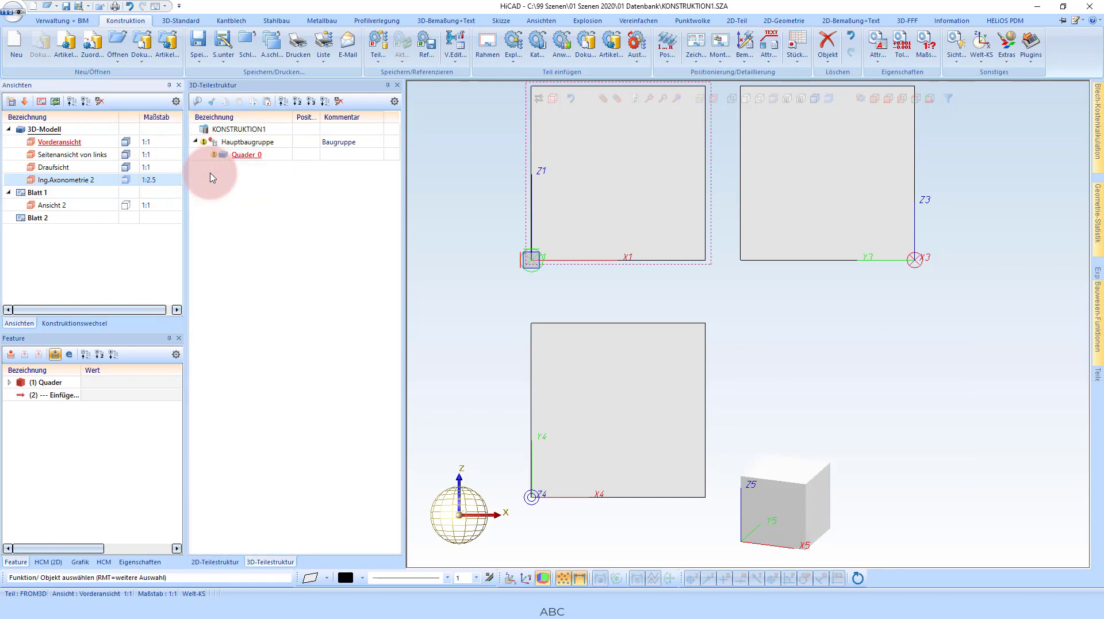
pyautogui.click(69, 168)
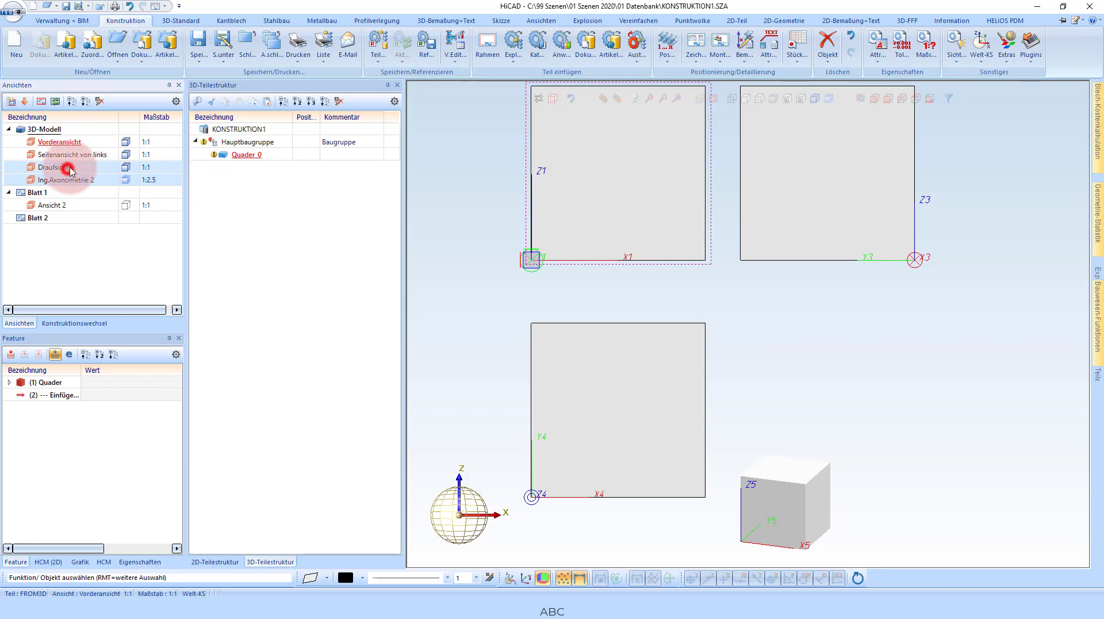
pyautogui.keyDown('ctrl'); pyautogui.click(81, 155); pyautogui.keyUp('ctrl')
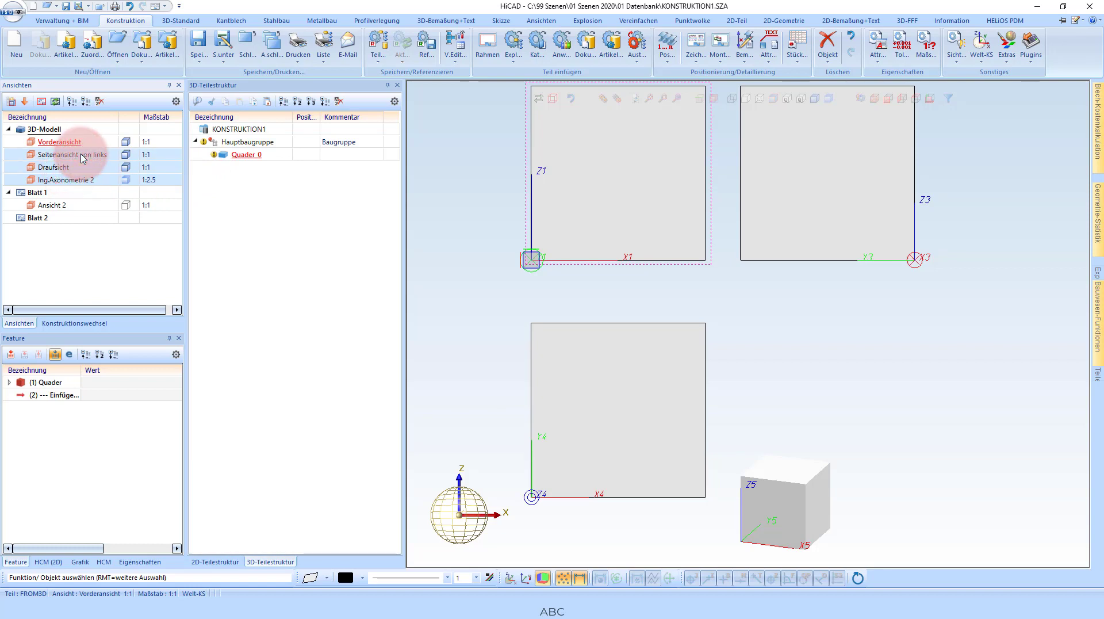
# Make Seitenansicht von links active and open the (1) Quader feature in Neues Regelteil.
pyautogui.rightClick(81, 156)
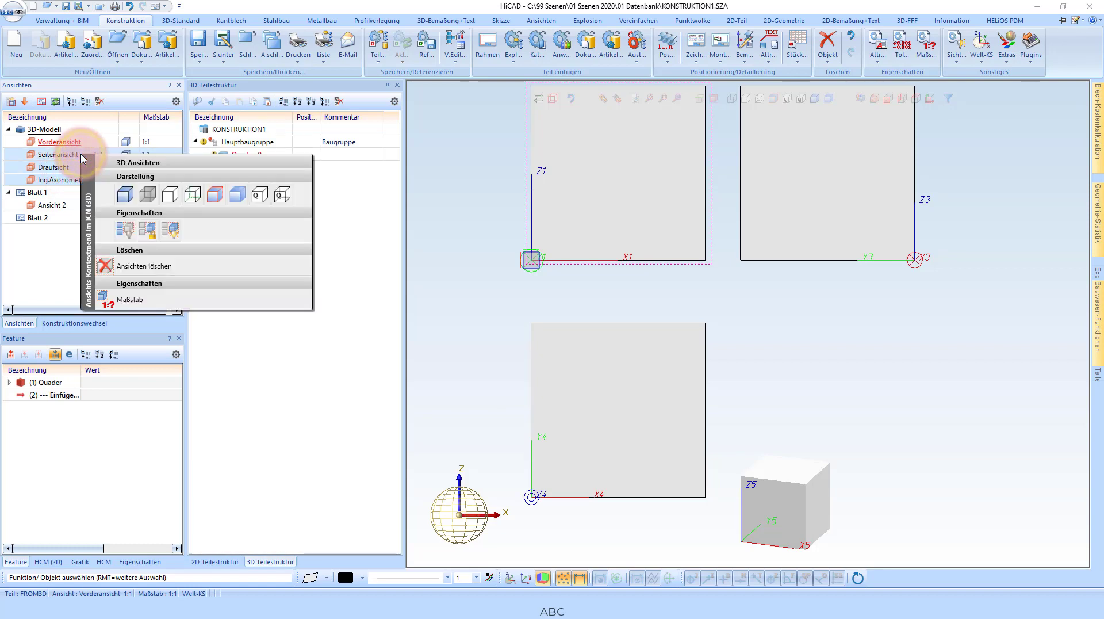
pyautogui.click(125, 233)
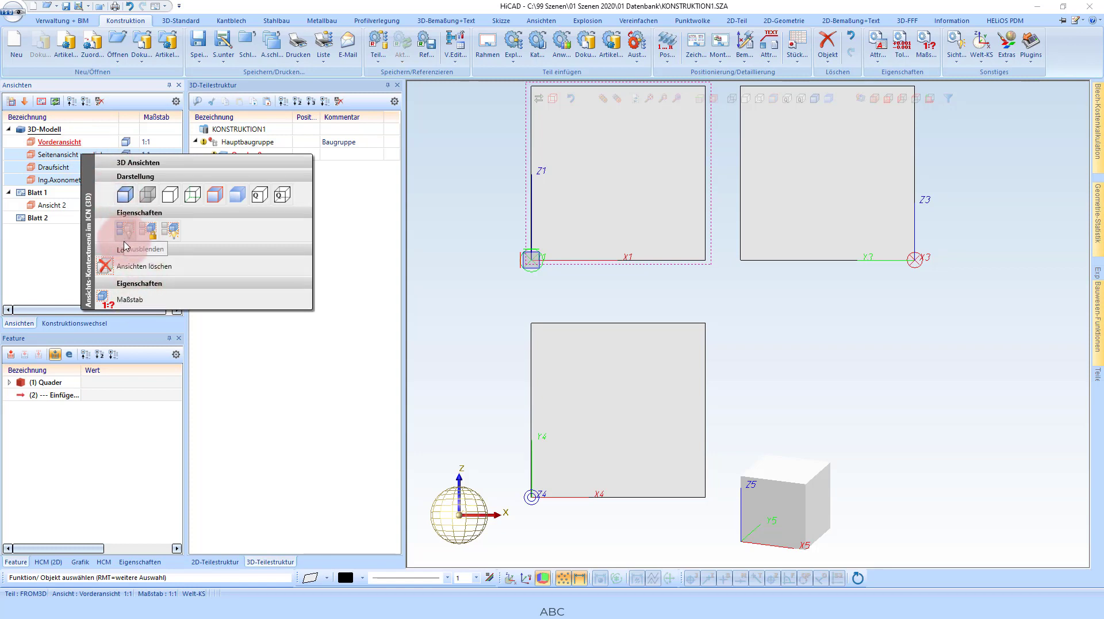
pyautogui.click(52, 162)
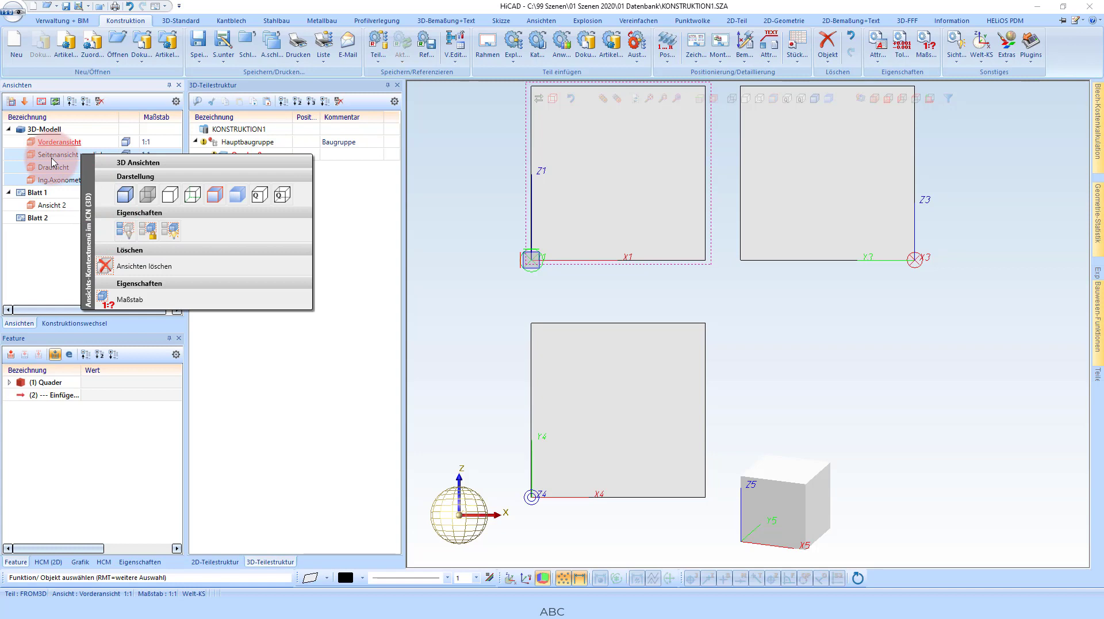
pyautogui.click(58, 155)
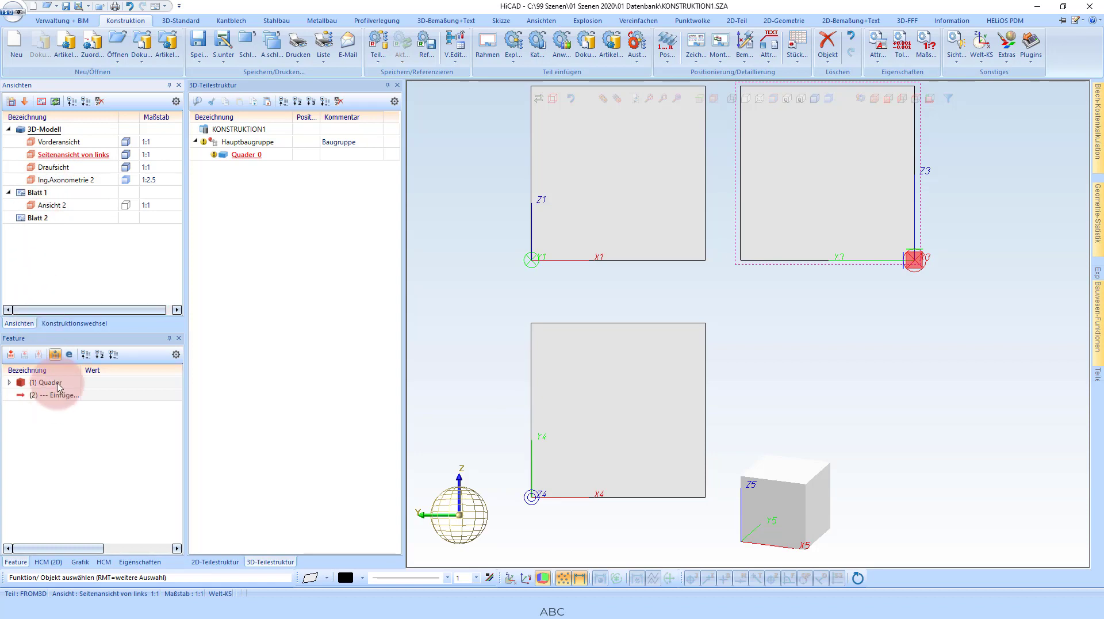
pyautogui.click(58, 383)
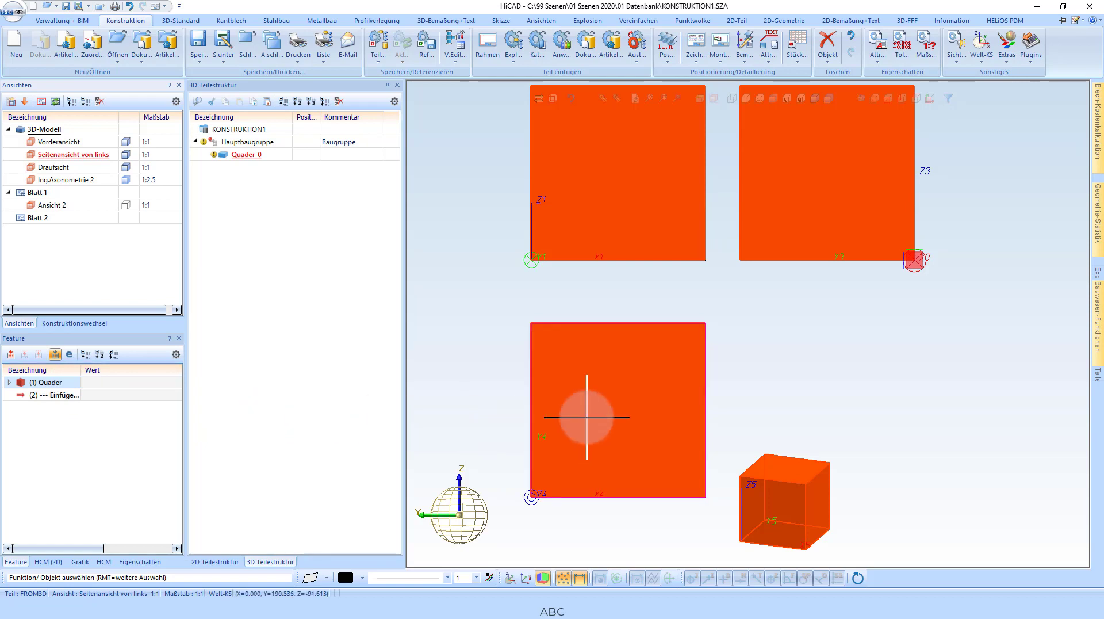
pyautogui.doubleClick(47, 384)
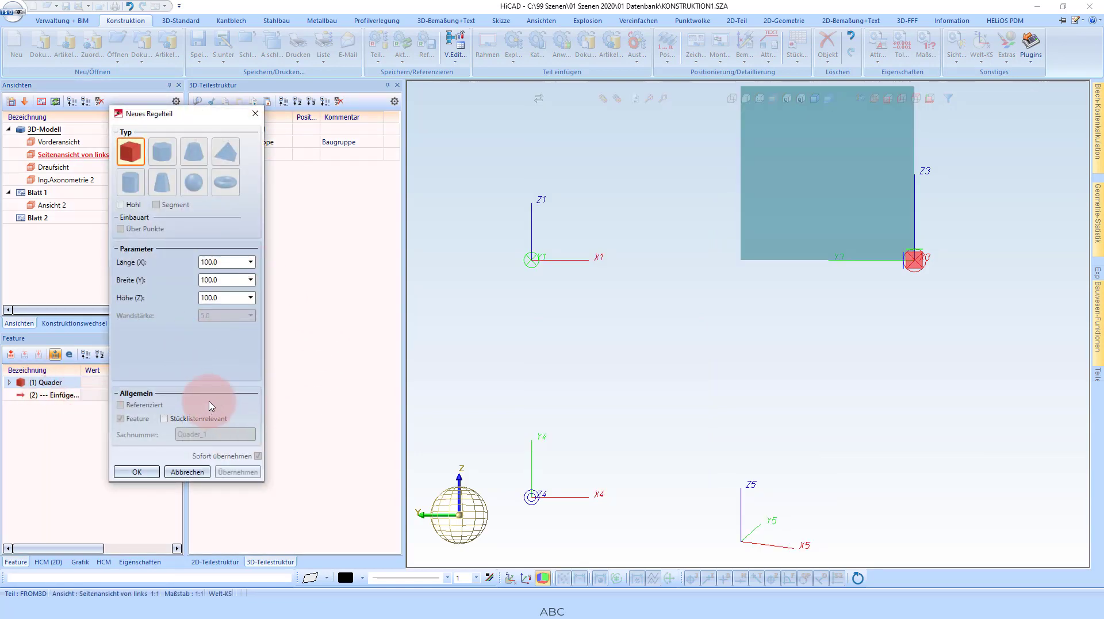
# Keep the Quader at 100×100×100 and show the feature tree multi-column with IDs.
pyautogui.click(138, 473)
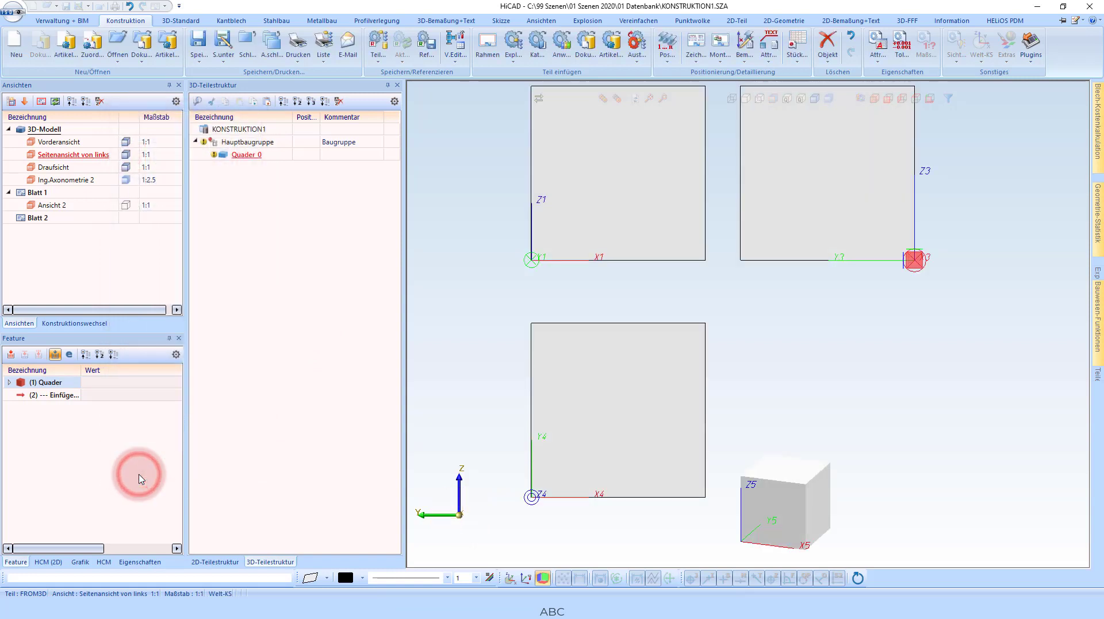
pyautogui.click(178, 355)
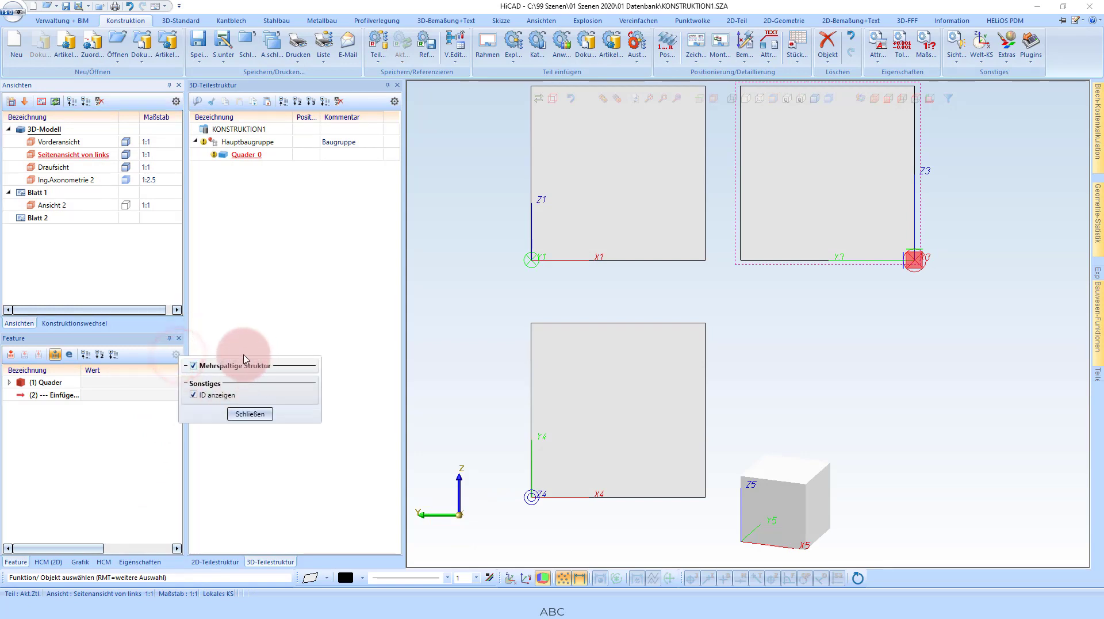
pyautogui.click(214, 365)
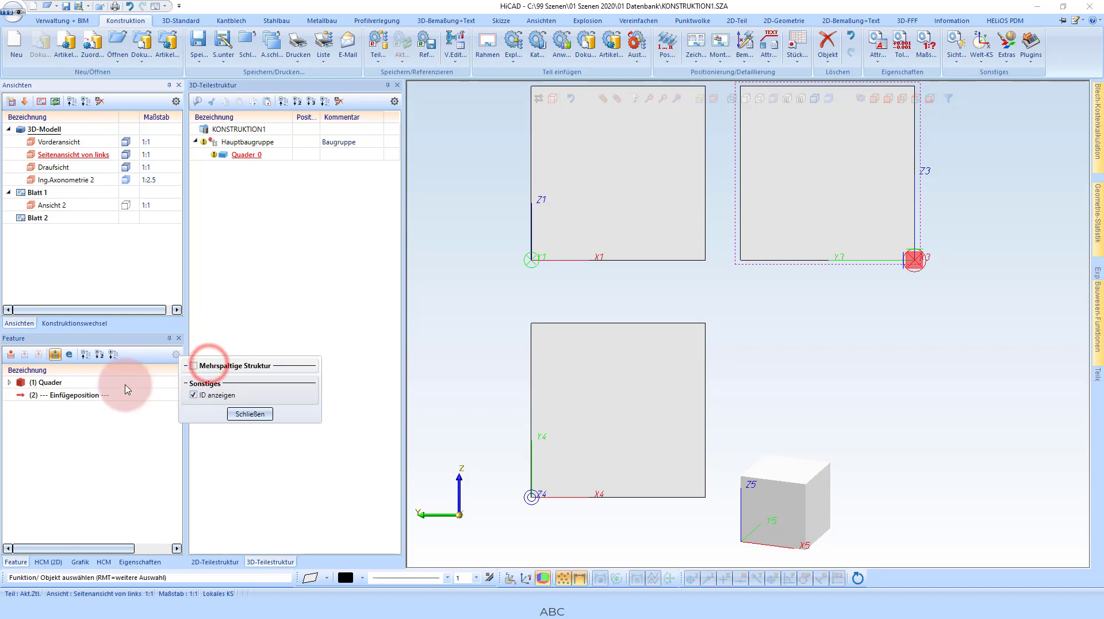
pyautogui.click(208, 371)
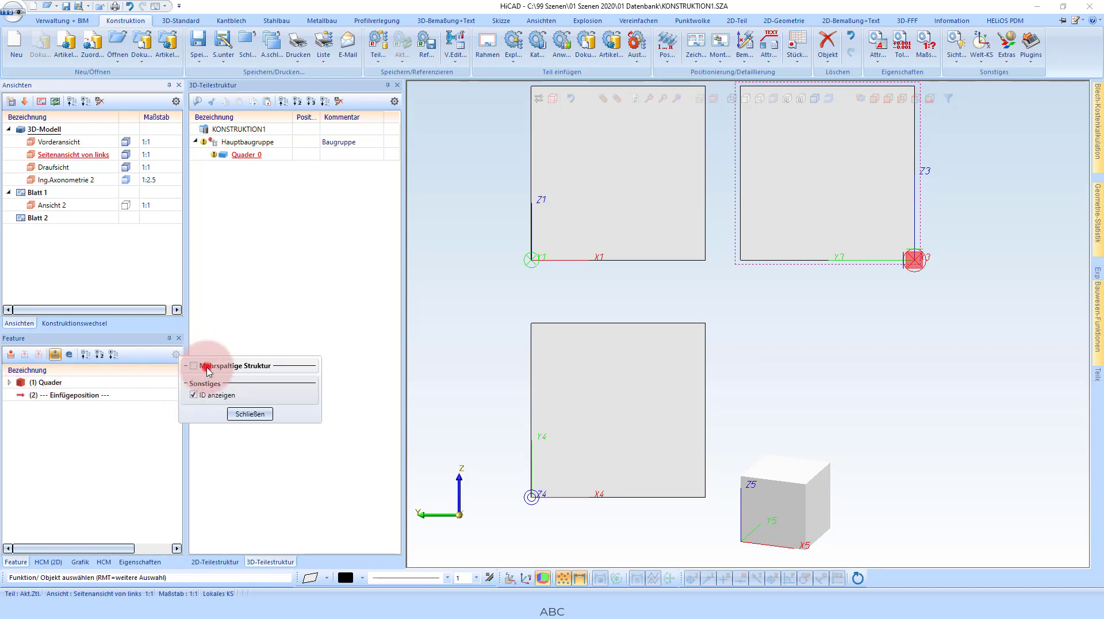
pyautogui.click(213, 396)
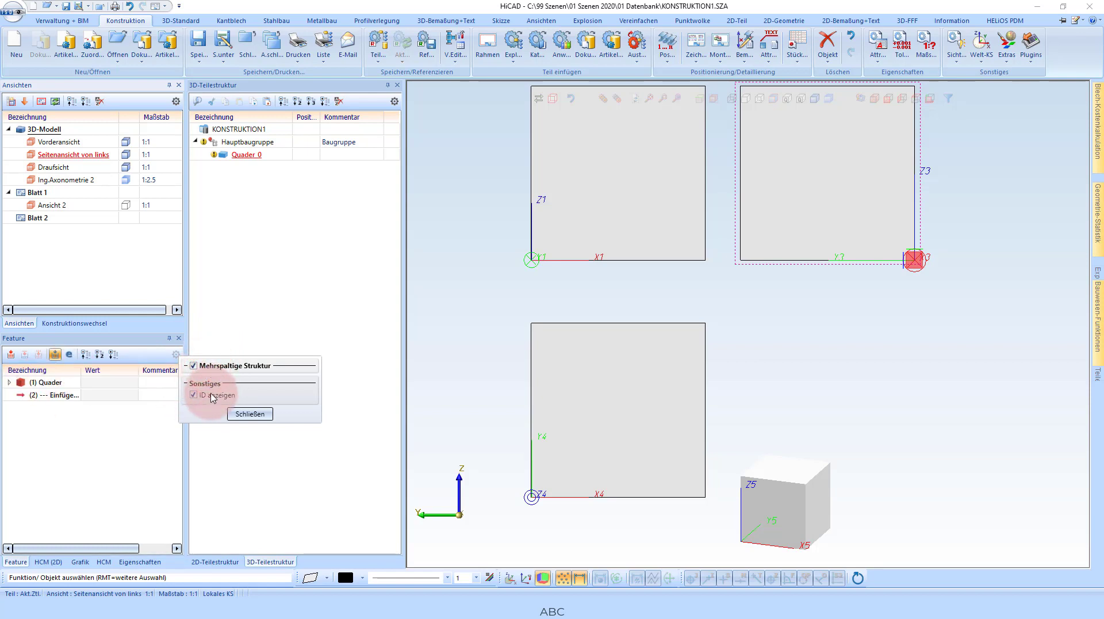
pyautogui.click(191, 396)
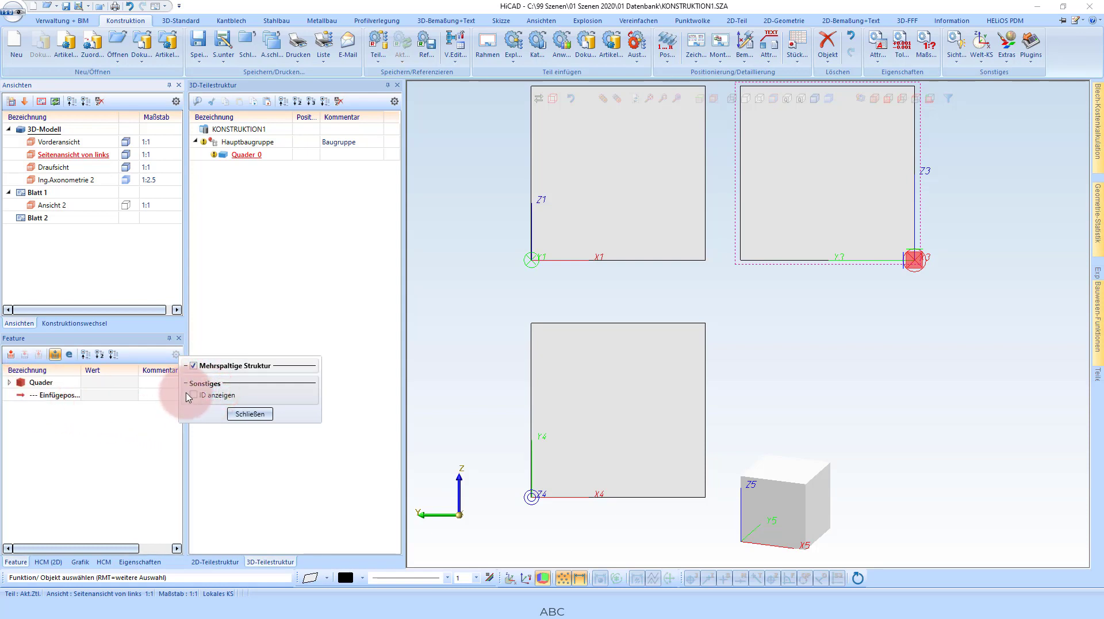
pyautogui.click(192, 396)
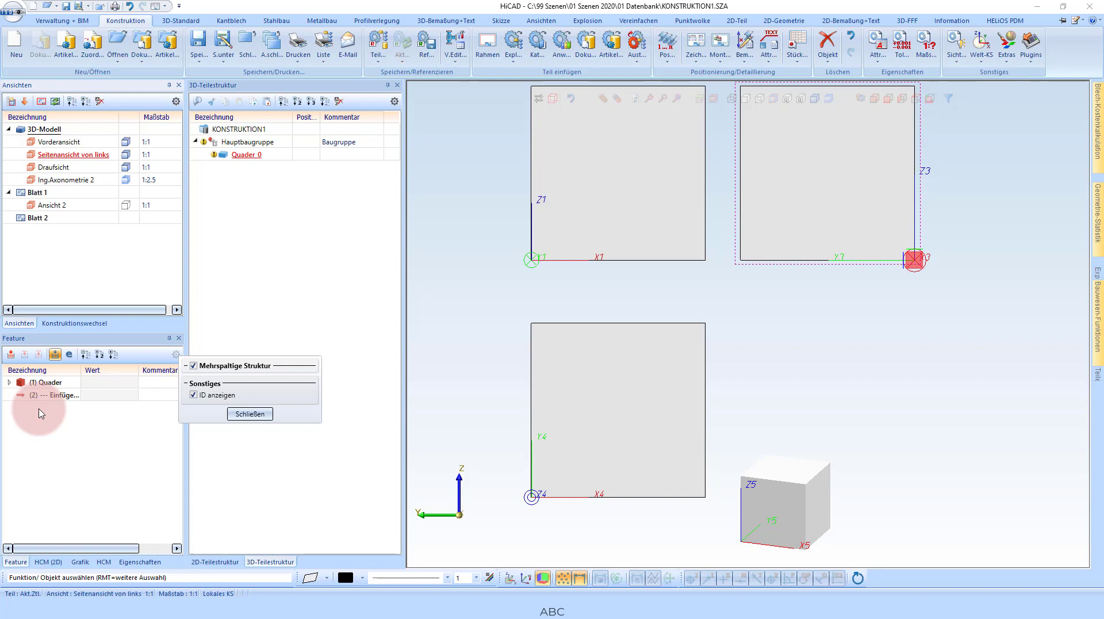
pyautogui.click(249, 414)
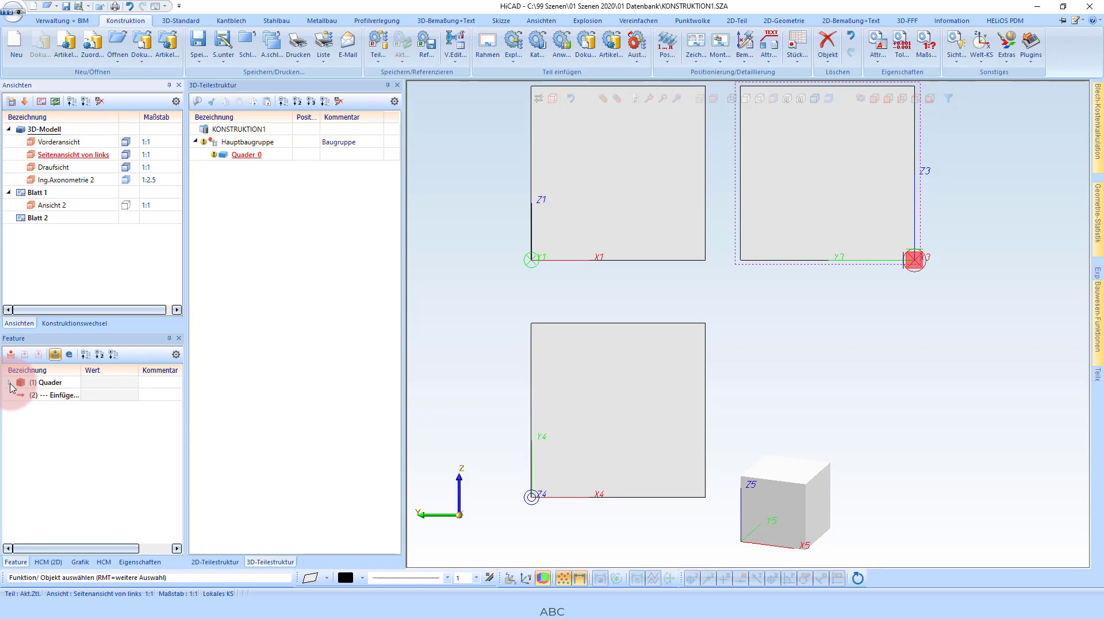
# Set the Quader's Breite to 250 and open the calculator for Länge (100).
pyautogui.click(10, 383)
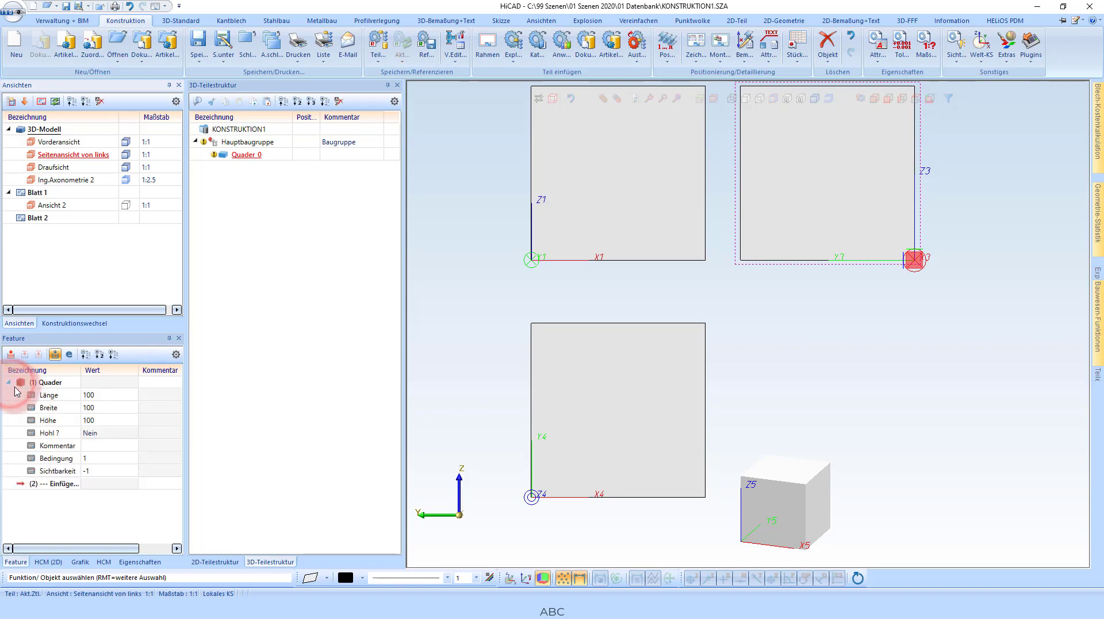
pyautogui.doubleClick(88, 408)
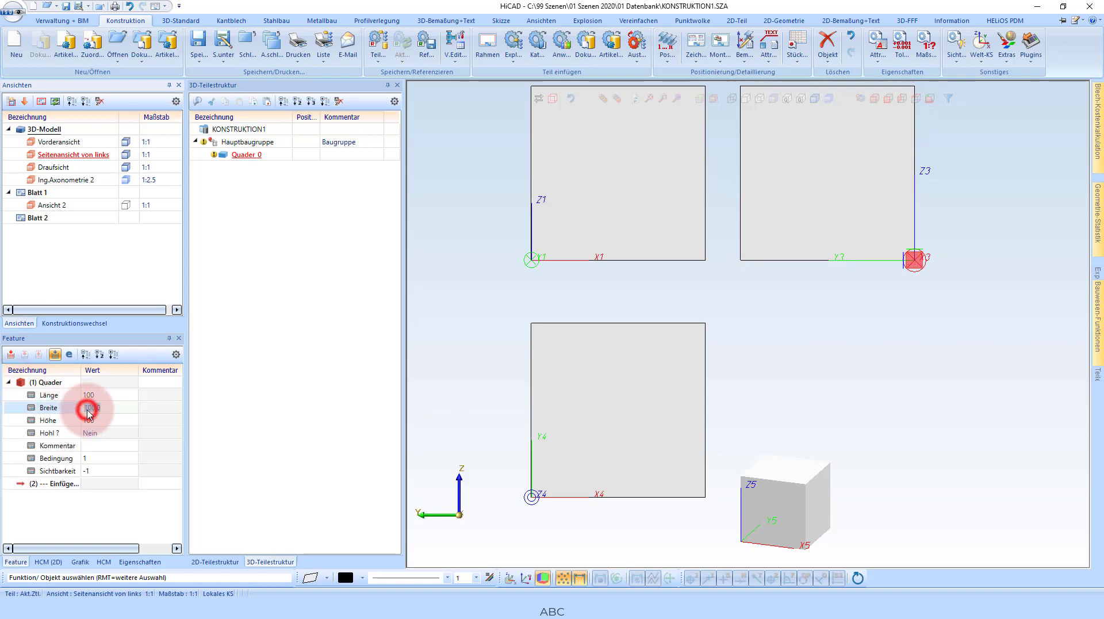
pyautogui.write('25')
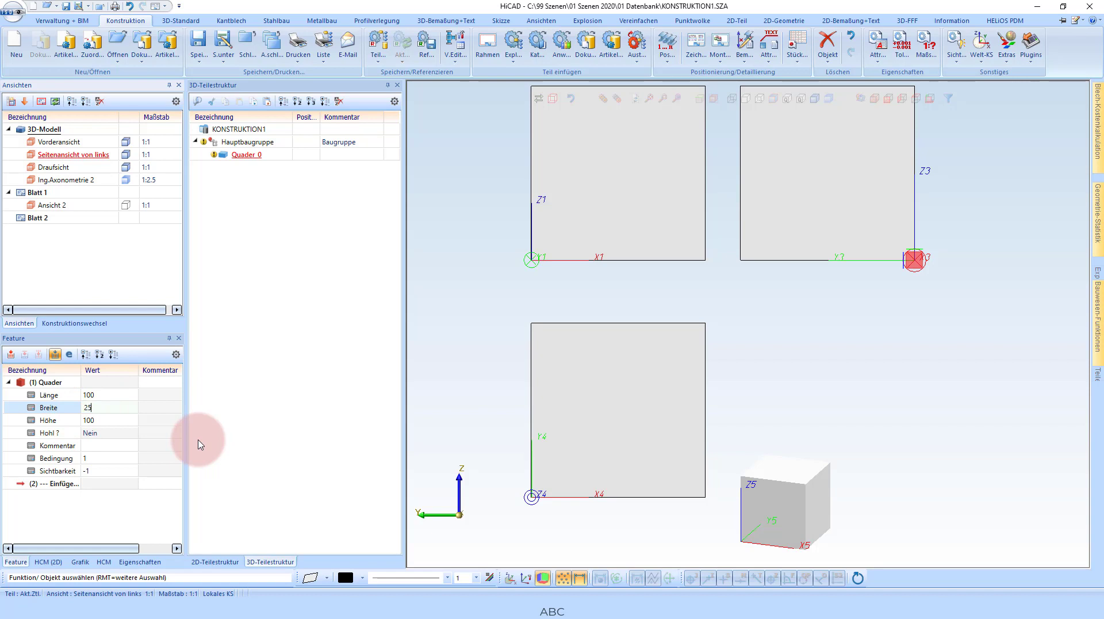
pyautogui.write('0')
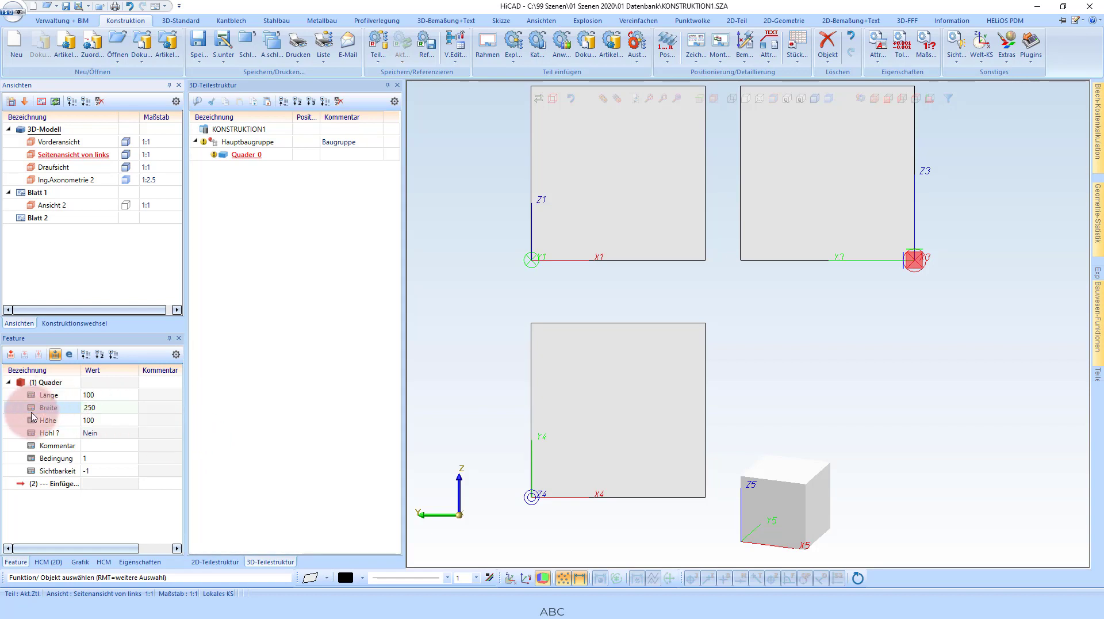
pyautogui.click(48, 398)
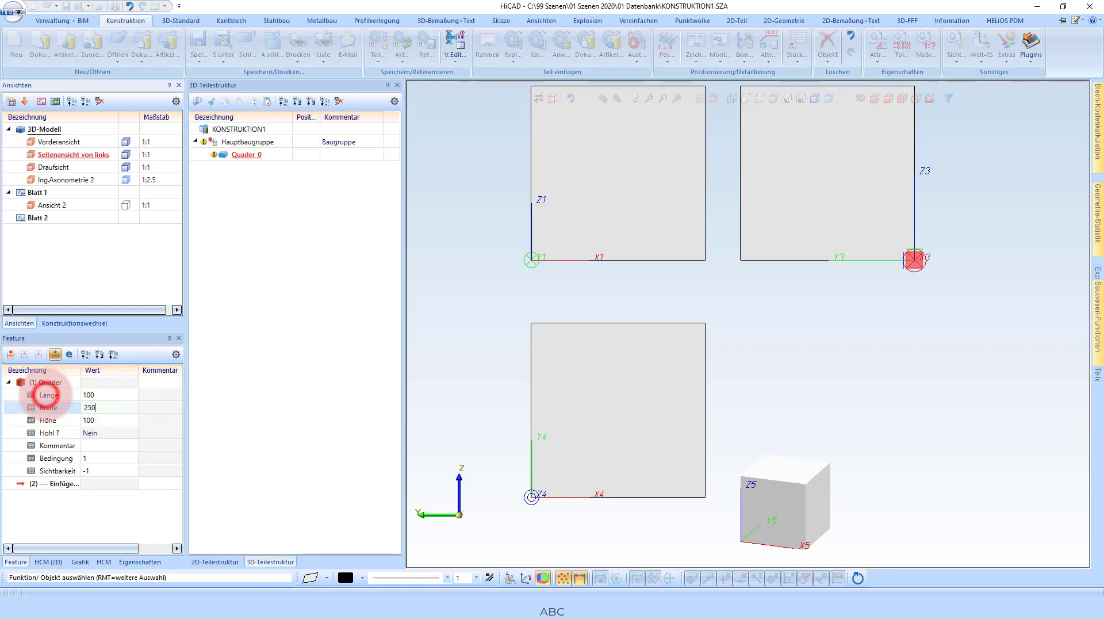
pyautogui.click(48, 397)
pyautogui.doubleClick(46, 398)
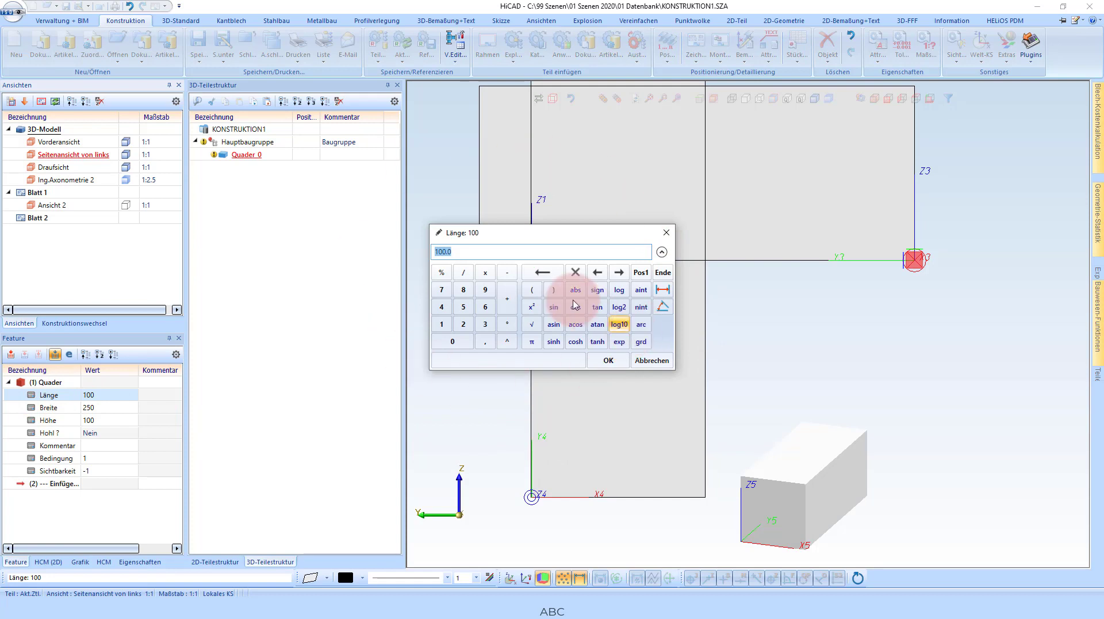
# Define the Quader Länge as 100.0+5+b with variable b = 5, making it 155.
pyautogui.click(468, 257)
pyautogui.write('+5+b')
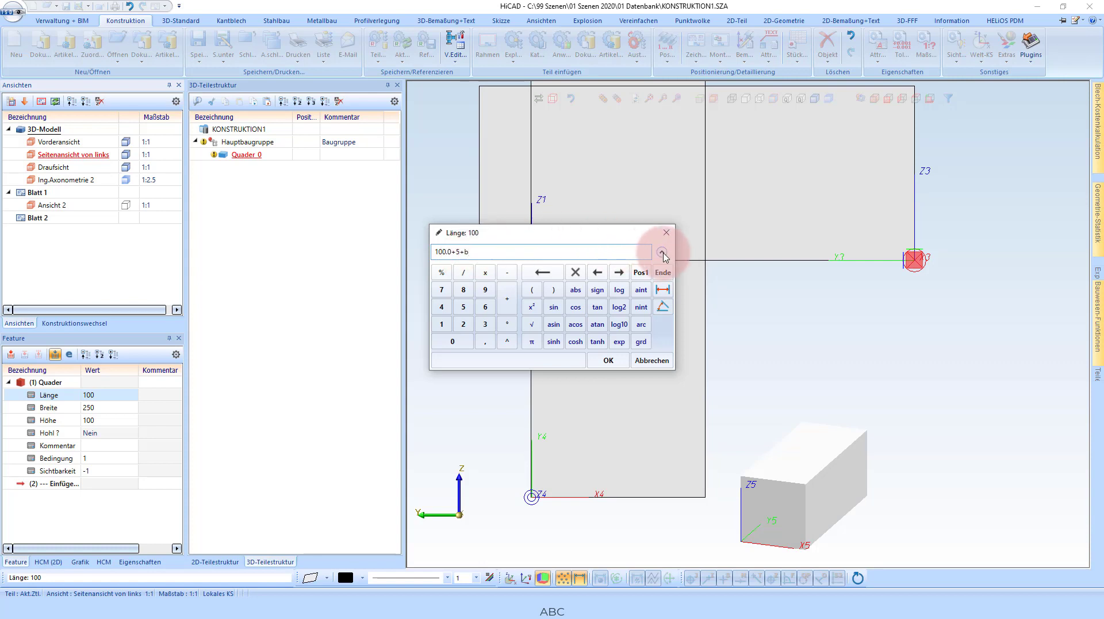
pyautogui.click(662, 252)
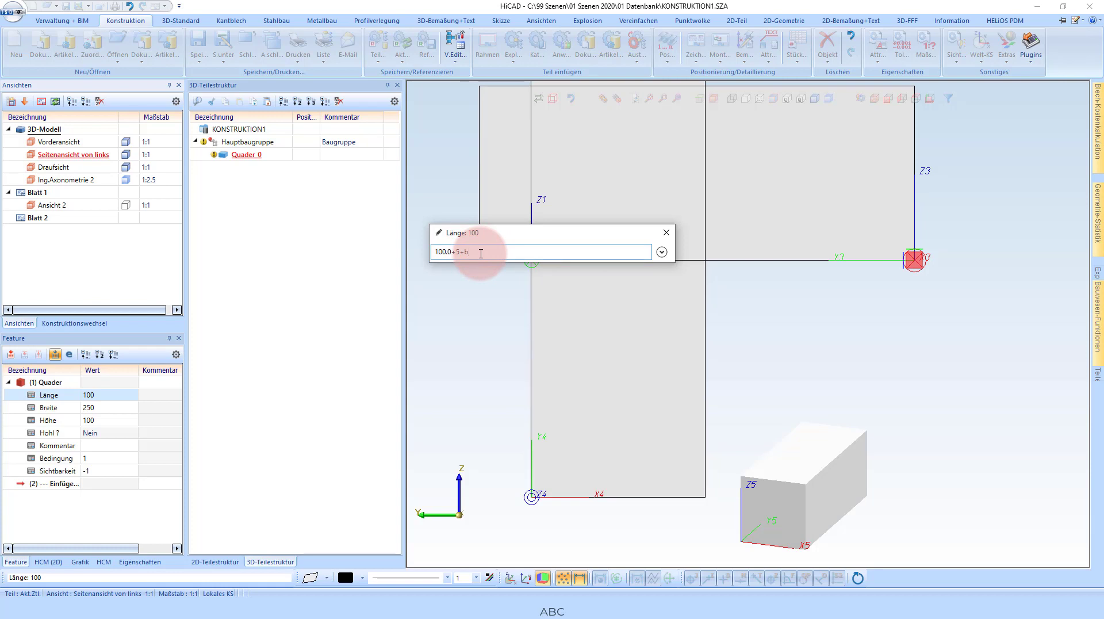
pyautogui.press('Return')
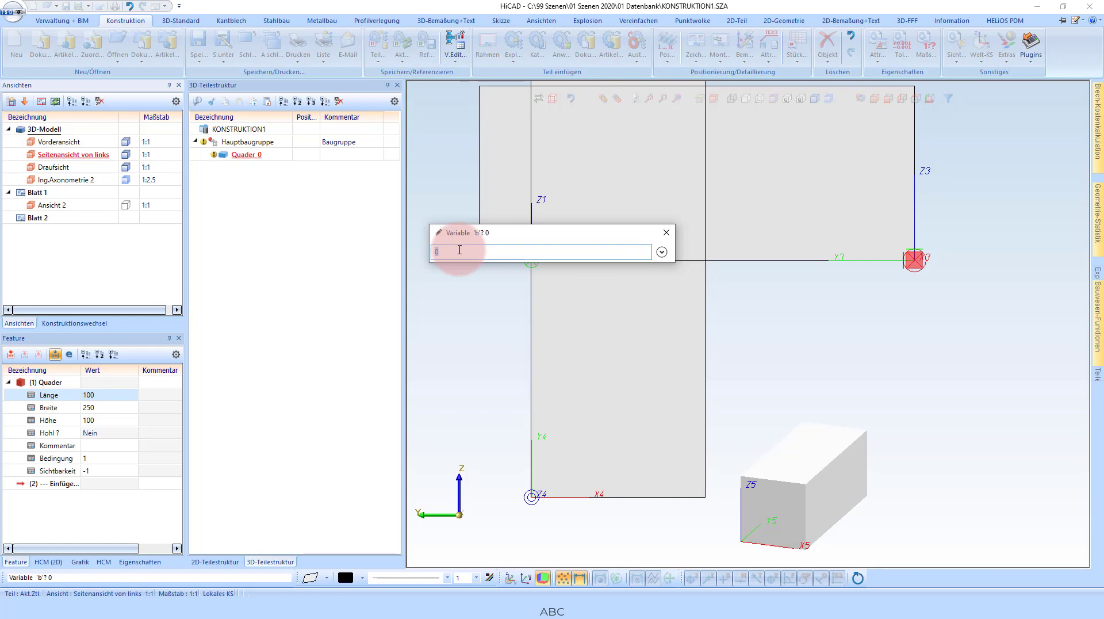
pyautogui.write('5')
pyautogui.press('Return')
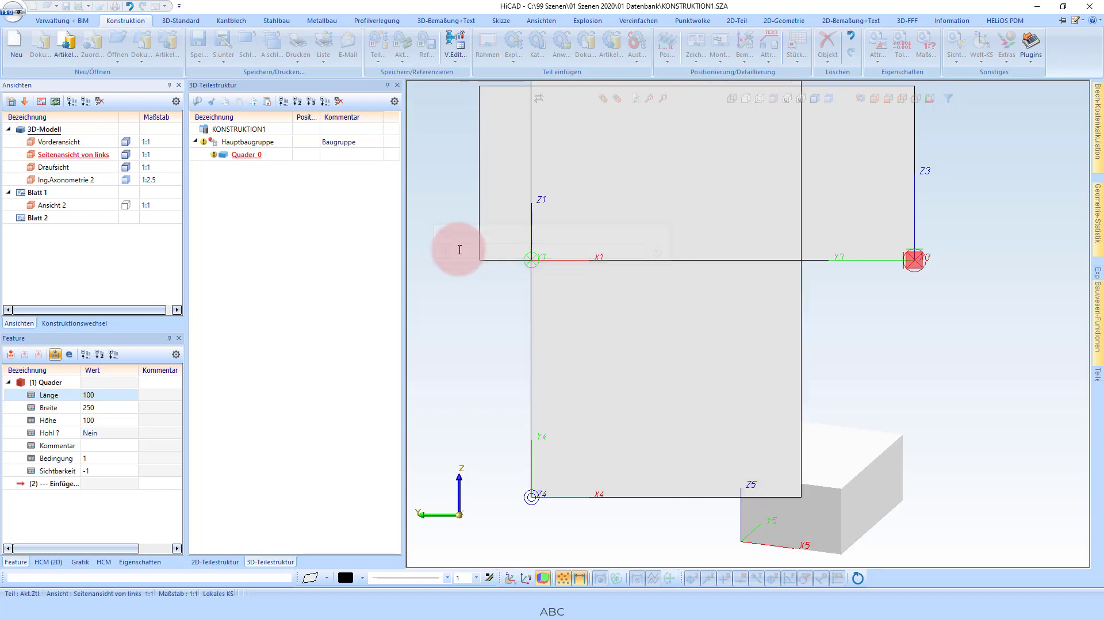
pyautogui.scroll(-3, 494, 268)
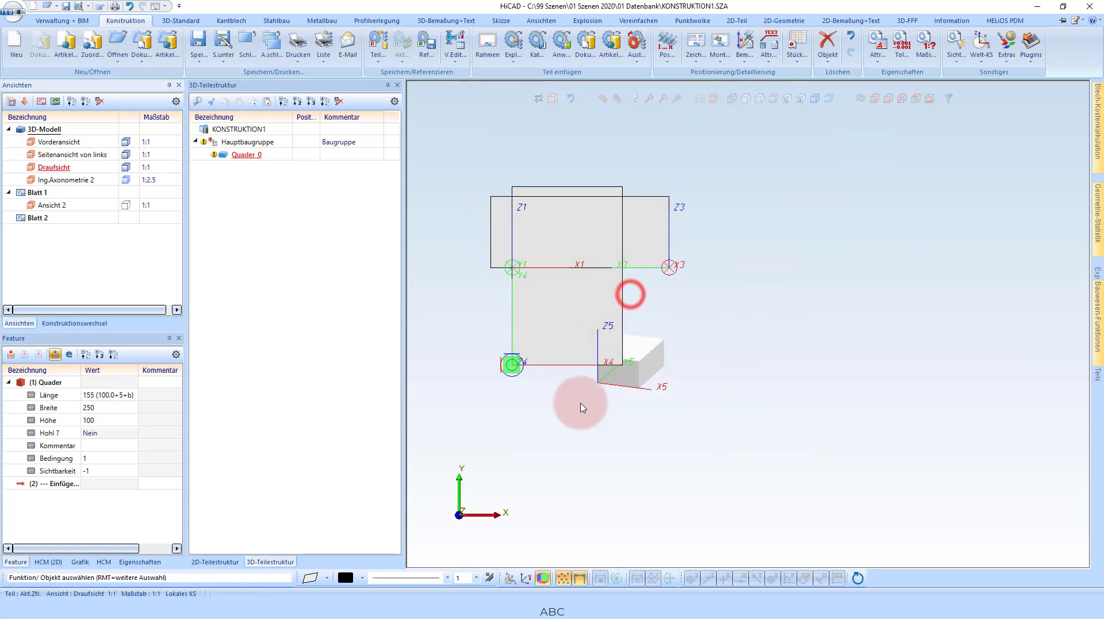
# Move the overlapping drawing views apart, placing Ing.Axonometrie 2 at the lower right.
pyautogui.moveTo(620, 320); pyautogui.dragTo(575, 447)
pyautogui.click(685, 208)
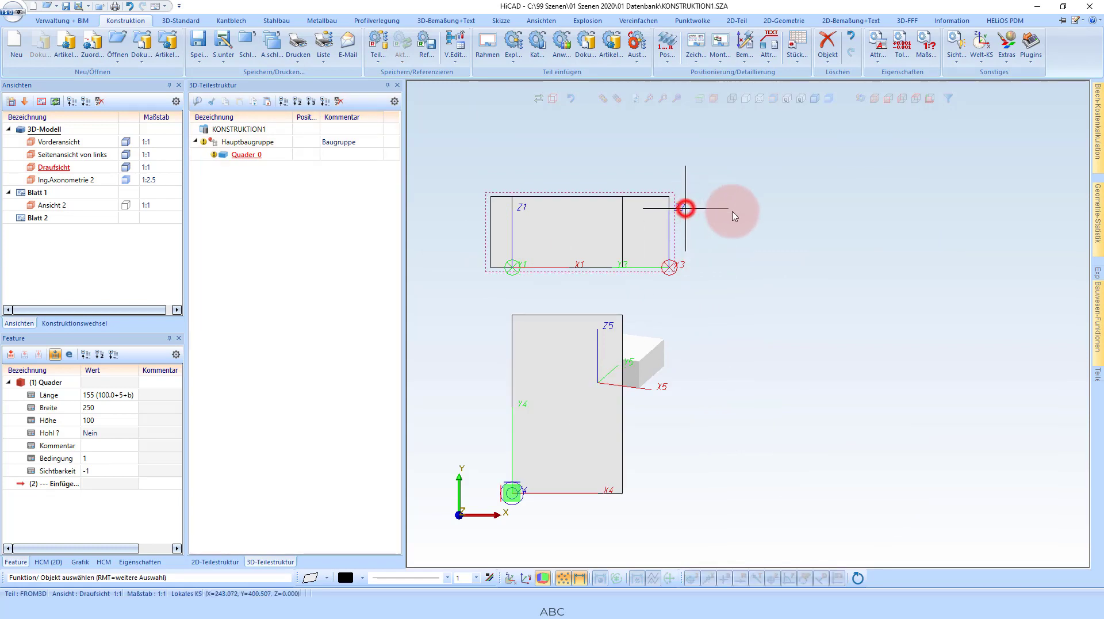
pyautogui.moveTo(686, 208); pyautogui.dragTo(891, 225)
pyautogui.moveTo(668, 330); pyautogui.dragTo(860, 424)
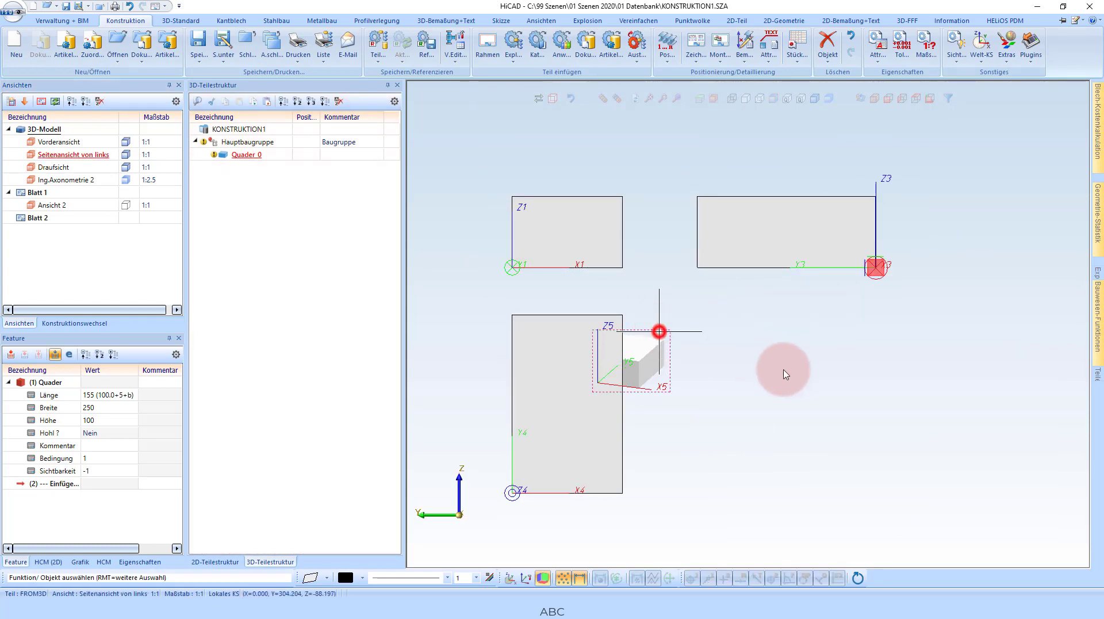
pyautogui.click(859, 424)
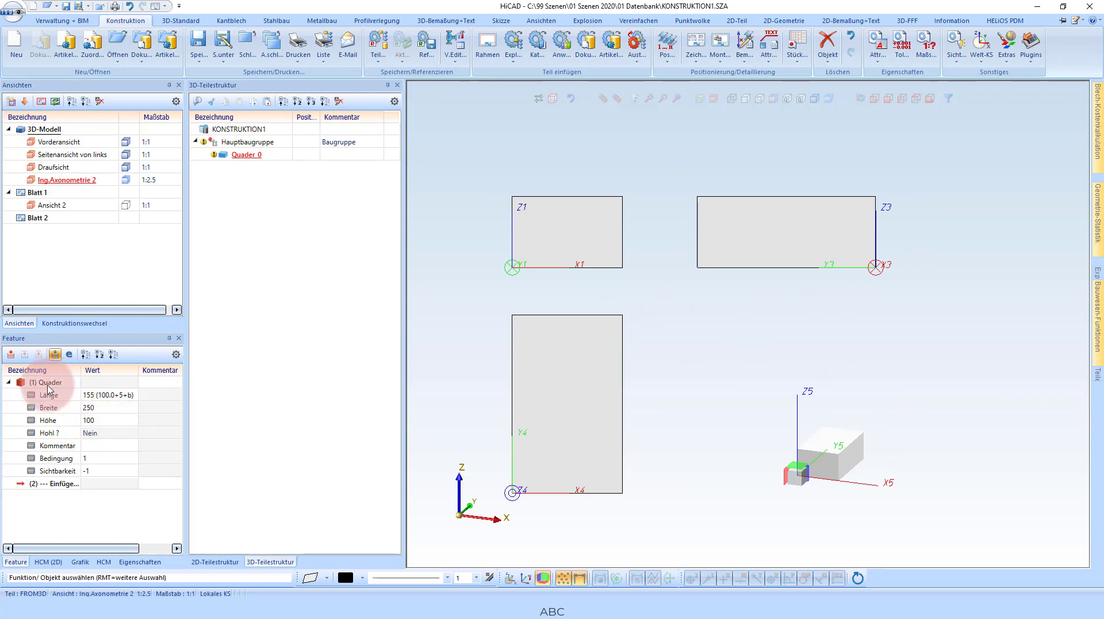
# Make the Quader feature current, widen the feature name column, and begin editing its Kommentar.
pyautogui.click(46, 382)
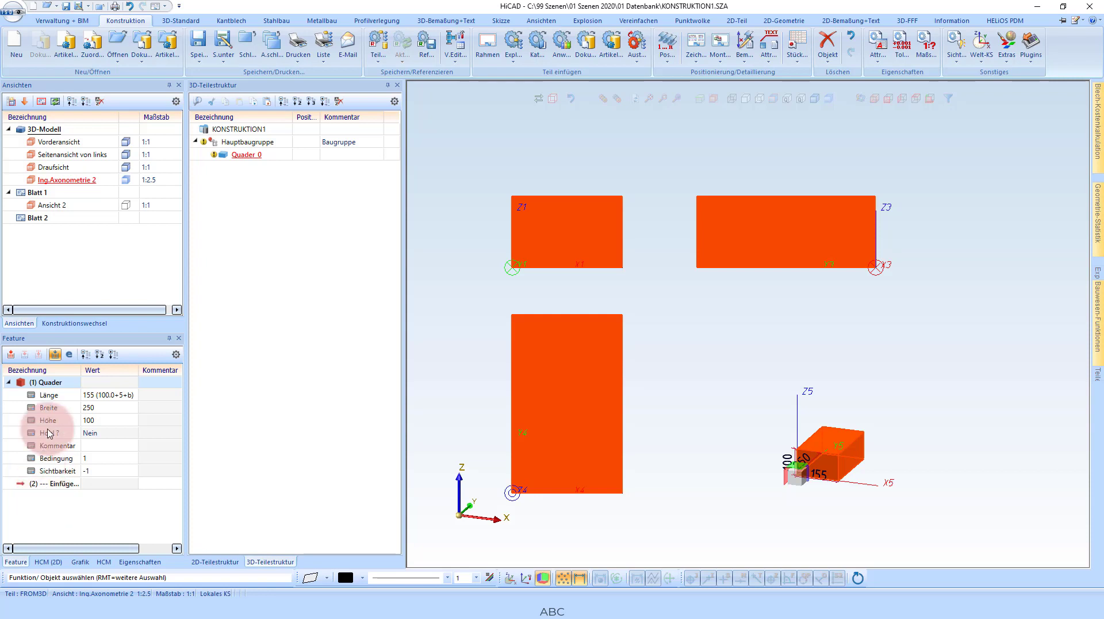
pyautogui.click(42, 382)
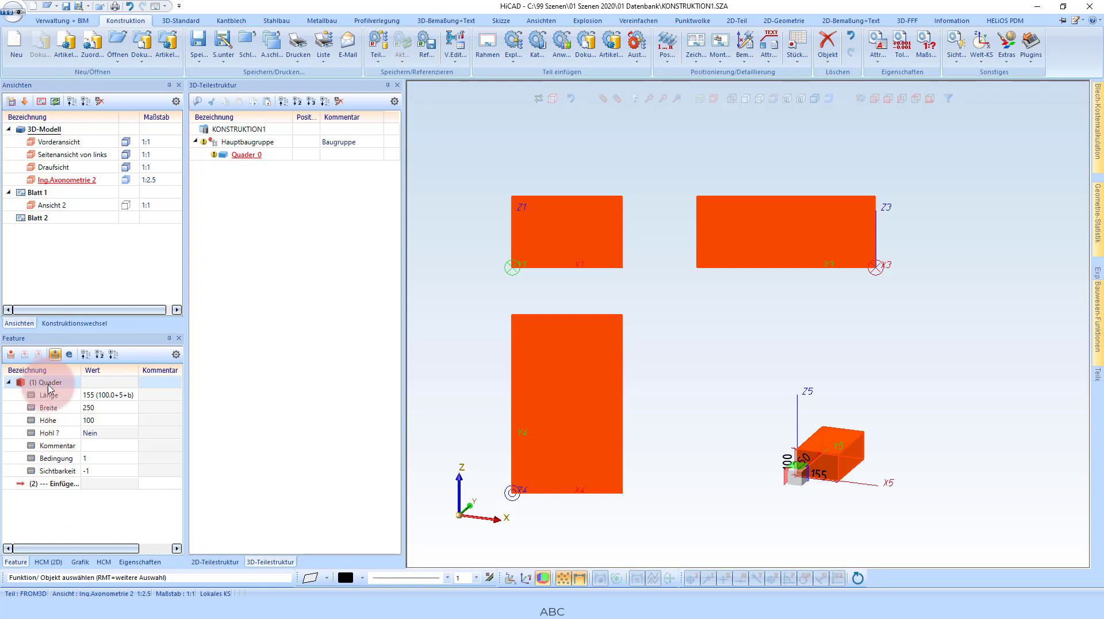
pyautogui.moveTo(84, 370); pyautogui.dragTo(86, 371)
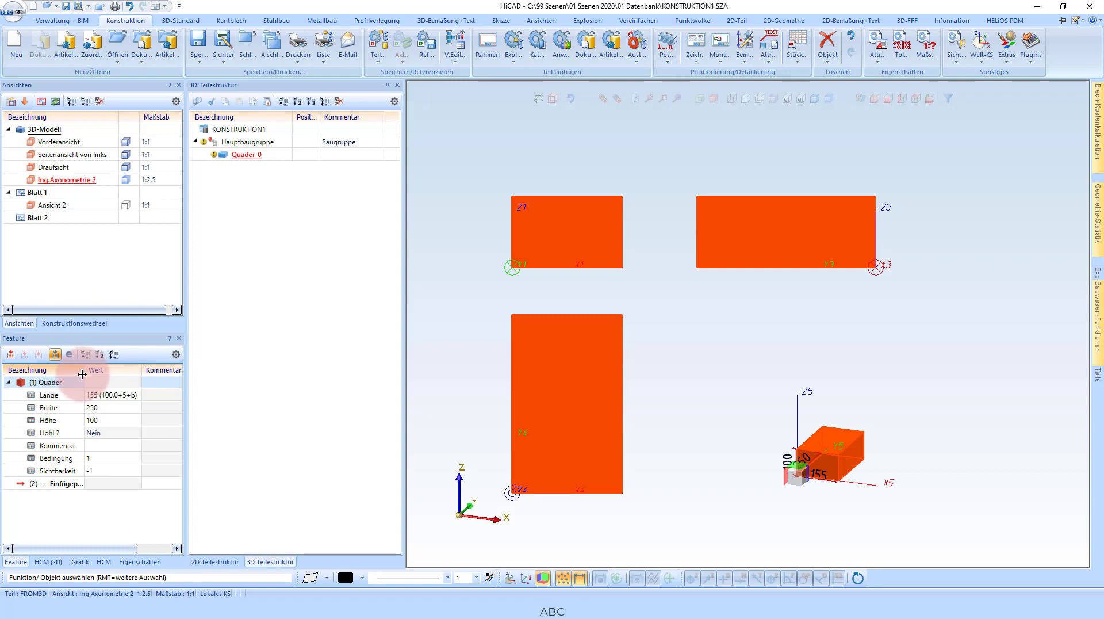
pyautogui.click(148, 384)
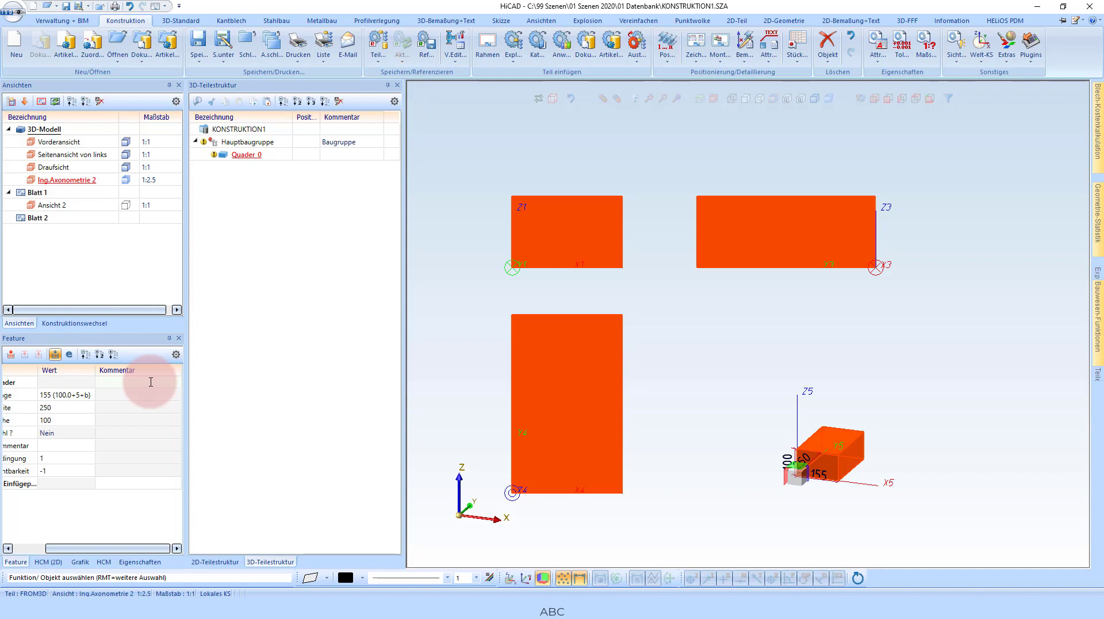
# Enter the comment TEST for the Quader feature and collapse its parameter list.
pyautogui.write('TEST')
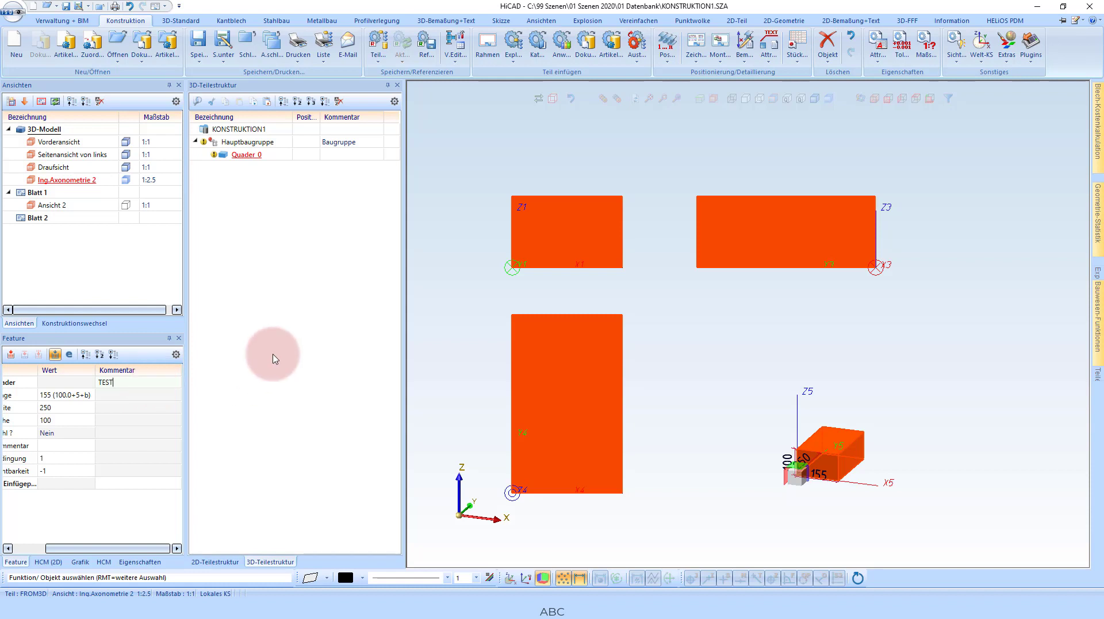
pyautogui.click(35, 389)
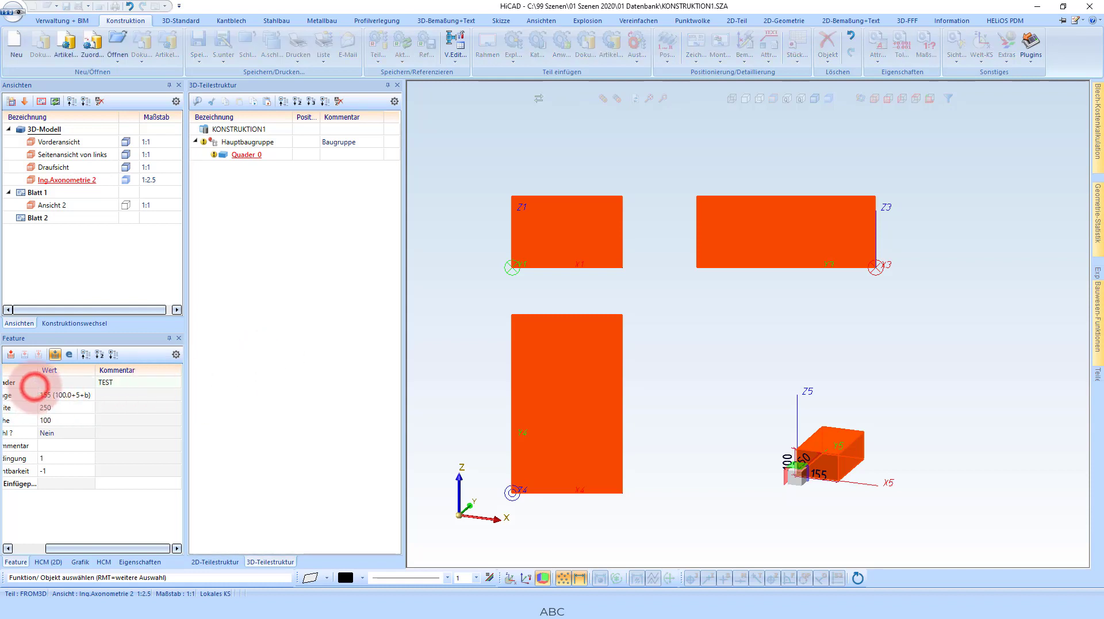
pyautogui.moveTo(93, 548); pyautogui.dragTo(57, 550)
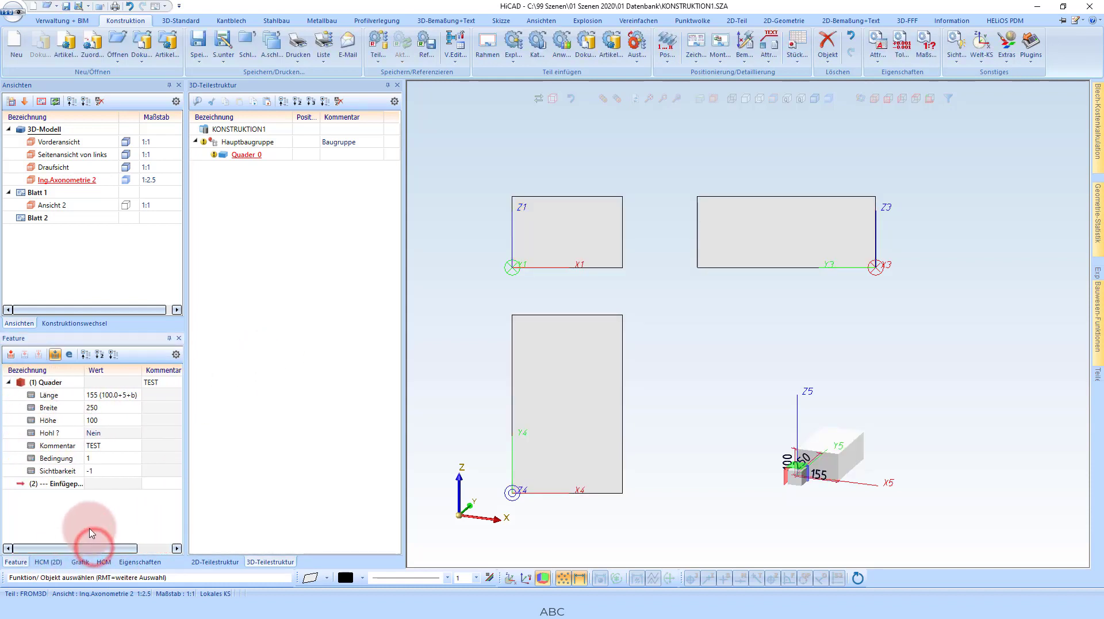
pyautogui.click(9, 383)
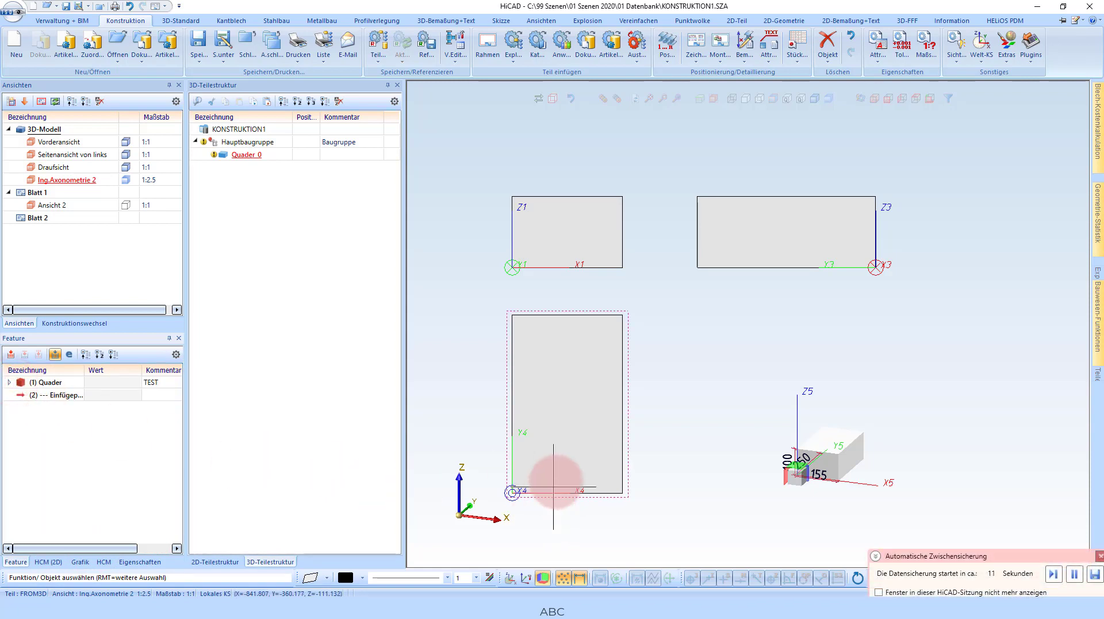
pyautogui.scroll(-2, 720, 249)
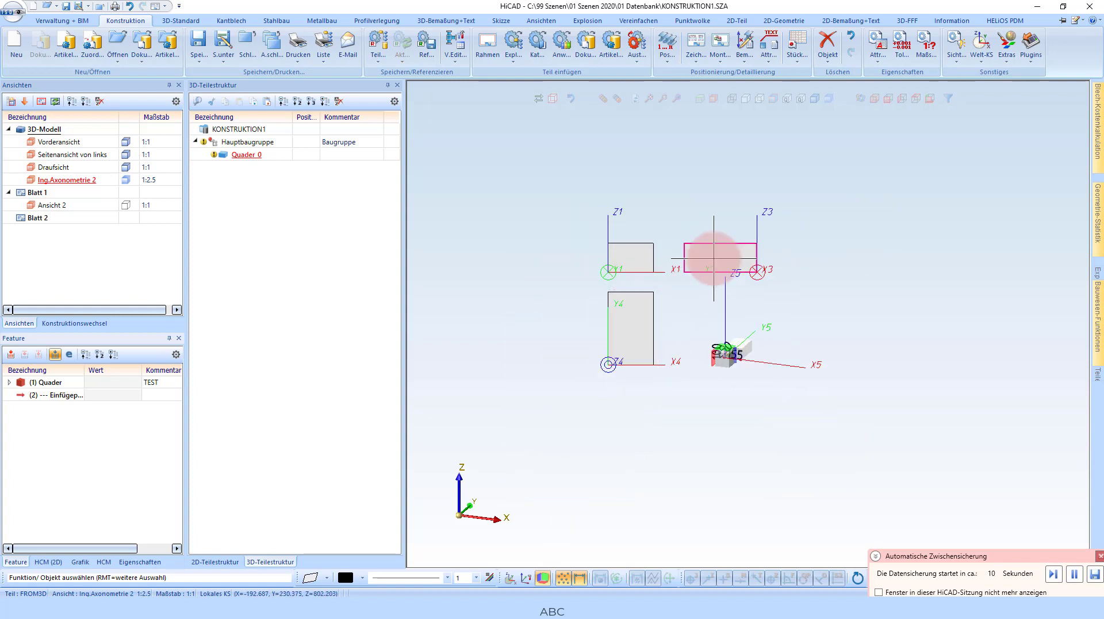
pyautogui.scroll(2, 711, 247)
pyautogui.scroll(2, 684, 270)
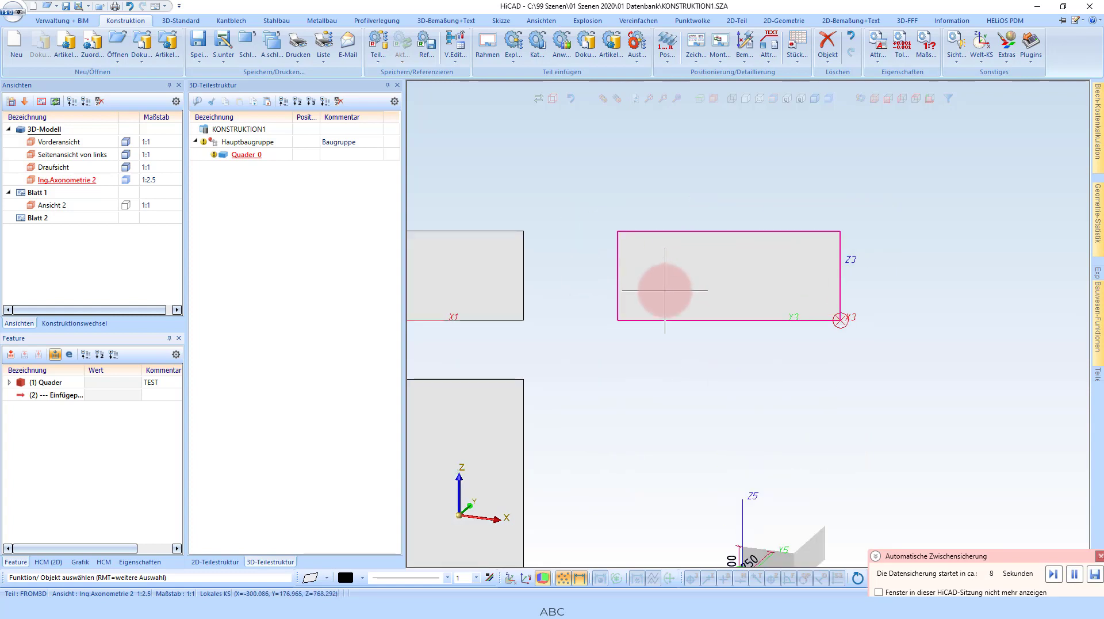
# Start a Normbearbeitung through-hole on the block's side face and define its placement plane.
pyautogui.rightClick(665, 291)
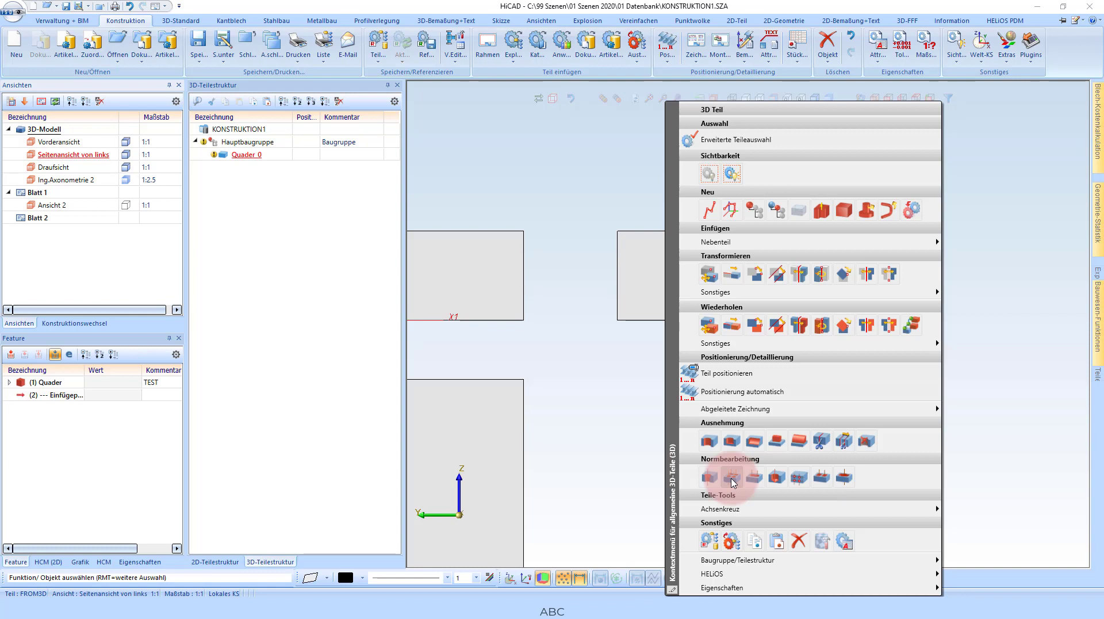
pyautogui.click(733, 482)
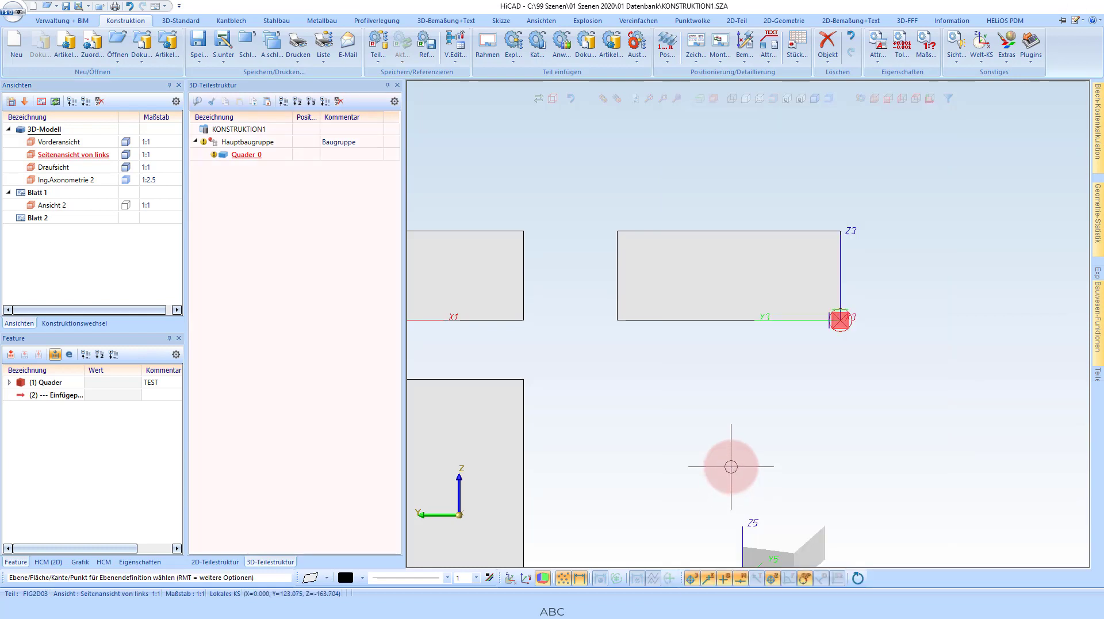
pyautogui.click(35, 579)
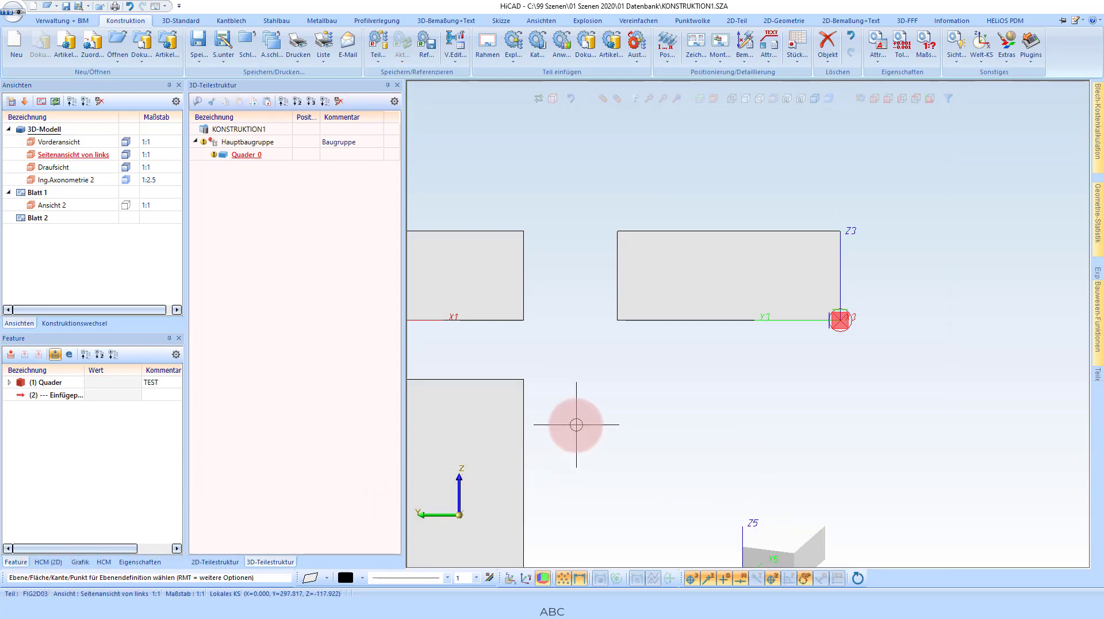
pyautogui.click(715, 318)
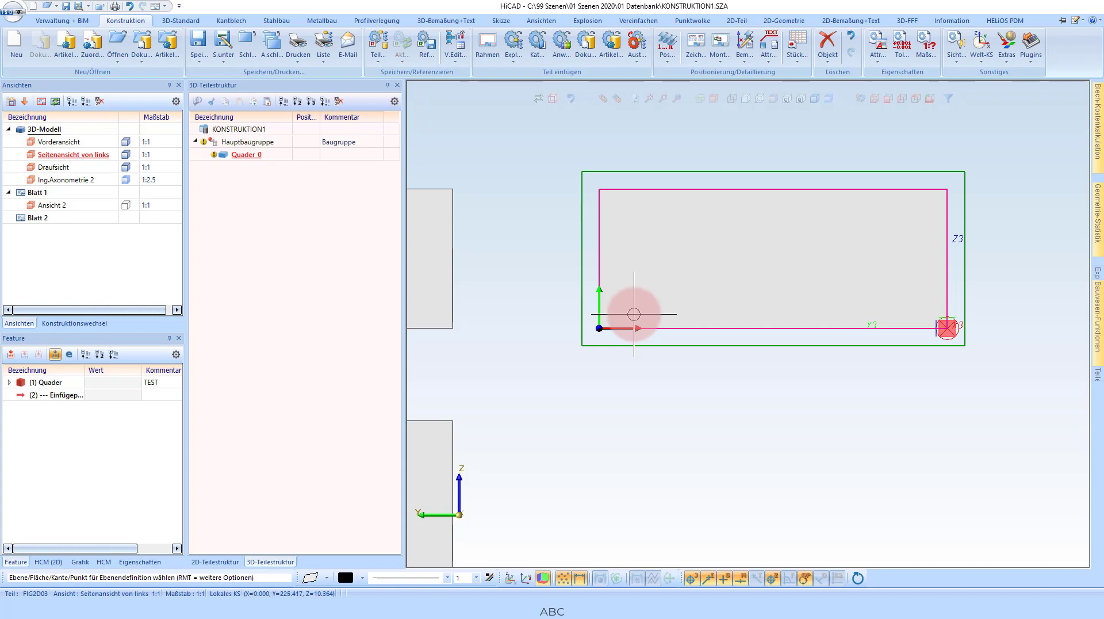
pyautogui.click(634, 314)
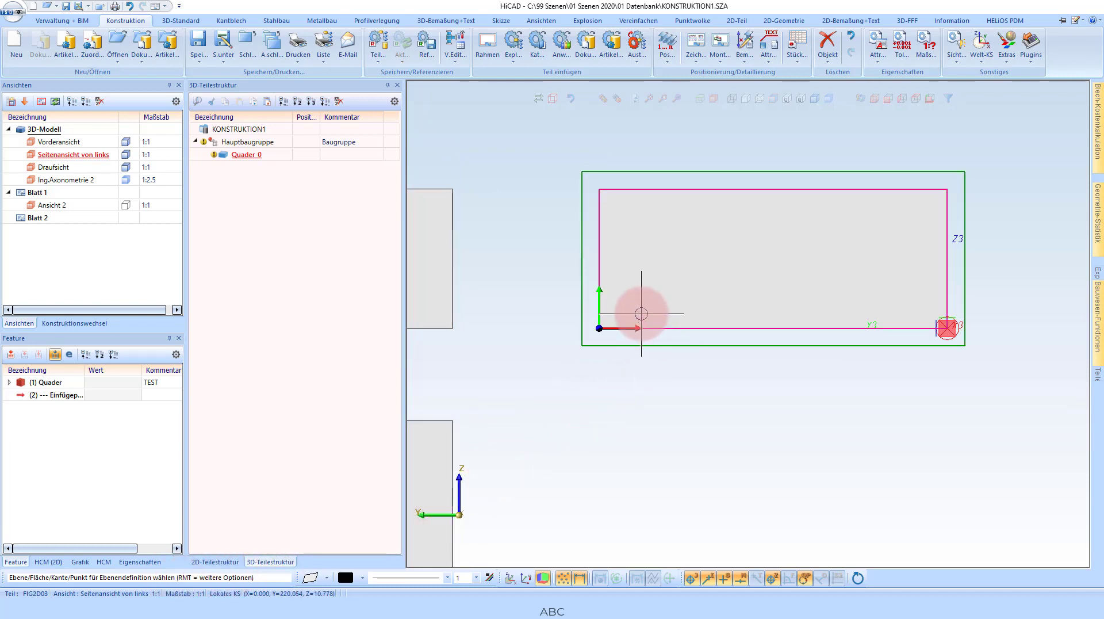
pyautogui.click(642, 315)
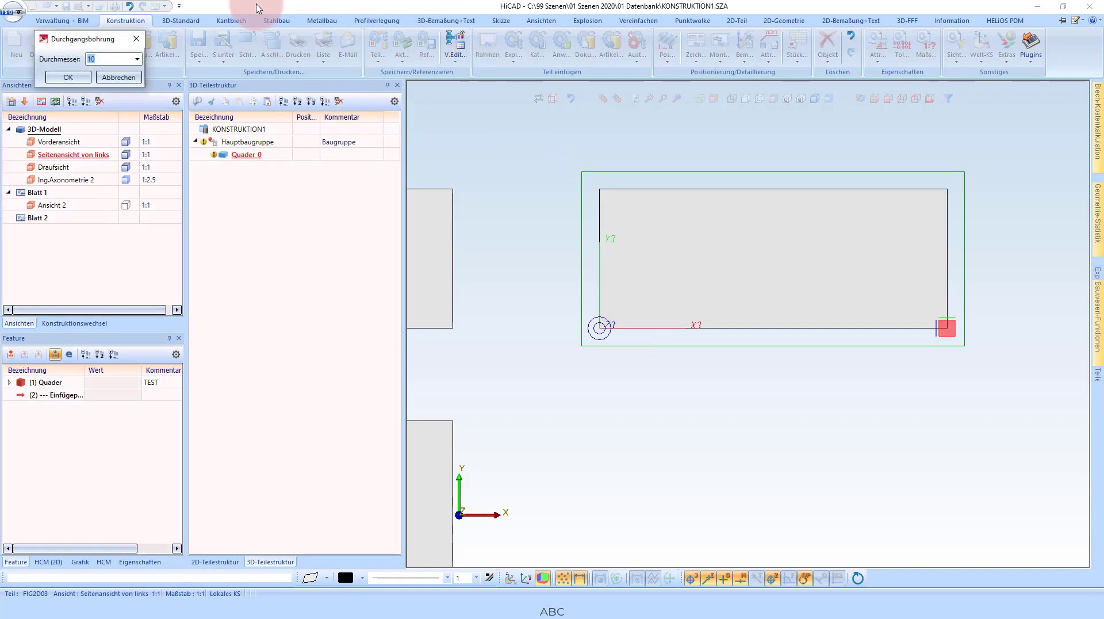
# Accept diameter 10 and place the through-hole at 28,3 and 21,92 from the lower-left corner.
pyautogui.click(75, 79)
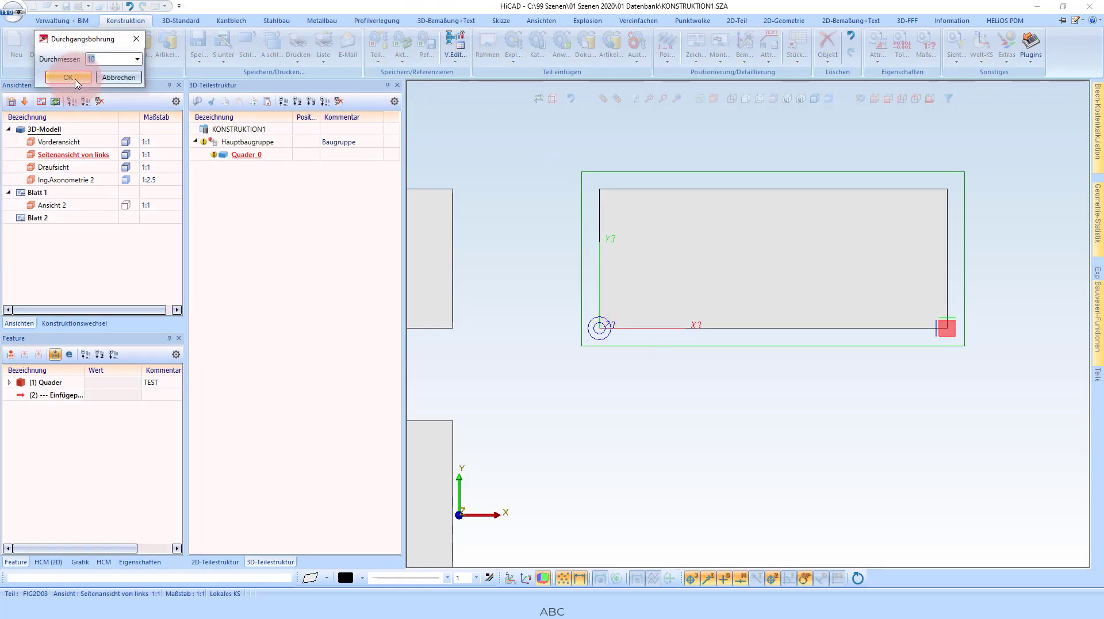
pyautogui.click(76, 80)
pyautogui.click(639, 298)
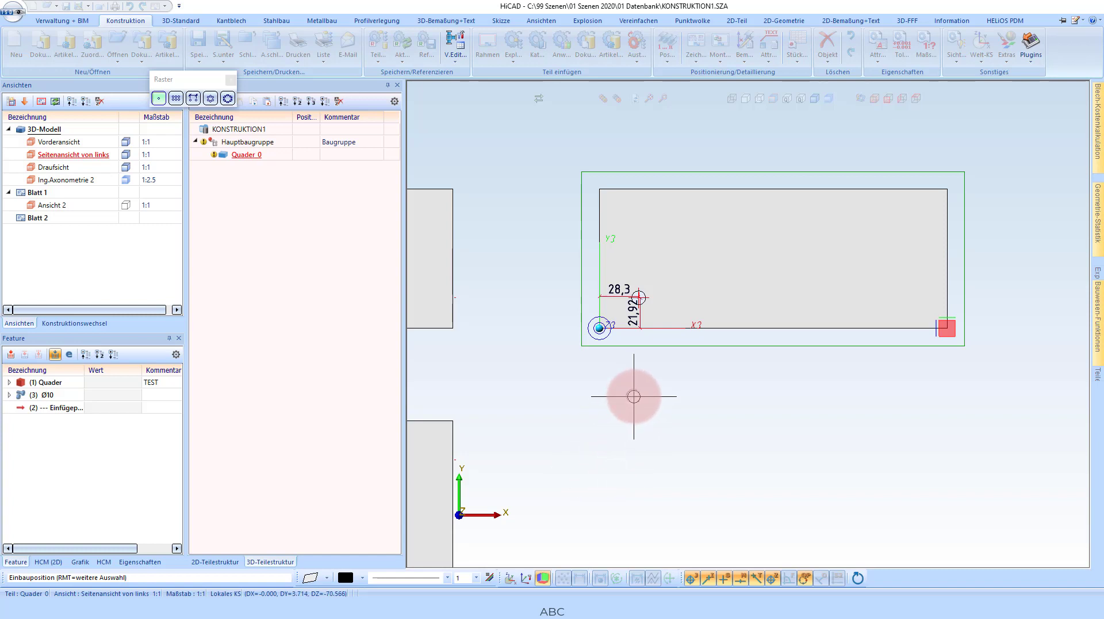
pyautogui.click(634, 397)
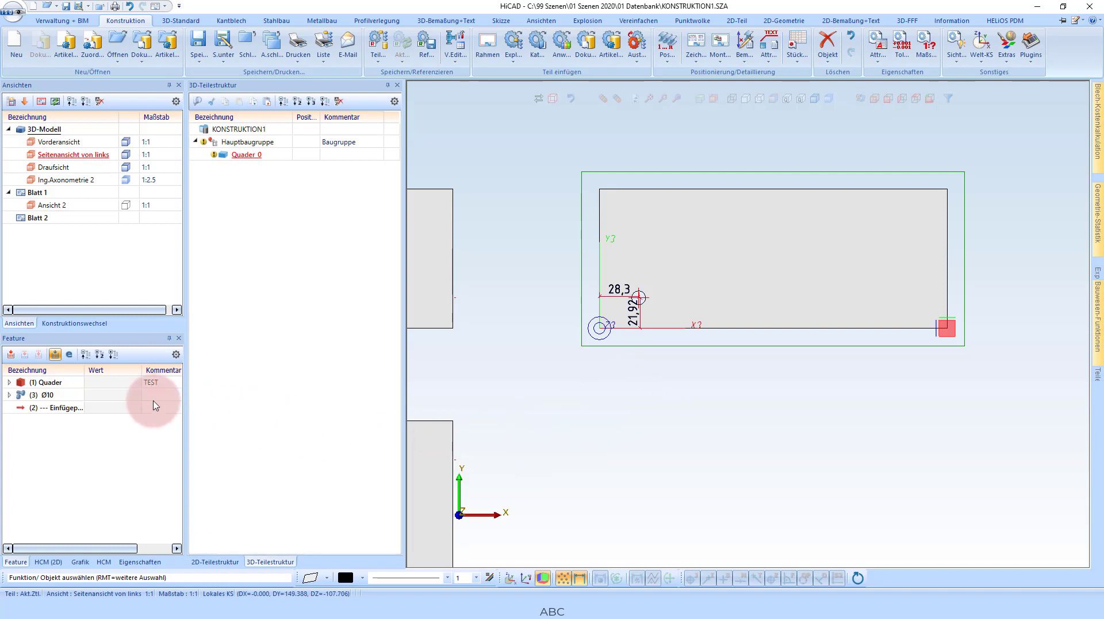
# Expand the Ø10 hole feature to check Durchmesser 10 and Schnittluft 0, widening the Wert column.
pyautogui.click(9, 396)
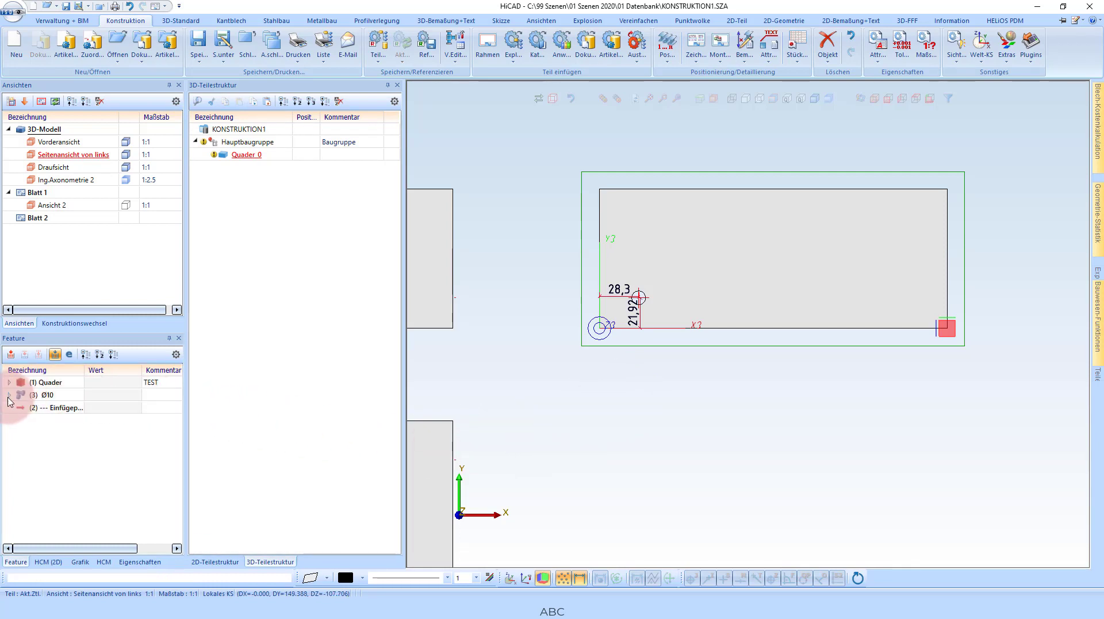
pyautogui.click(51, 395)
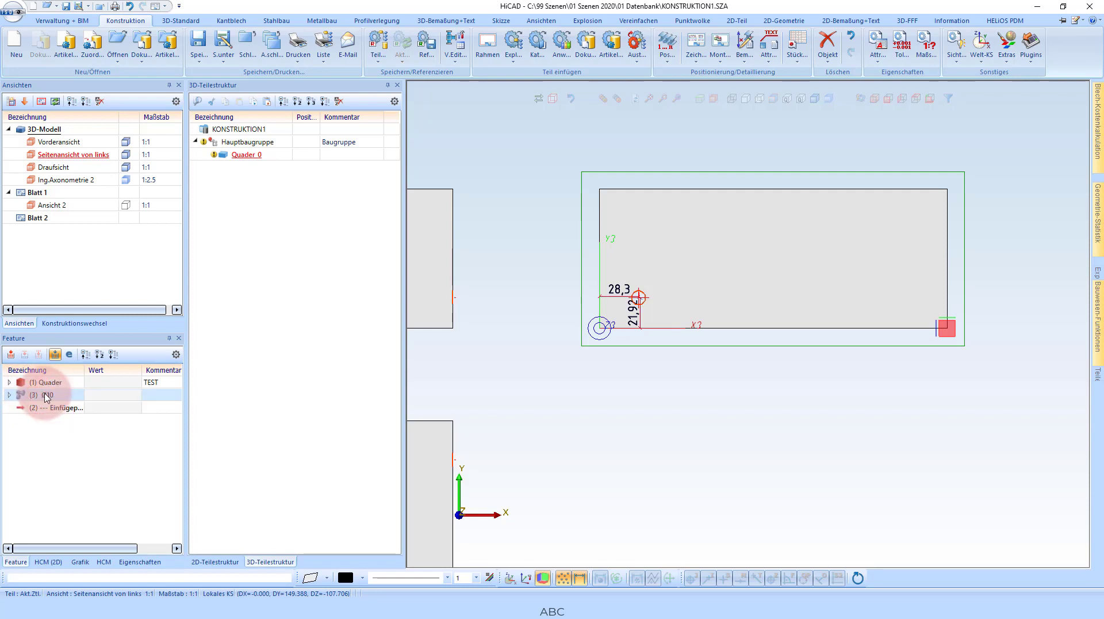
pyautogui.click(9, 396)
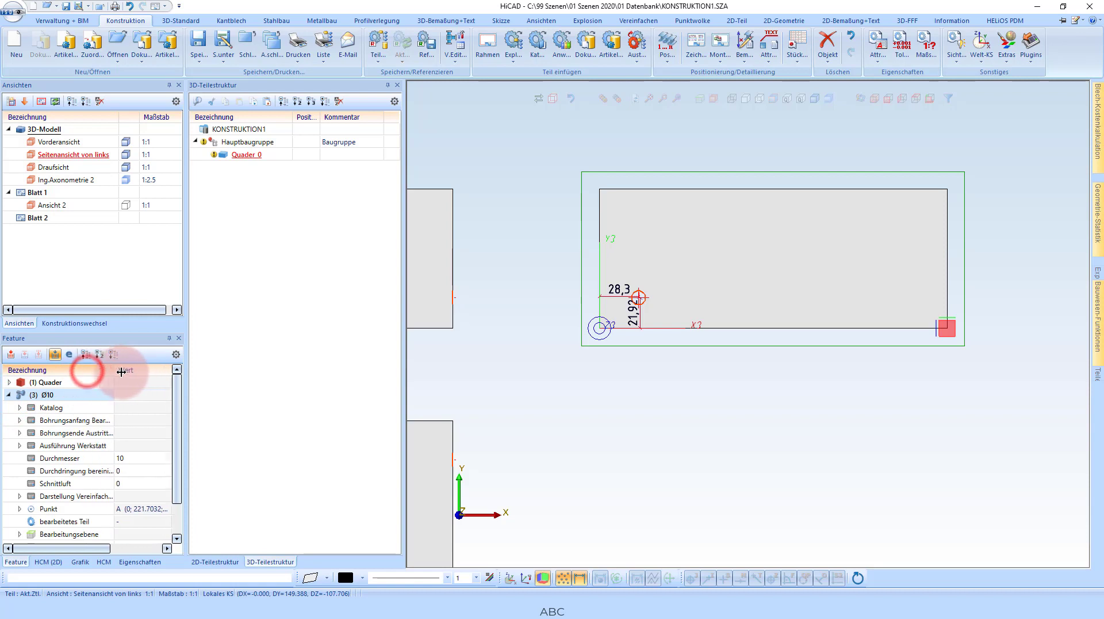
pyautogui.moveTo(86, 371); pyautogui.dragTo(138, 371)
pyautogui.scroll(-1, 86, 432)
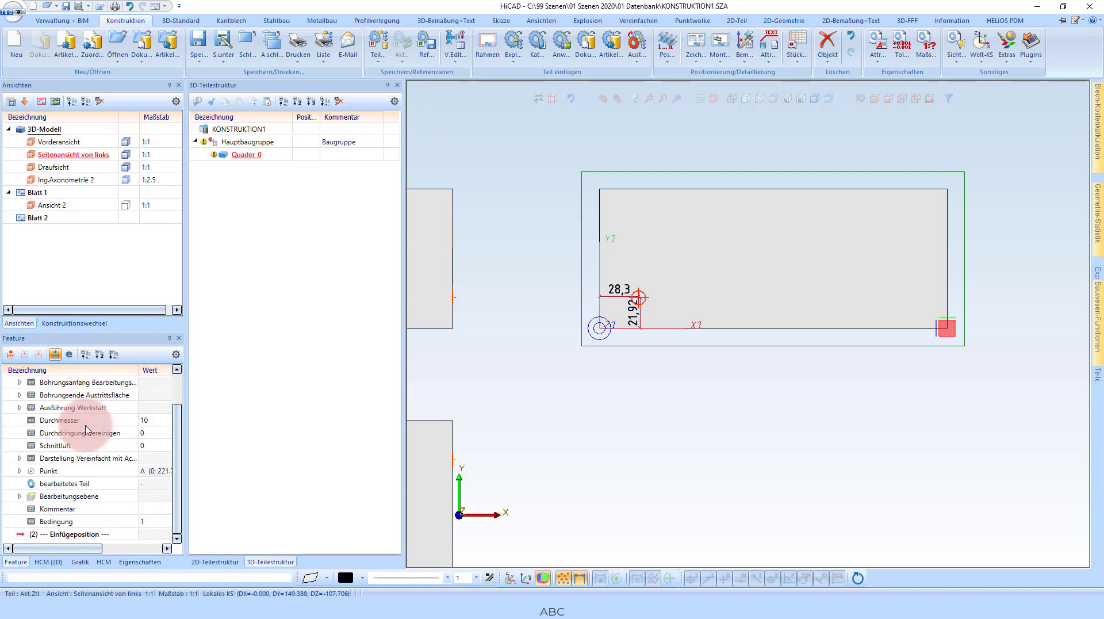
pyautogui.scroll(1, 76, 455)
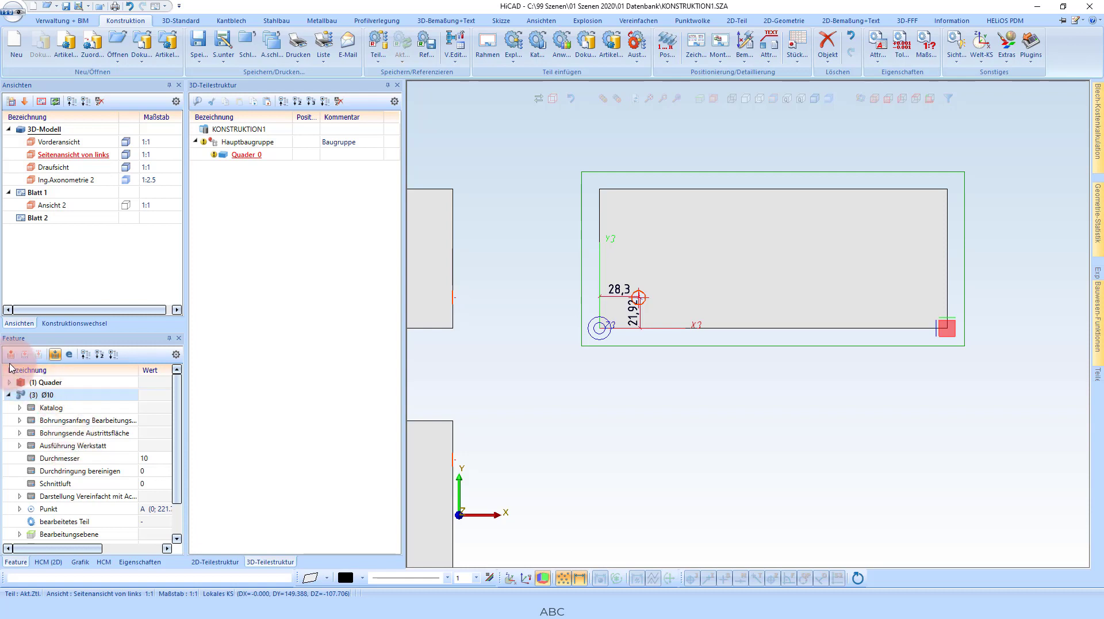
pyautogui.click(8, 395)
# Move the insertion position directly below Quader, above the Ø10 hole.
pyautogui.click(34, 408)
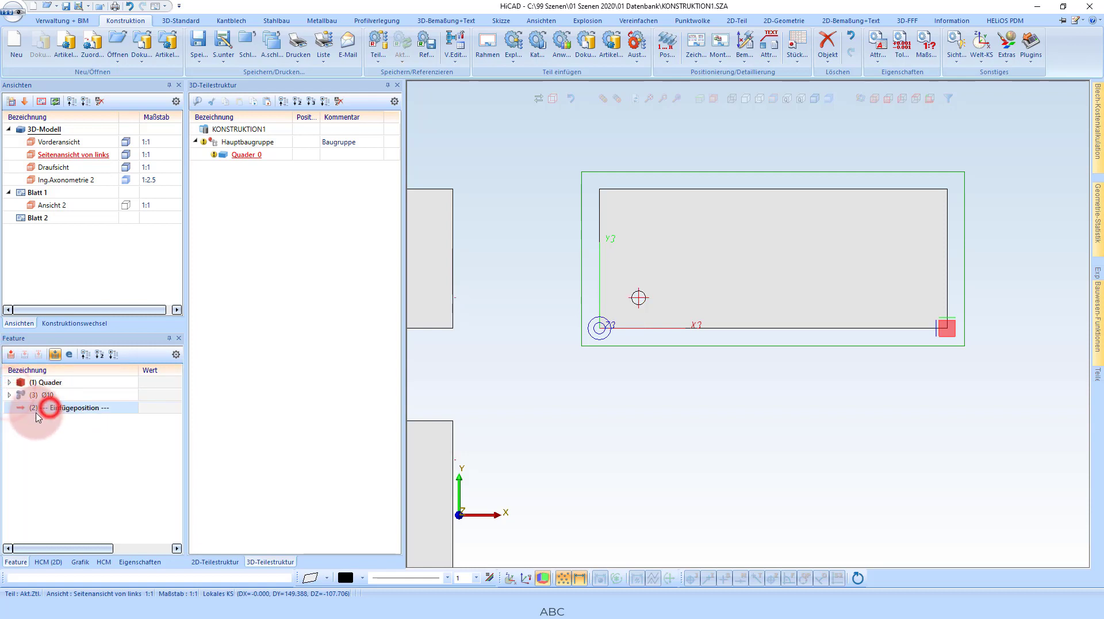
pyautogui.moveTo(35, 414); pyautogui.dragTo(40, 396)
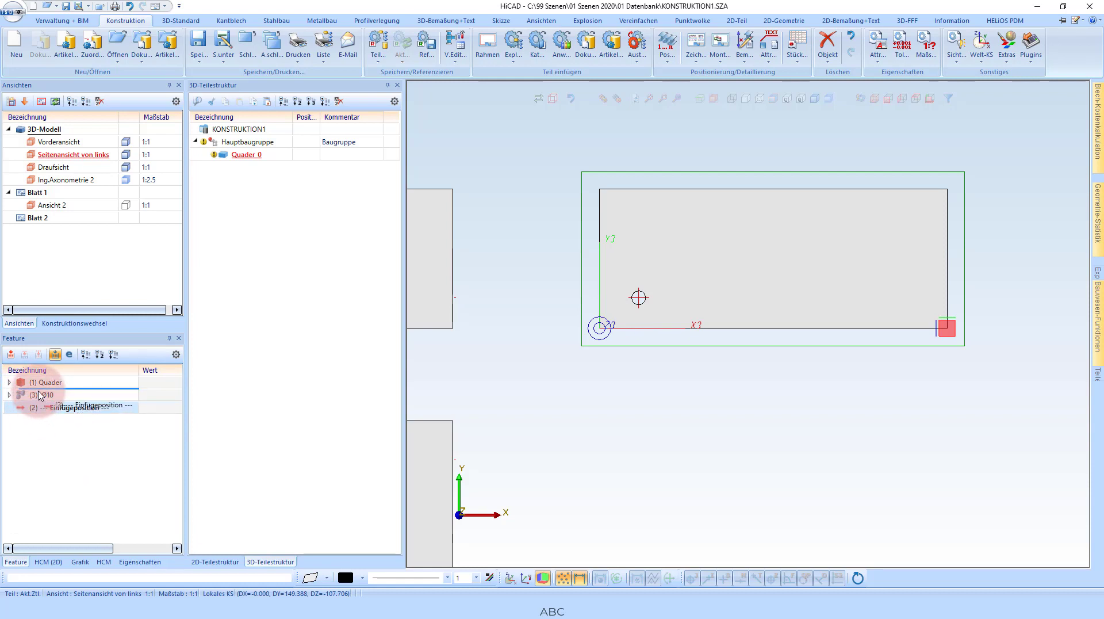
pyautogui.moveTo(41, 396); pyautogui.dragTo(40, 396)
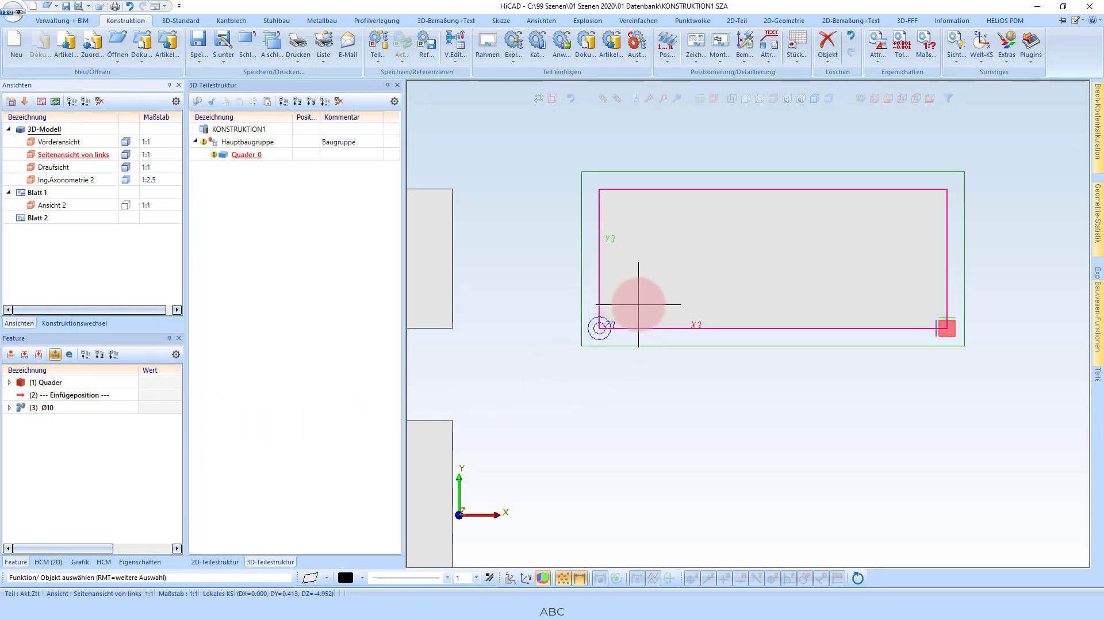
# Recalculate the feature history to the end so the Ø10 hole is restored.
pyautogui.click(50, 395)
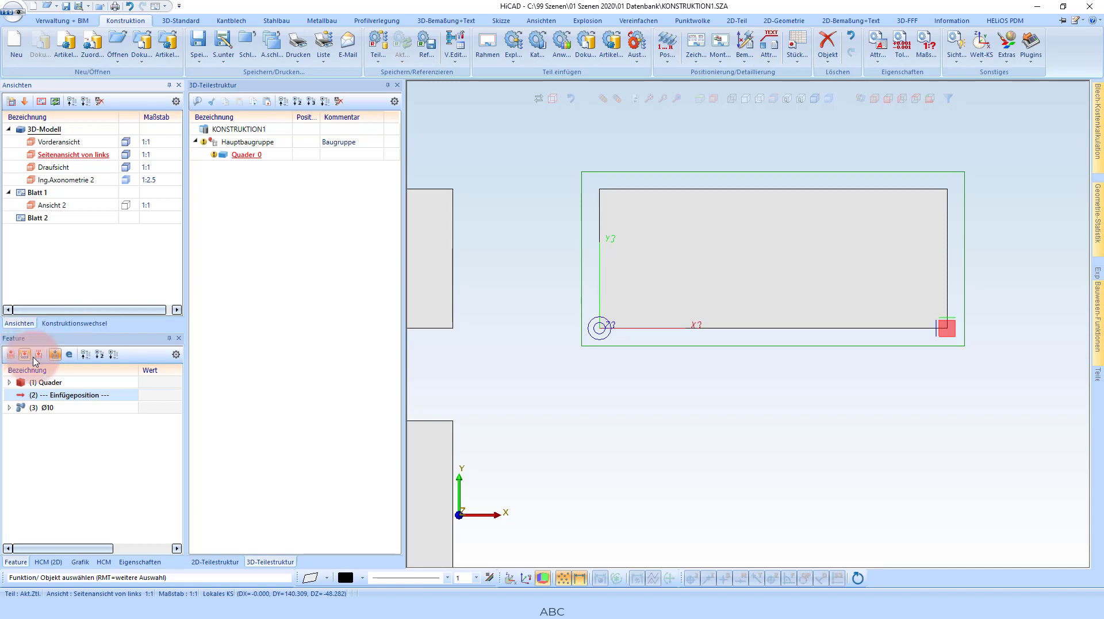
pyautogui.click(39, 359)
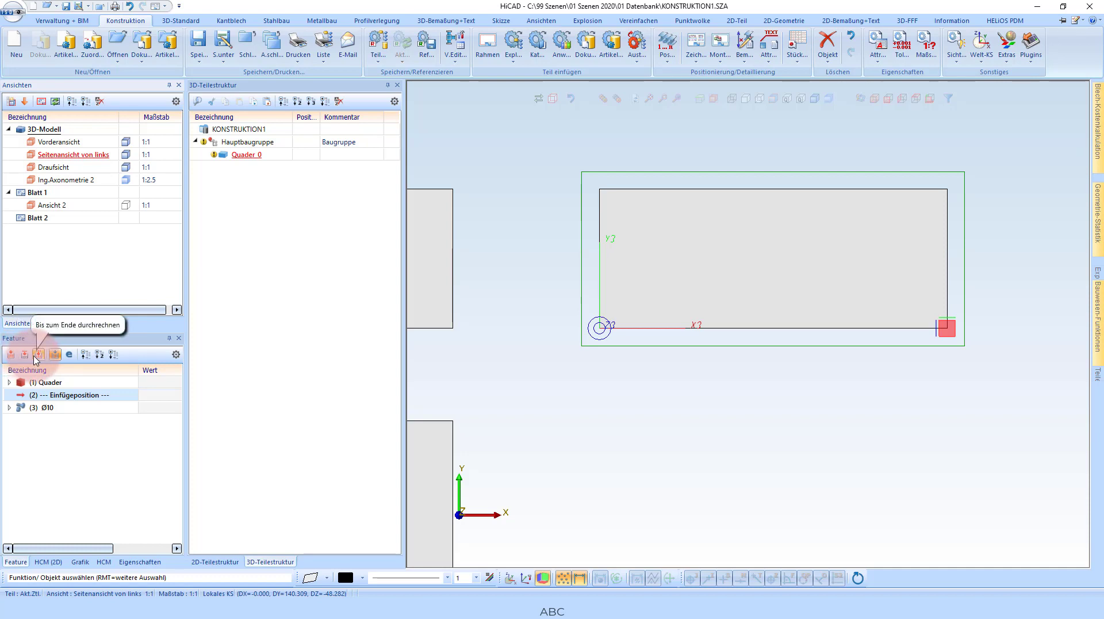
pyautogui.click(37, 359)
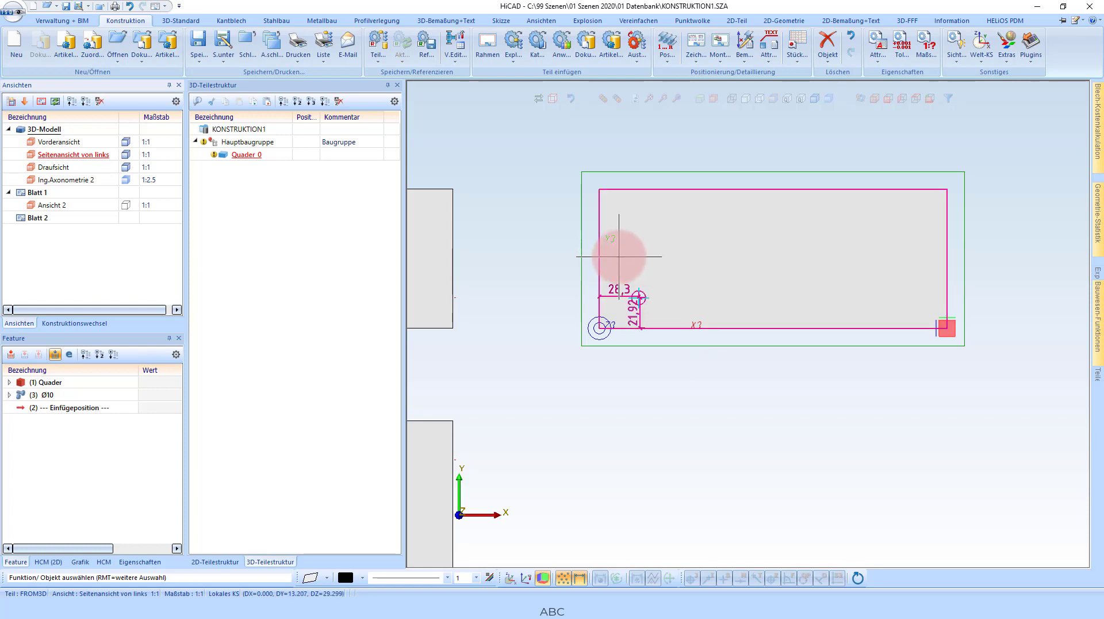
# Select Quader and the Ø10 hole, then orbit into the isometric Ing.Axonometrie 2 view.
pyautogui.click(46, 384)
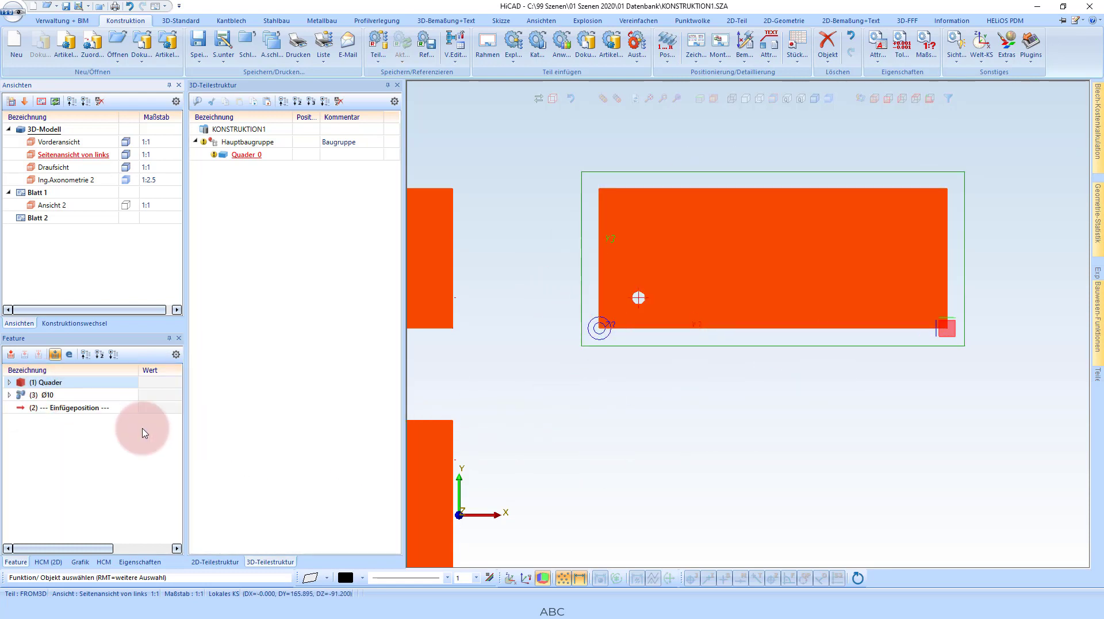
pyautogui.click(45, 396)
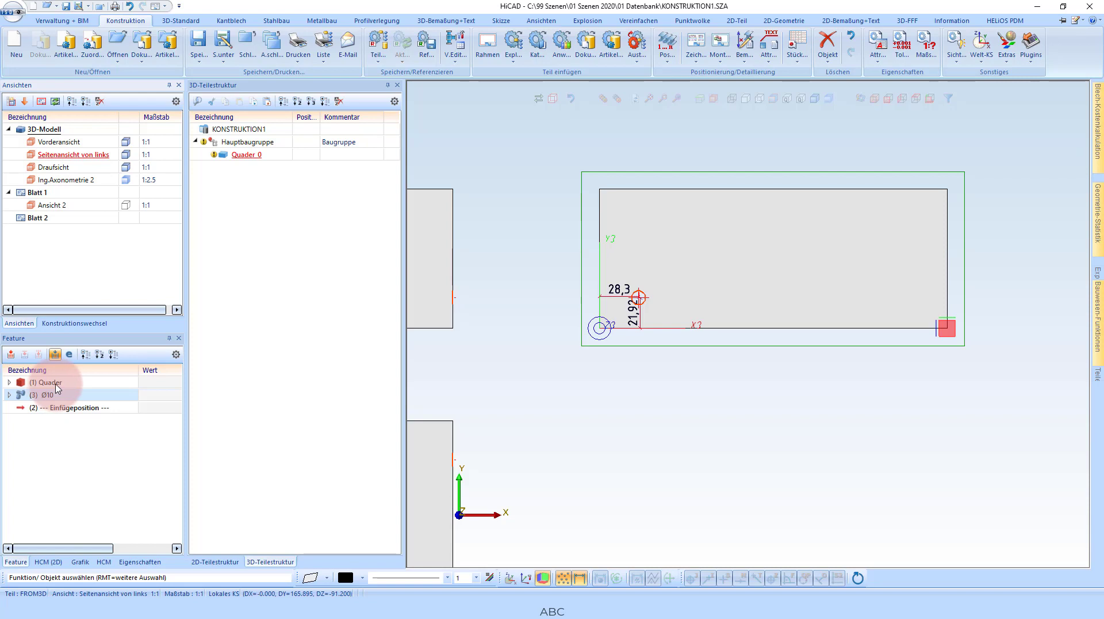
pyautogui.click(82, 396)
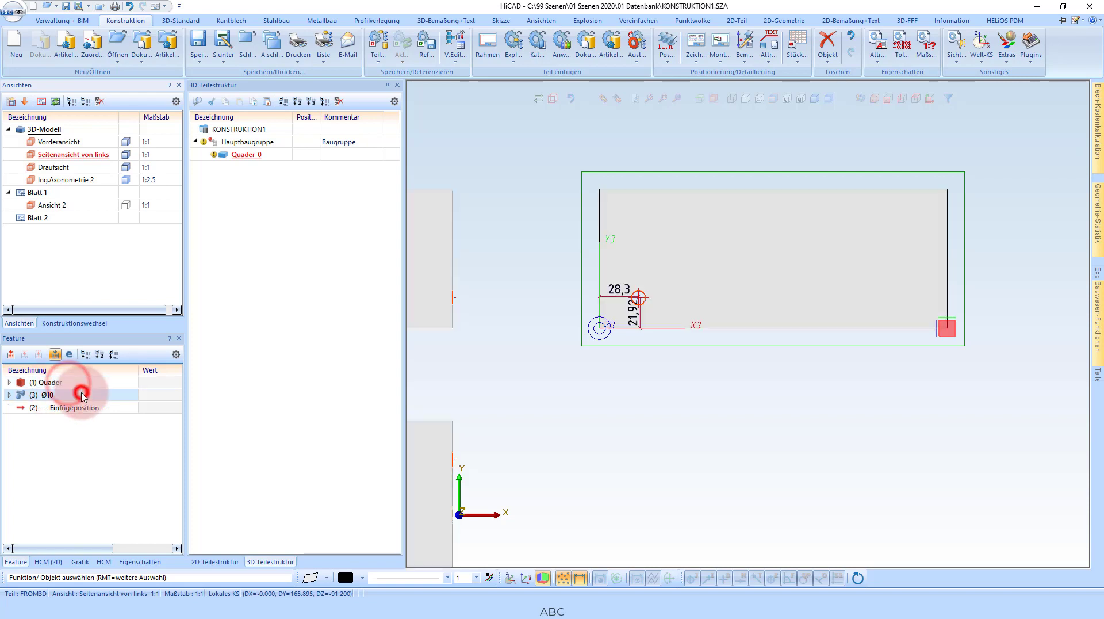
pyautogui.scroll(3, 702, 288)
pyautogui.scroll(-2, 708, 275)
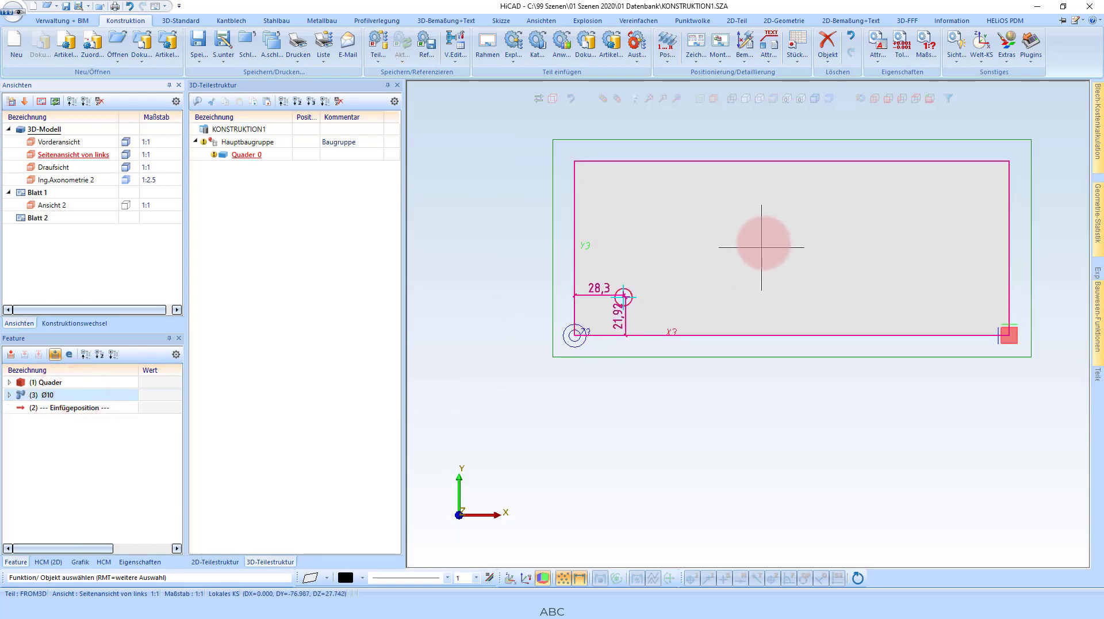
pyautogui.scroll(-3, 779, 276)
pyautogui.scroll(5, 834, 449)
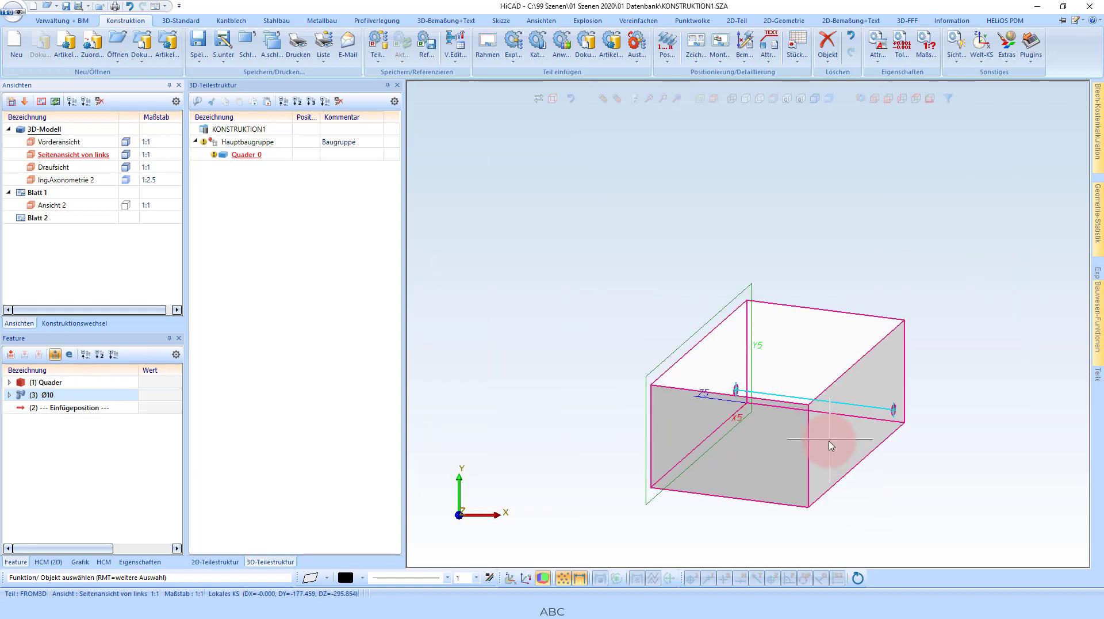
pyautogui.moveTo(830, 444)
pyautogui.mouseDown(button='middle')
pyautogui.moveTo(784, 461)
pyautogui.moveTo(728, 434)
pyautogui.mouseUp(button='middle')
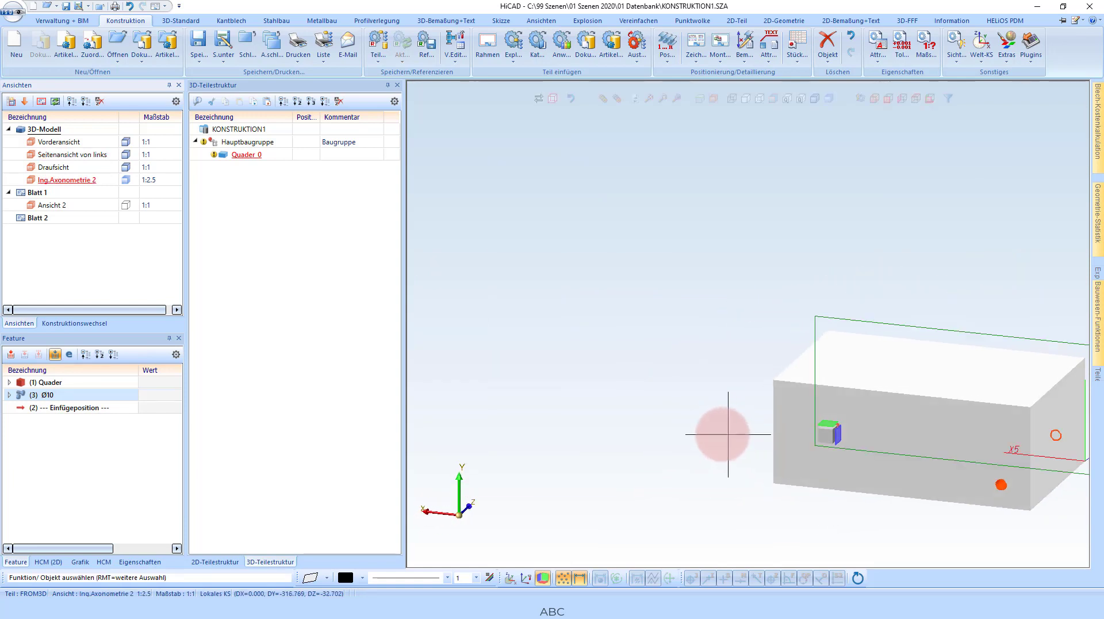
# Fit the block in the view and display it shaded with black edges.
pyautogui.middleClick(728, 434)
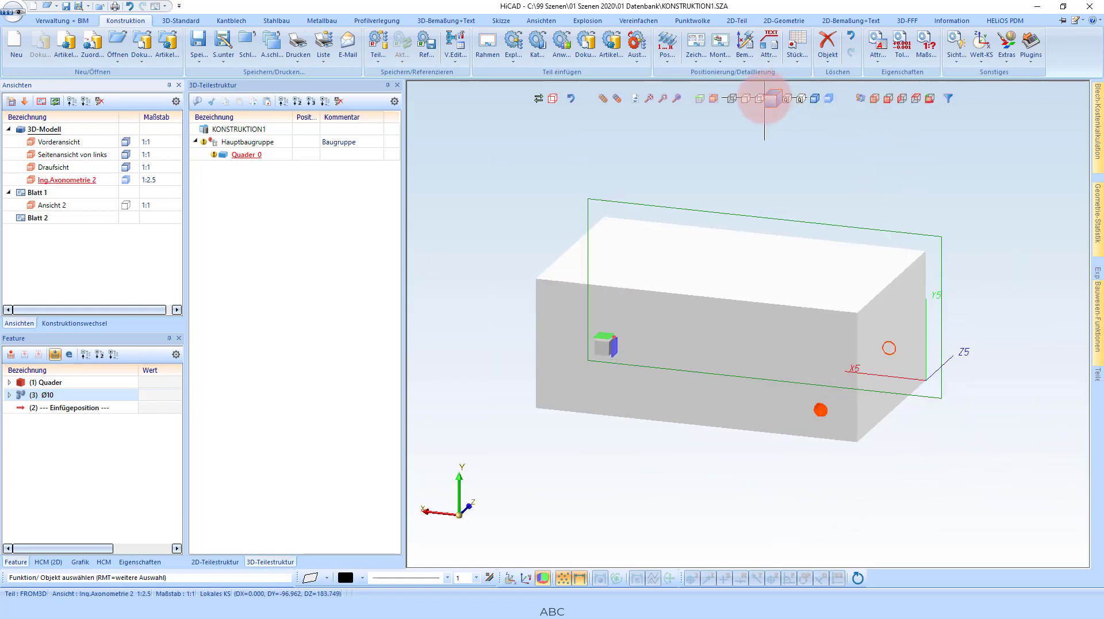
pyautogui.click(827, 327)
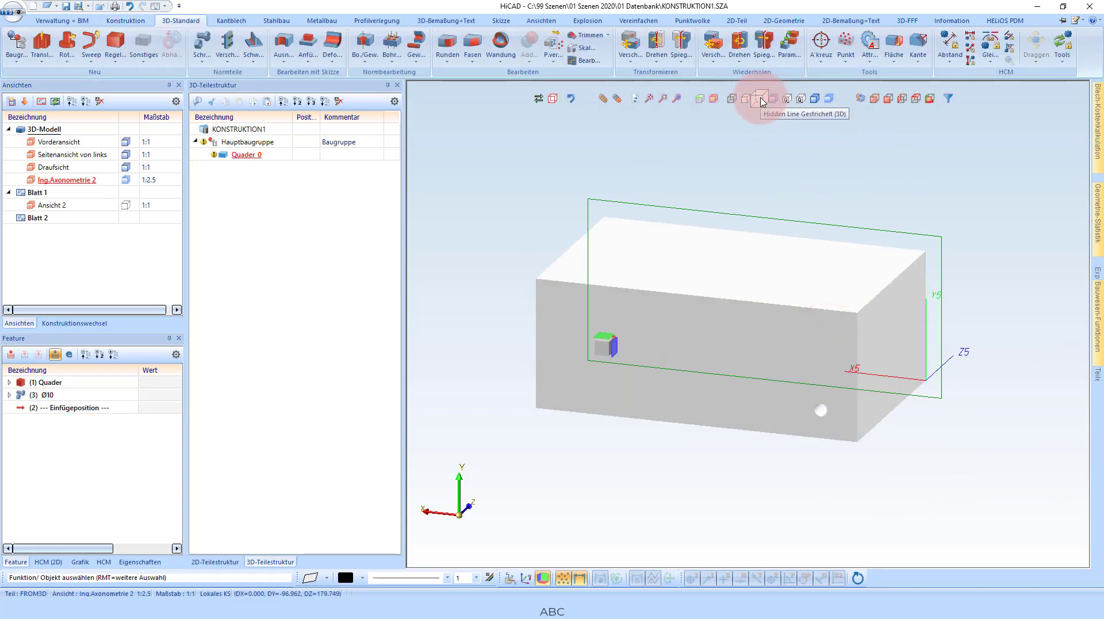
pyautogui.click(816, 99)
pyautogui.scroll(3, 874, 397)
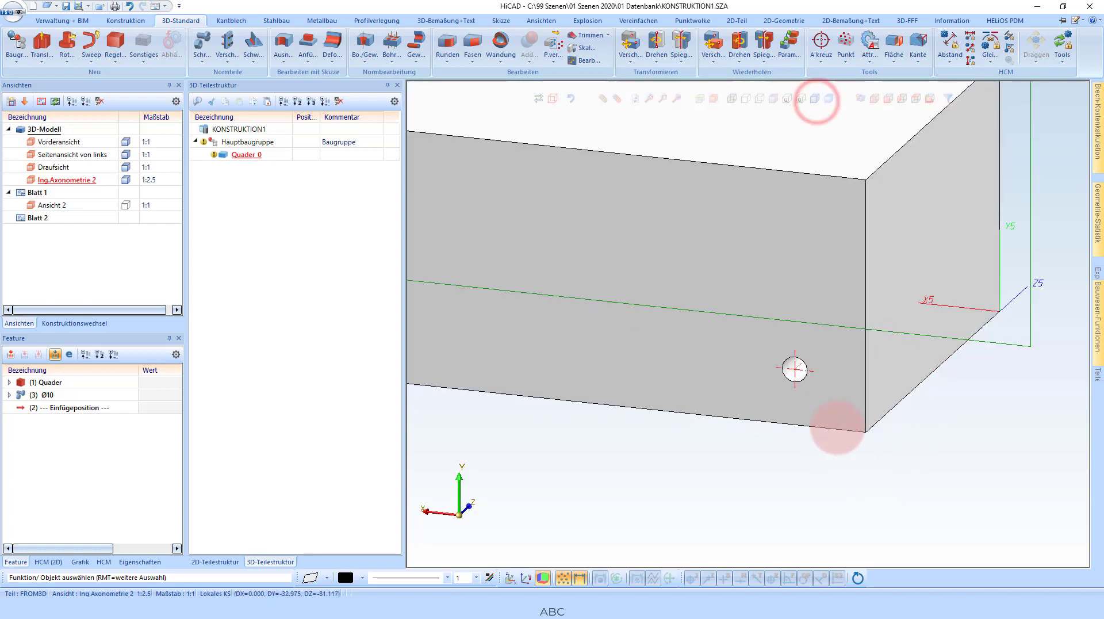
pyautogui.scroll(1, 806, 356)
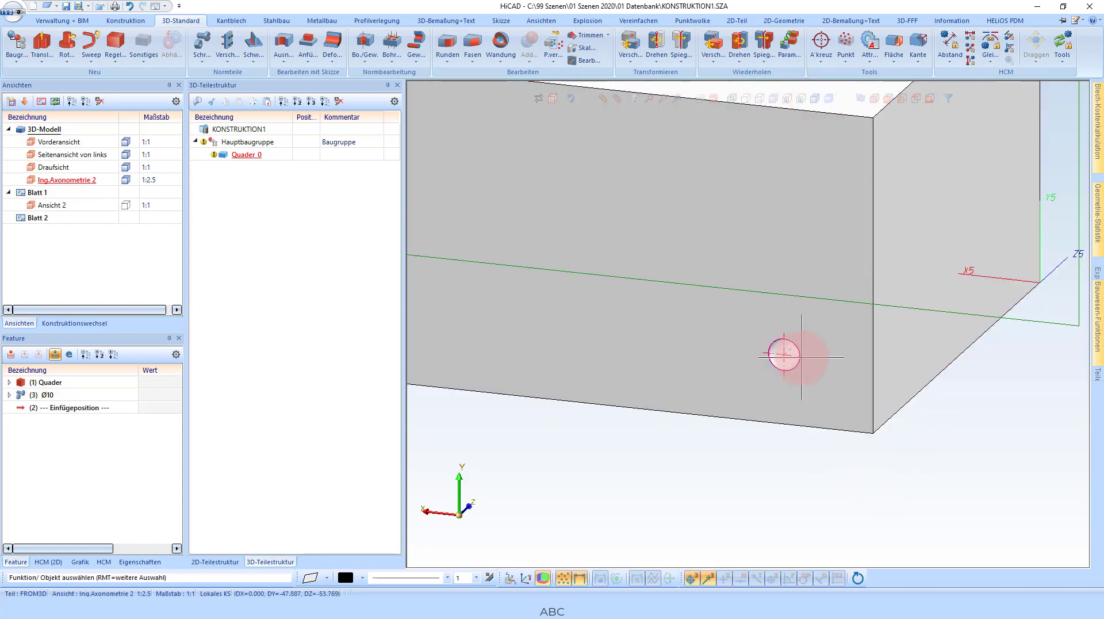
pyautogui.scroll(2, 791, 345)
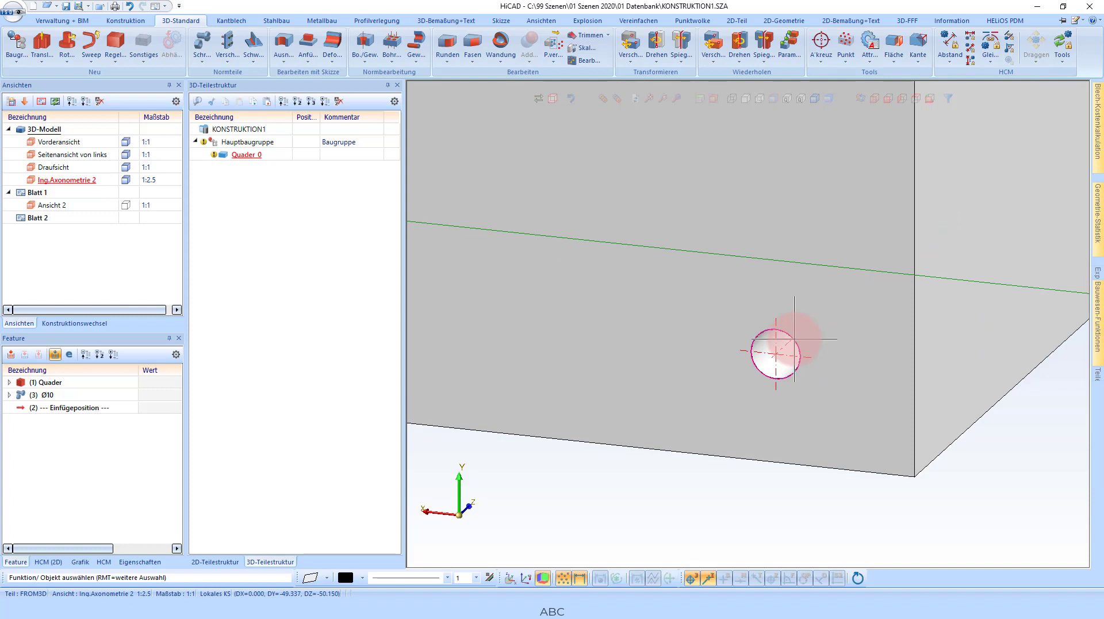
# Select the Ø10 hole on the block face to show its parameters in the feature list.
pyautogui.click(794, 339)
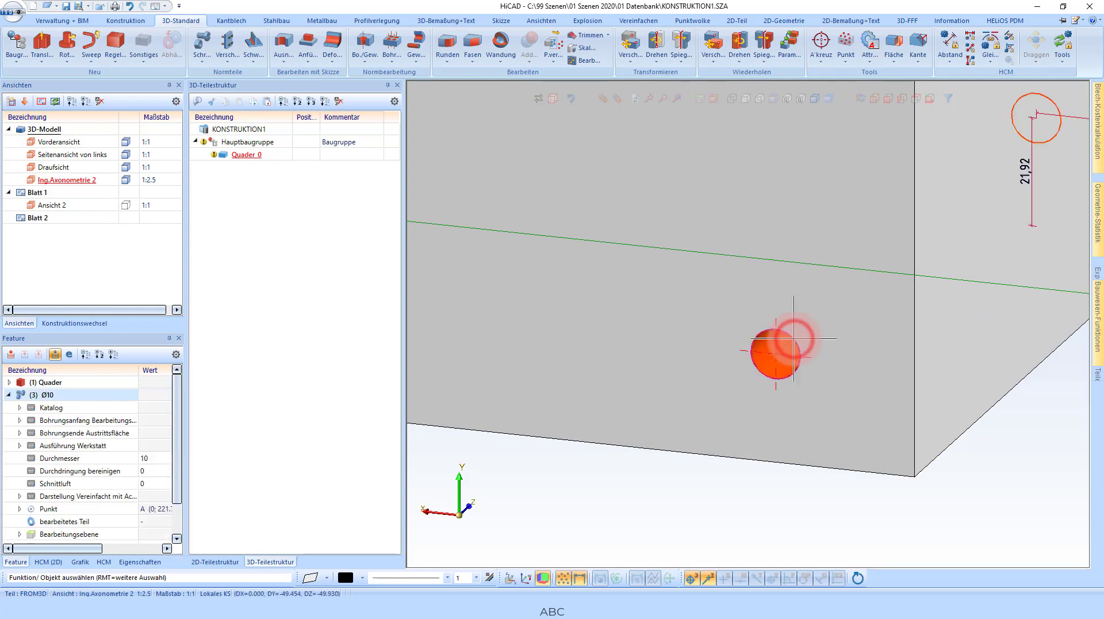
pyautogui.click(41, 396)
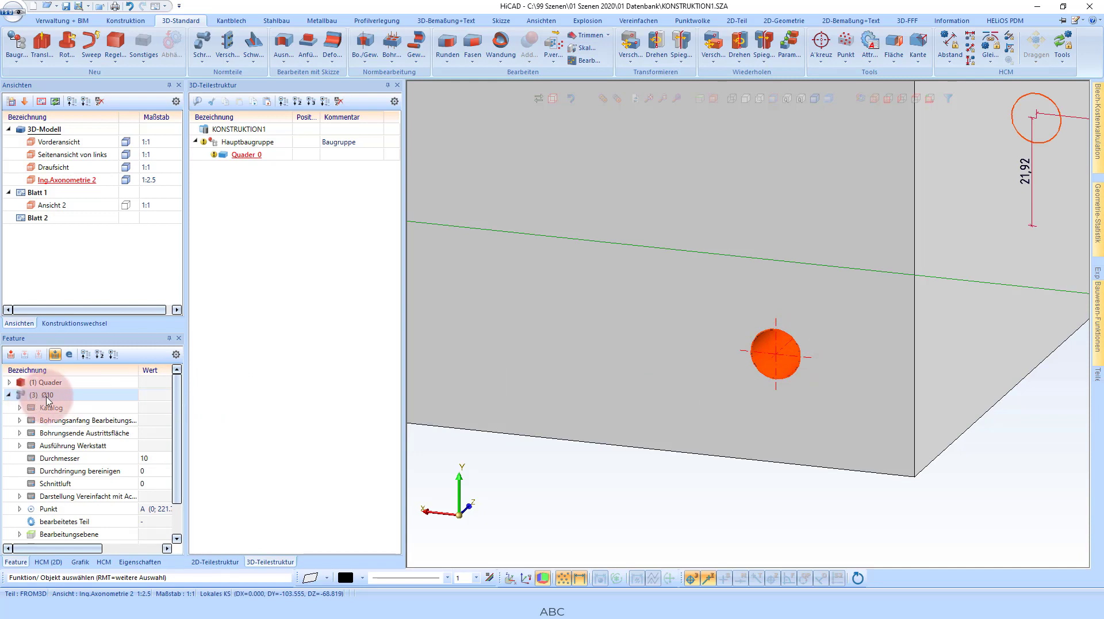
pyautogui.scroll(-3, 678, 436)
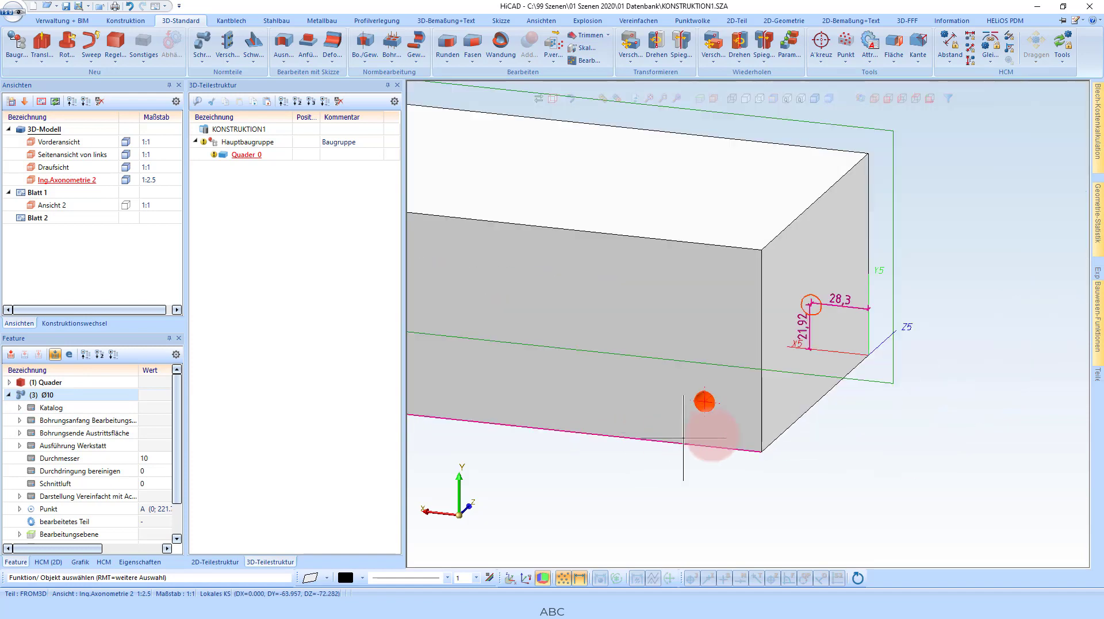
pyautogui.scroll(-2, 747, 432)
pyautogui.scroll(3, 601, 417)
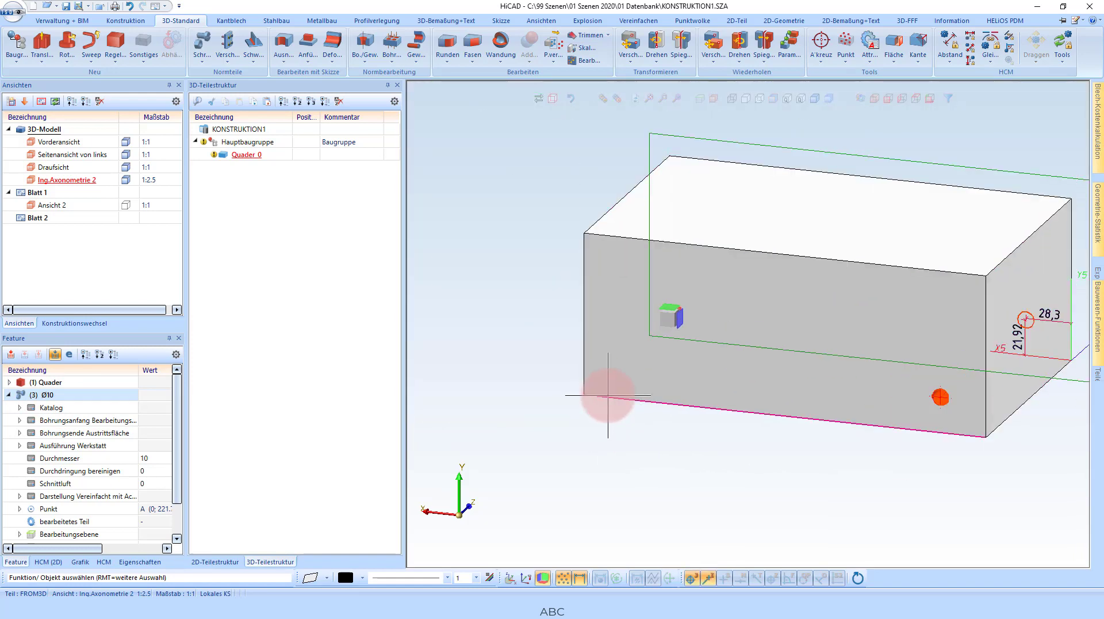
# Turn the box toward its hole face and select the Ø10 hole to reveal its 28.3 and 21.92 dimensions.
pyautogui.rightClick(628, 371)
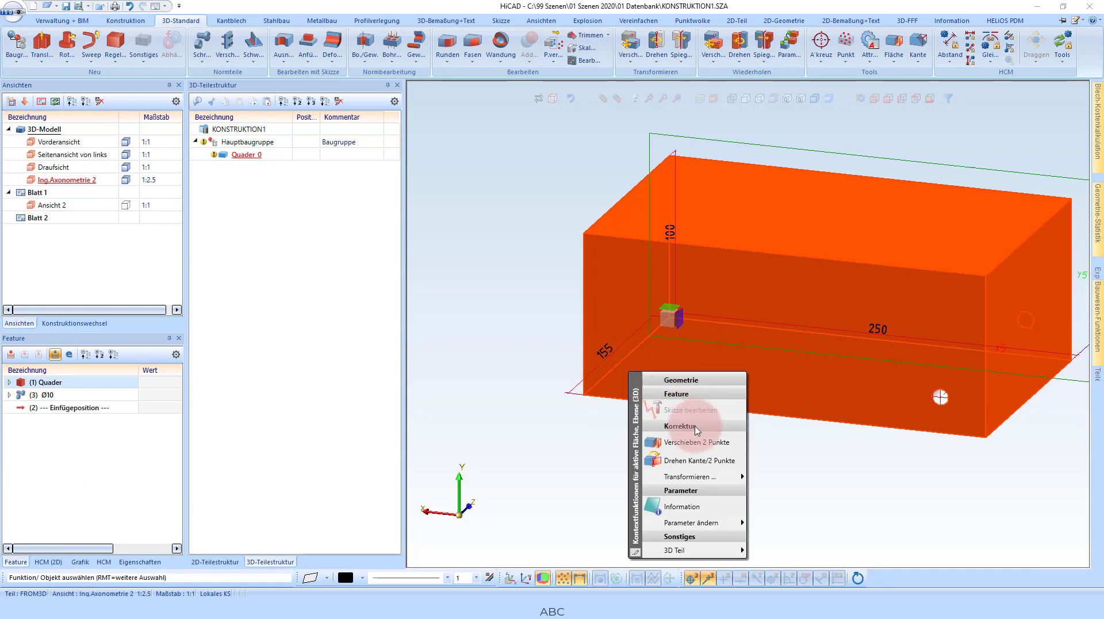
pyautogui.moveTo(756, 382); pyautogui.dragTo(556, 320, button='middle')
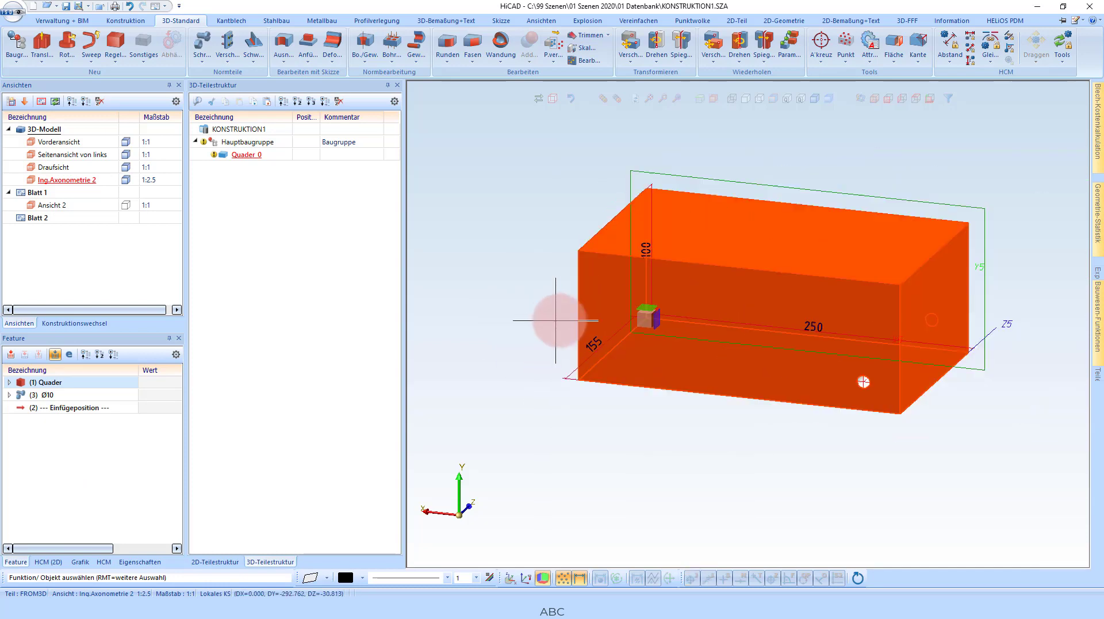
pyautogui.click(887, 352)
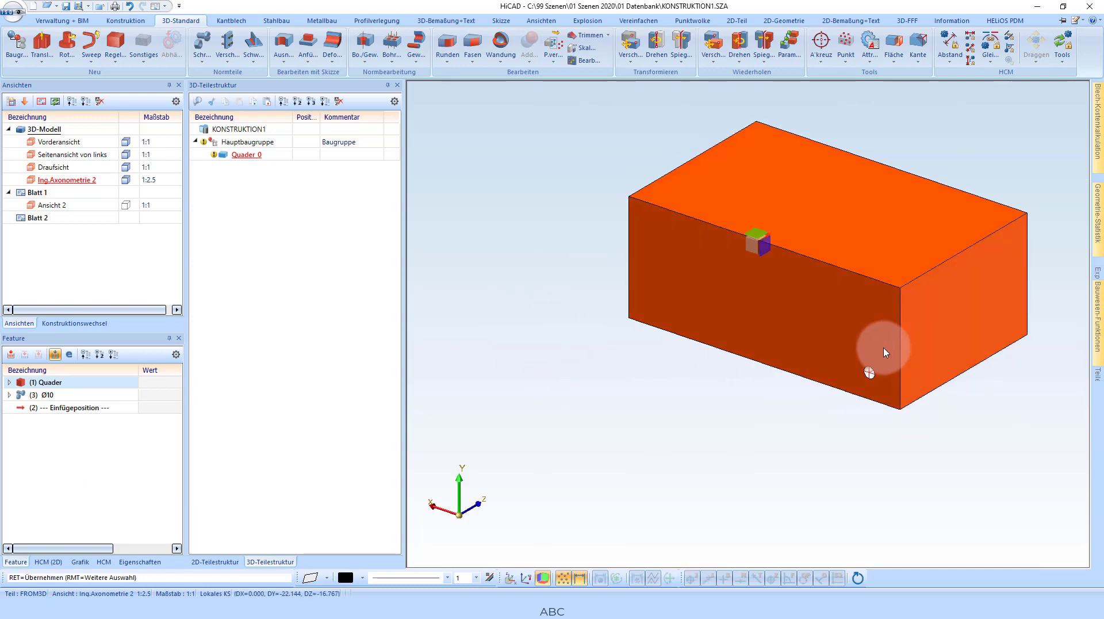
pyautogui.moveTo(886, 352); pyautogui.dragTo(637, 360, button='middle')
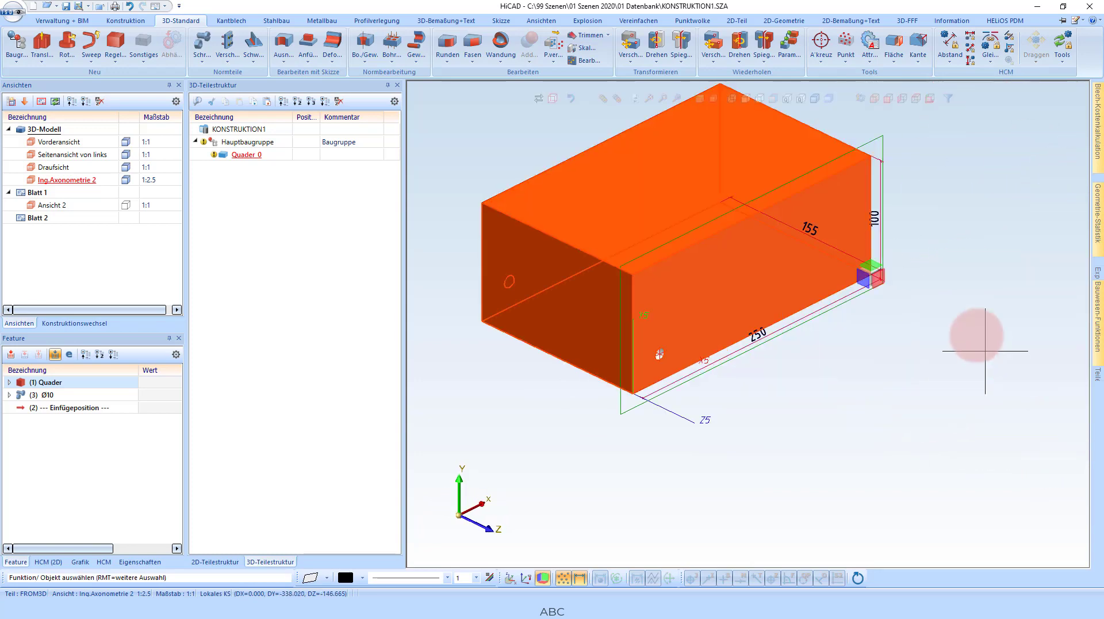
pyautogui.scroll(2, 985, 351)
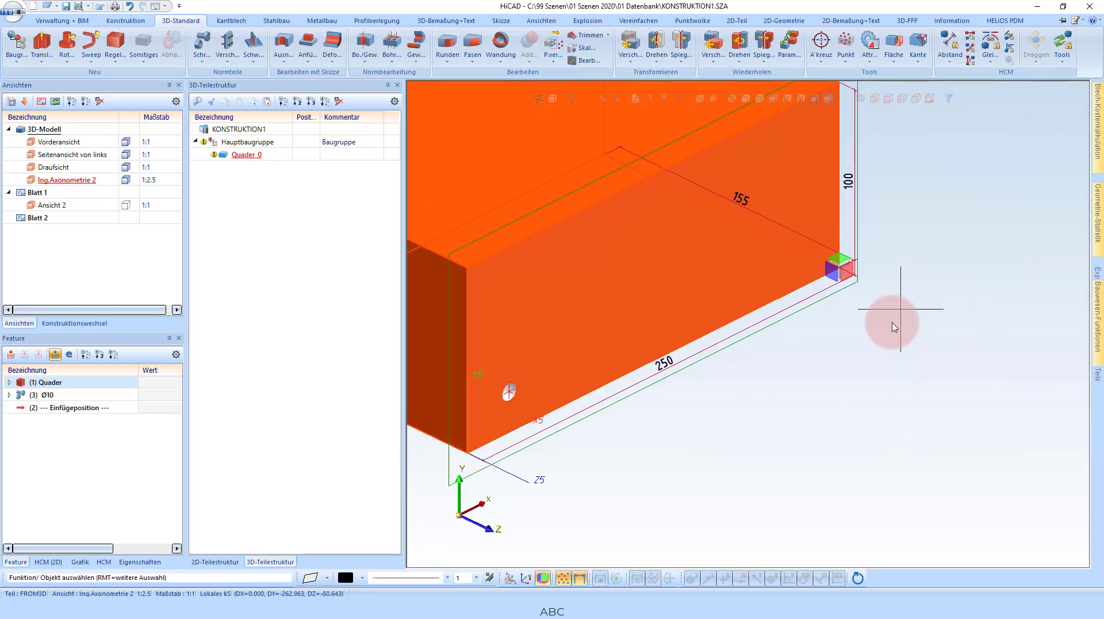
pyautogui.scroll(3, 513, 397)
pyautogui.click(522, 385)
pyautogui.scroll(-3, 522, 384)
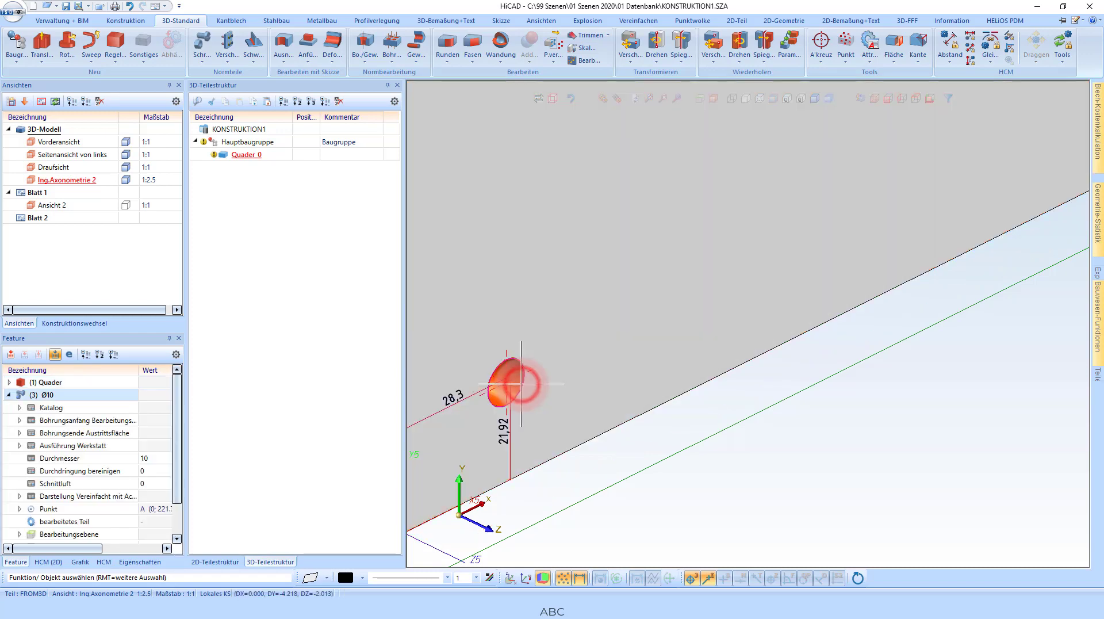
pyautogui.scroll(-2, 858, 347)
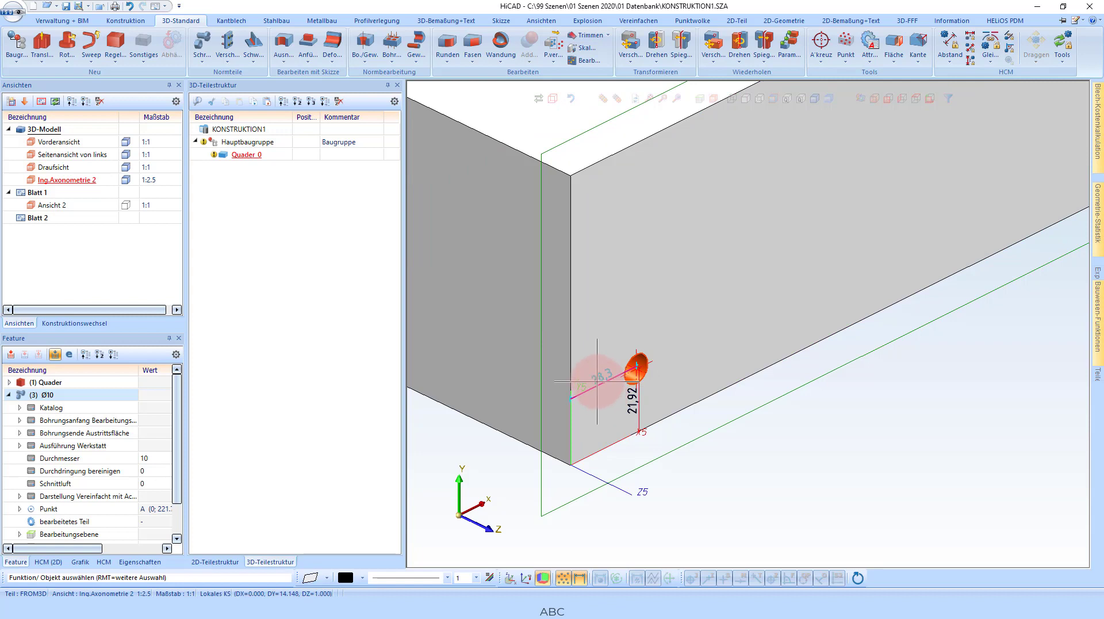
# Change the Ø10 hole's position dimensions from 28.3 and 21.92 to 35 each, then collapse Ø10 in the feature tree.
pyautogui.doubleClick(598, 383)
pyautogui.write('35')
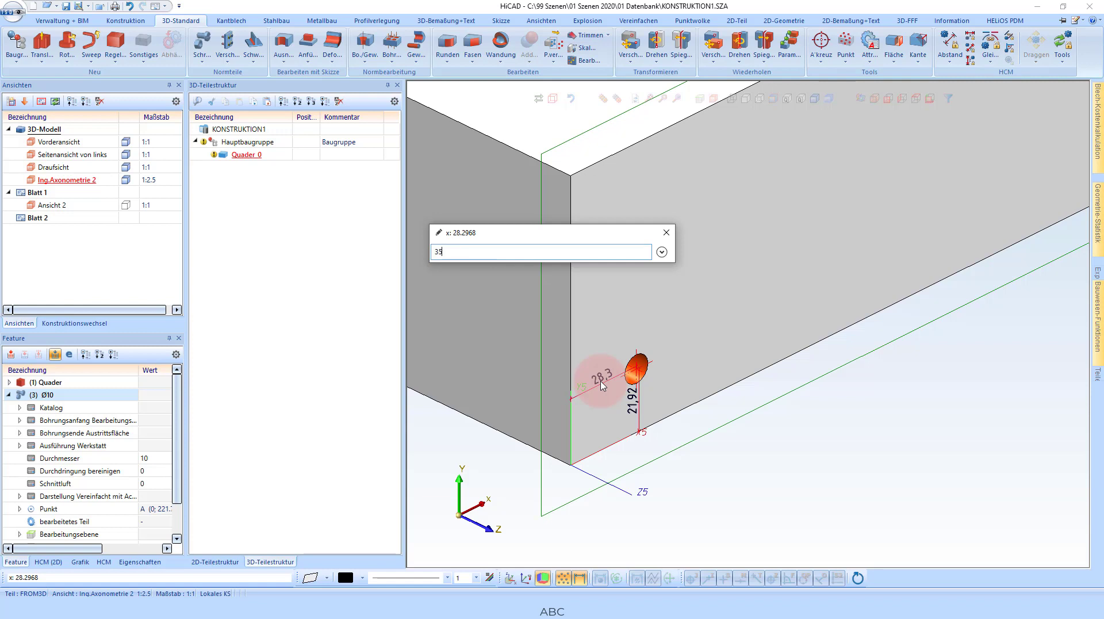
pyautogui.press('Return')
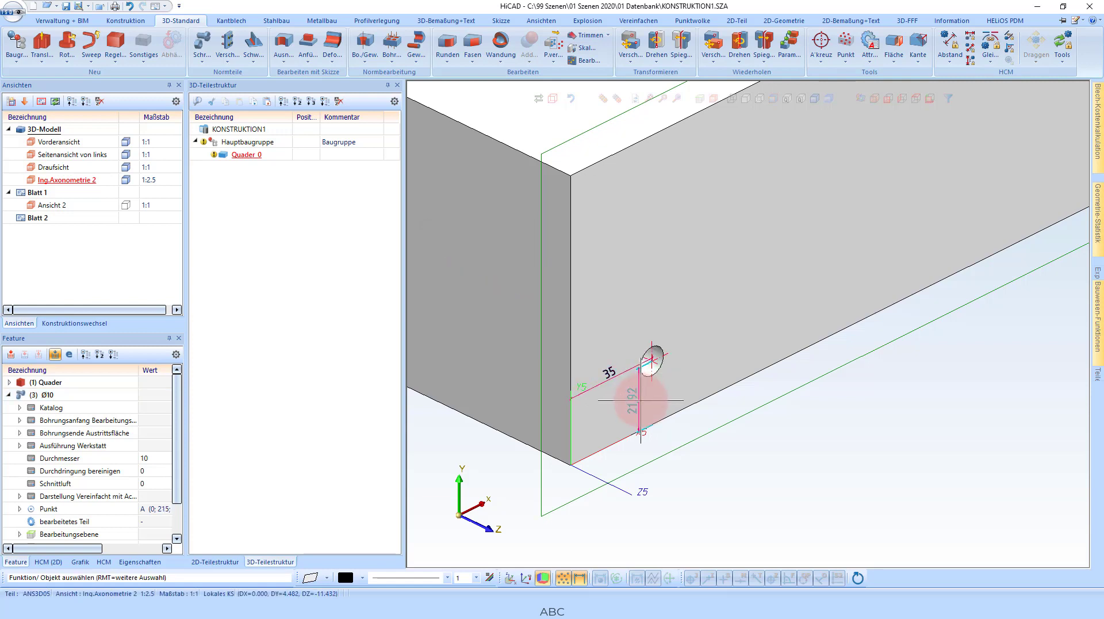
pyautogui.doubleClick(640, 399)
pyautogui.write('35')
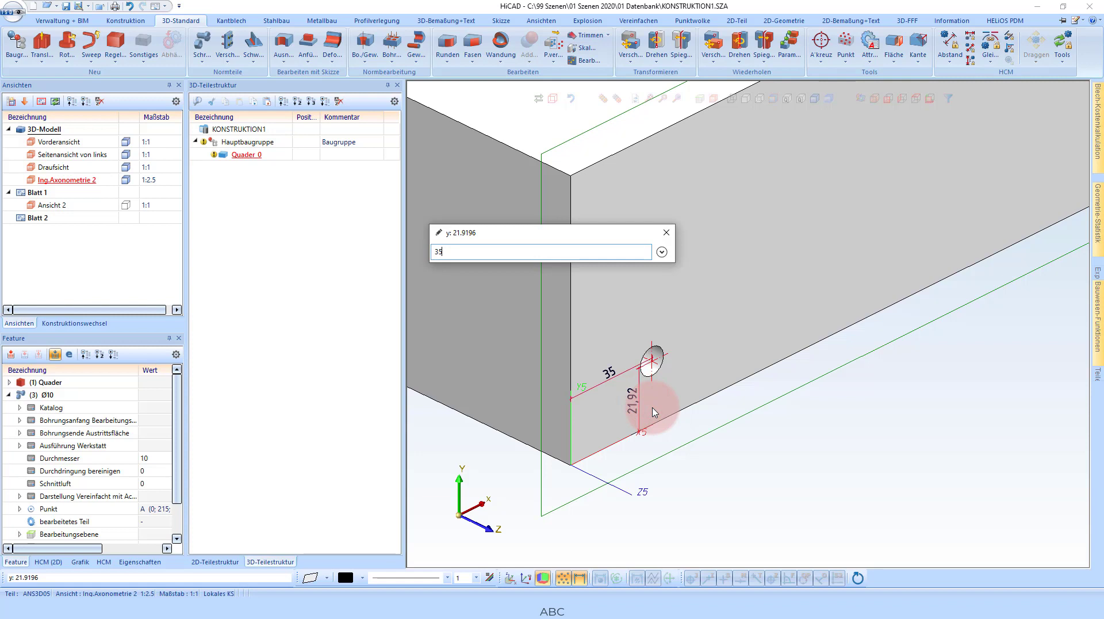
pyautogui.press('Return')
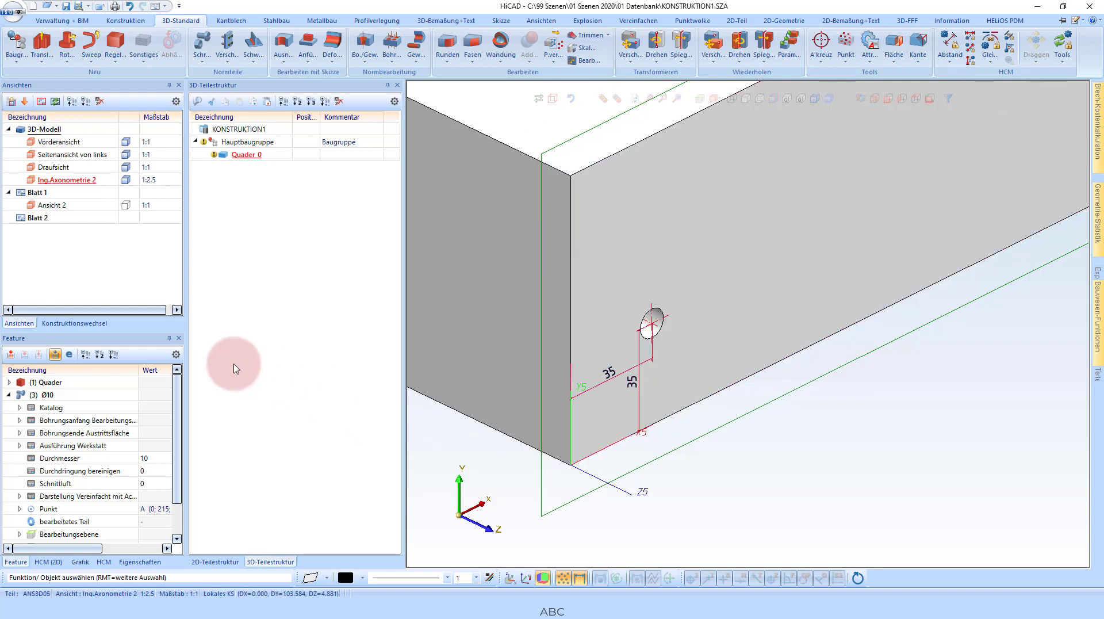
pyautogui.click(9, 396)
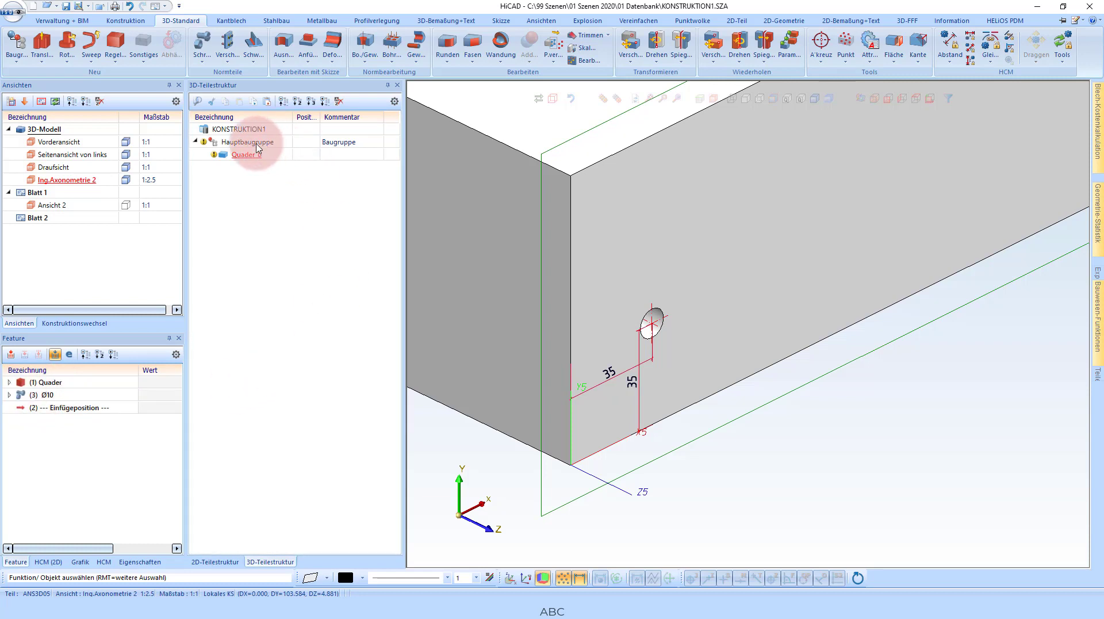
# Make Hauptbaugruppe the active part and open the part structure display settings with the multi-column view on.
pyautogui.click(222, 149)
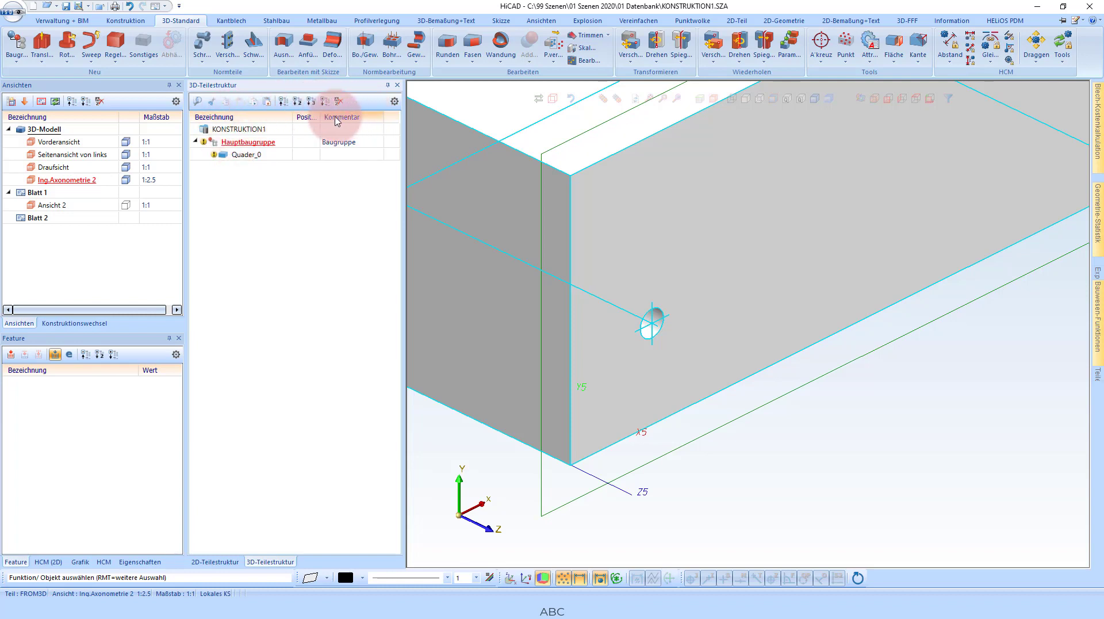
pyautogui.click(393, 104)
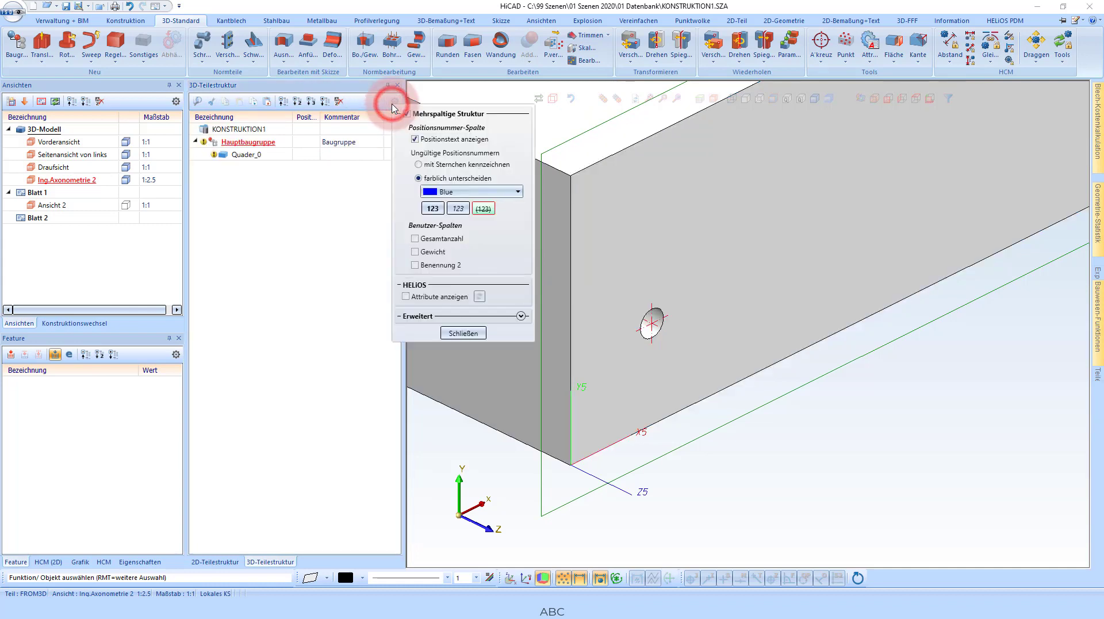
pyautogui.click(406, 114)
pyautogui.click(406, 114)
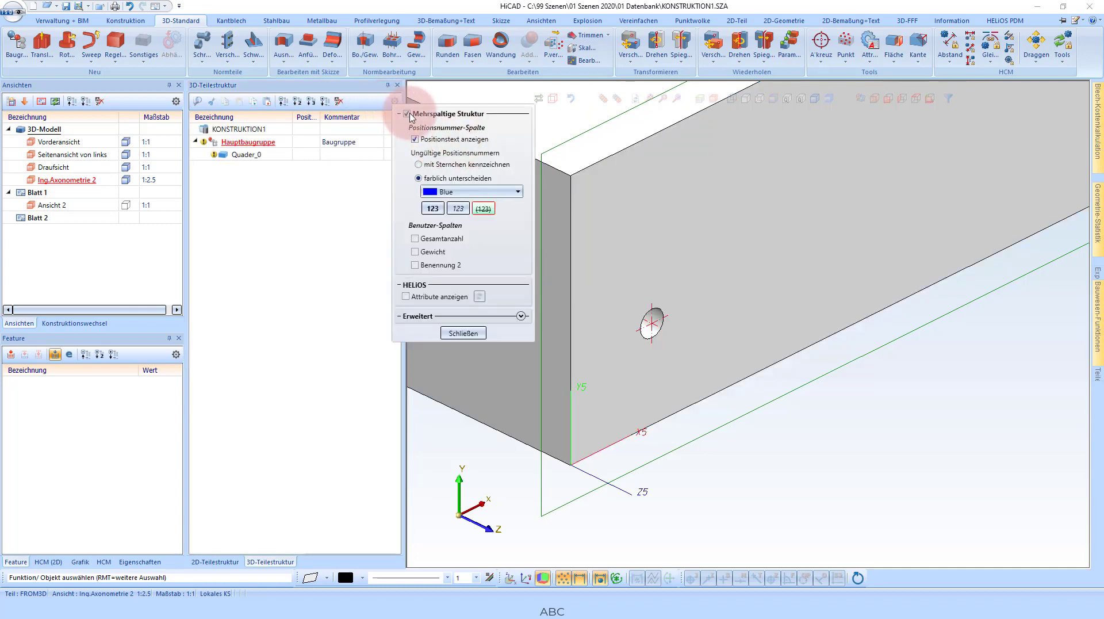
pyautogui.click(407, 113)
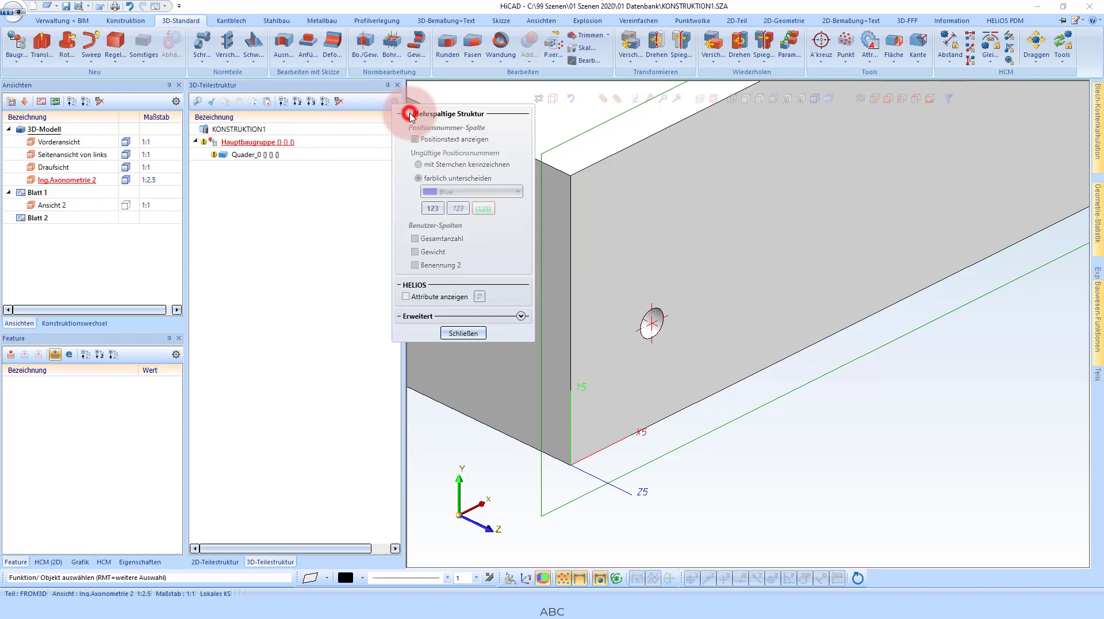
pyautogui.click(444, 114)
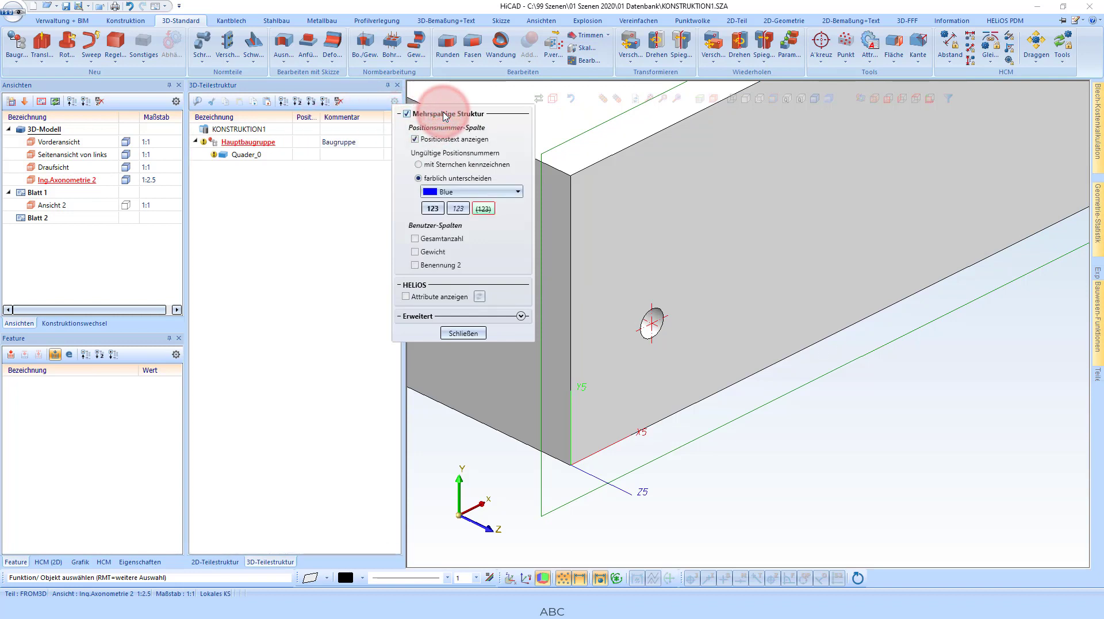
pyautogui.click(415, 140)
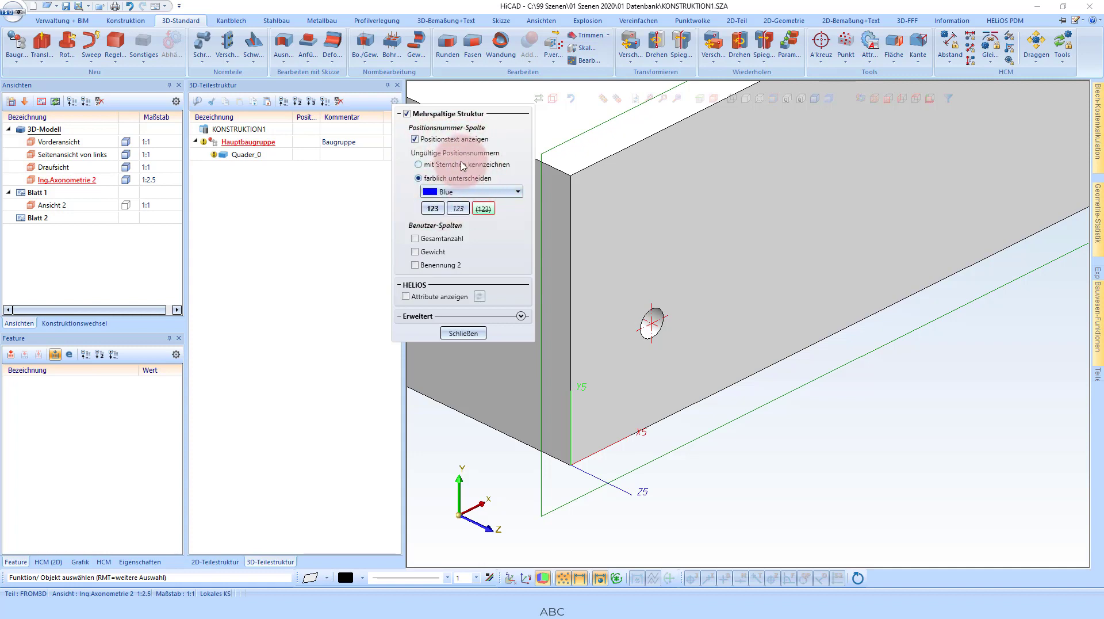
# Add the Gesamtanzahl, Gewicht and Benennung 2 columns, then widen the panel so all columns fit.
pyautogui.click(429, 238)
pyautogui.click(428, 252)
pyautogui.click(428, 265)
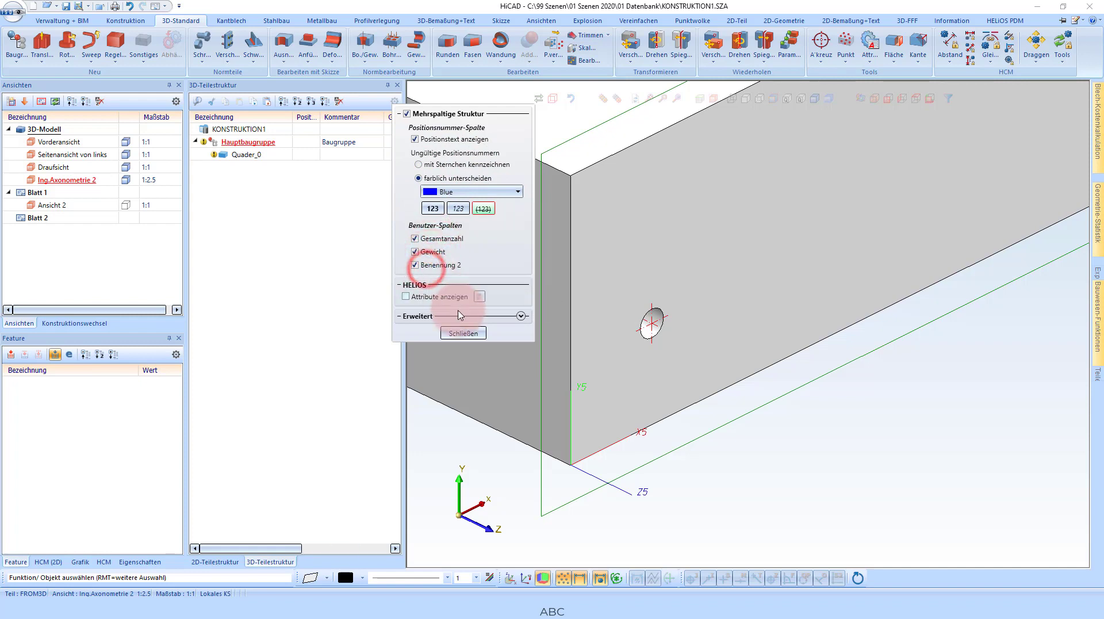
pyautogui.click(463, 333)
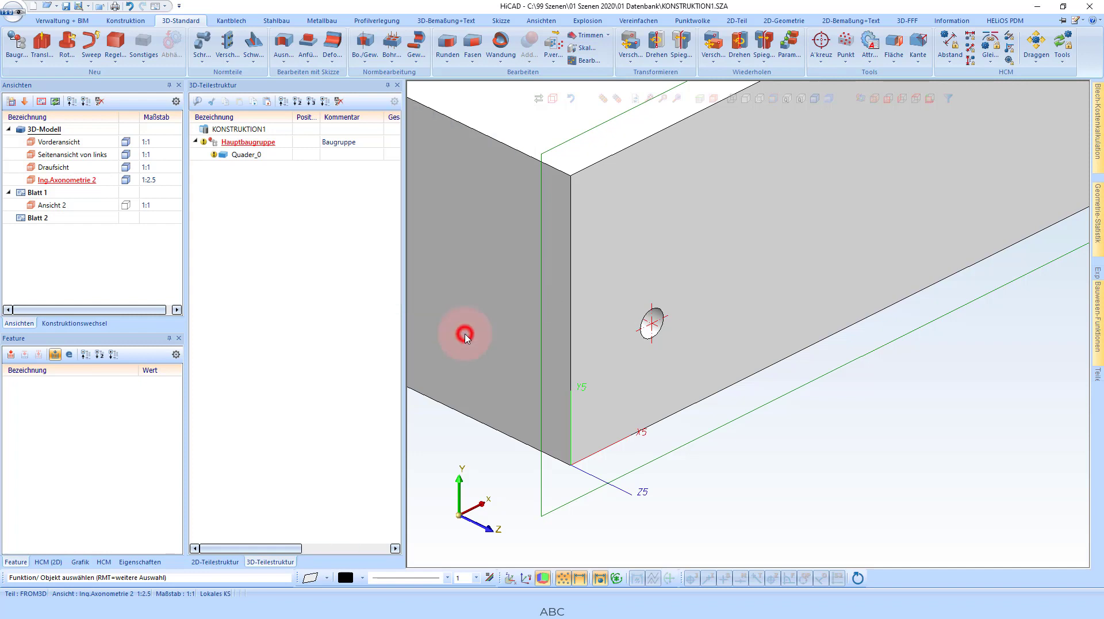
pyautogui.moveTo(404, 214); pyautogui.dragTo(532, 230)
pyautogui.moveTo(440, 119); pyautogui.dragTo(421, 121)
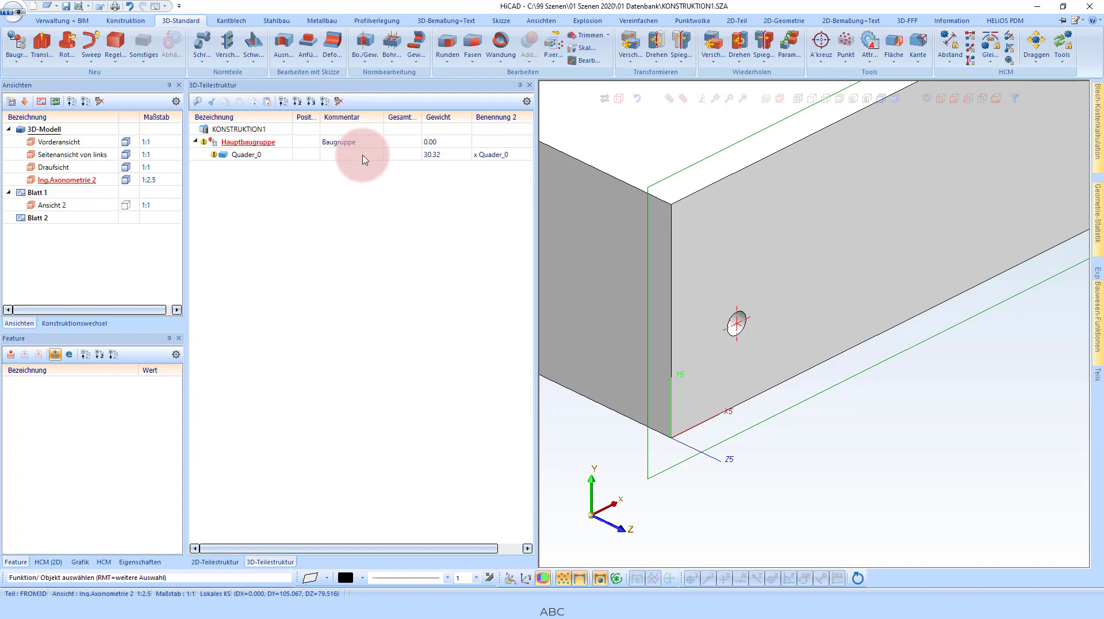
# Uncheck the Gesamtanzahl, Gewicht and Benennung 2 columns in the part structure settings.
pyautogui.click(526, 102)
pyautogui.click(546, 237)
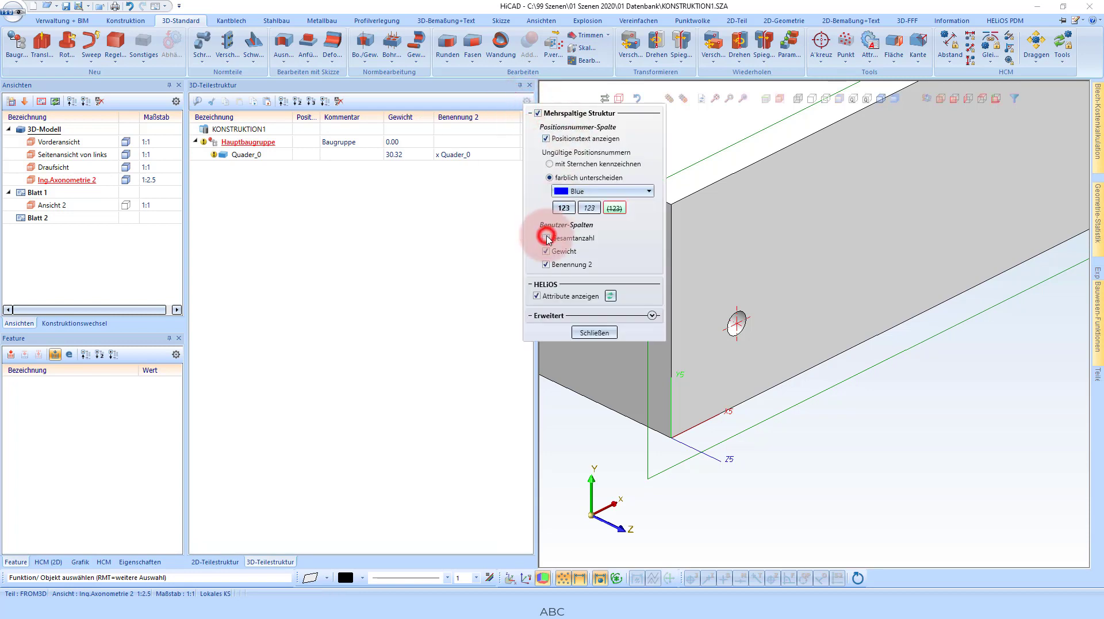
pyautogui.click(547, 251)
pyautogui.click(546, 264)
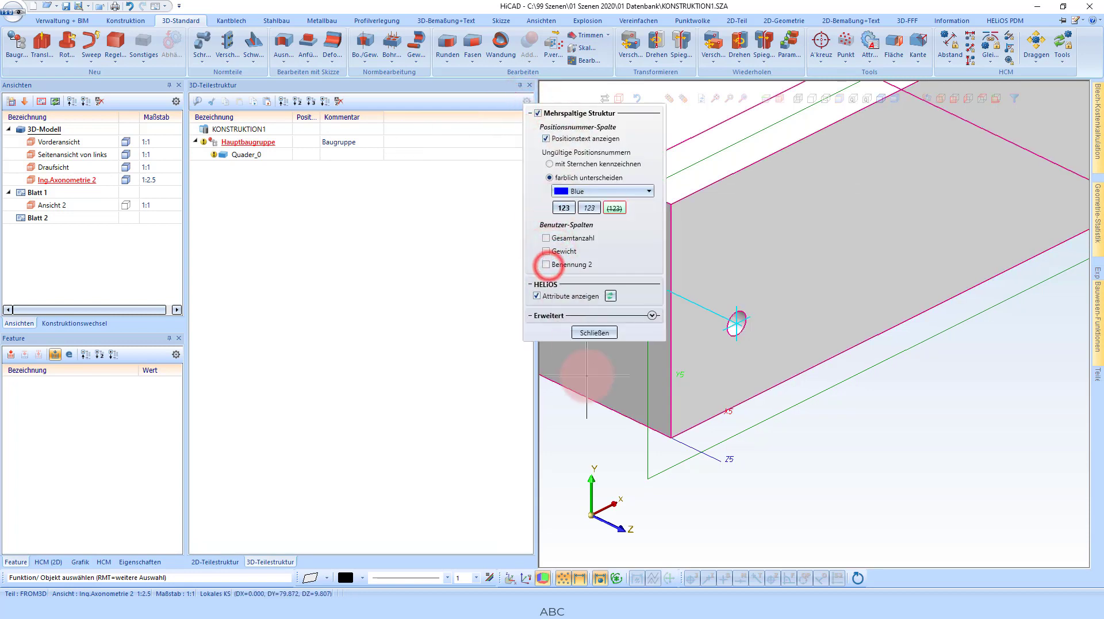
# Expand the Erweitert options, close the settings, and narrow the part structure panel.
pyautogui.click(652, 315)
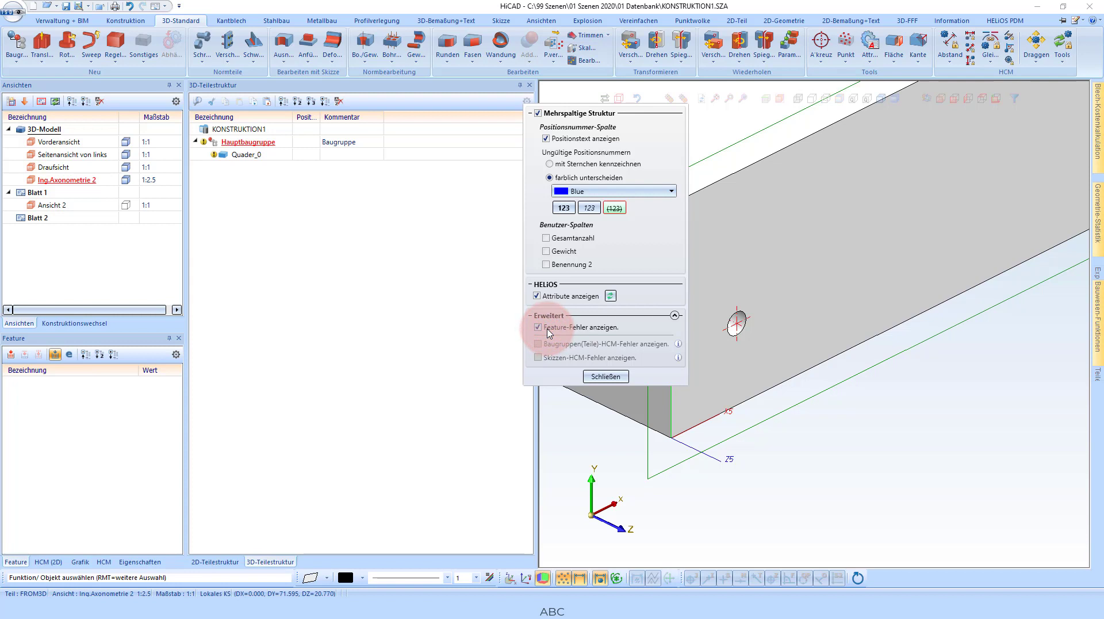
pyautogui.click(606, 376)
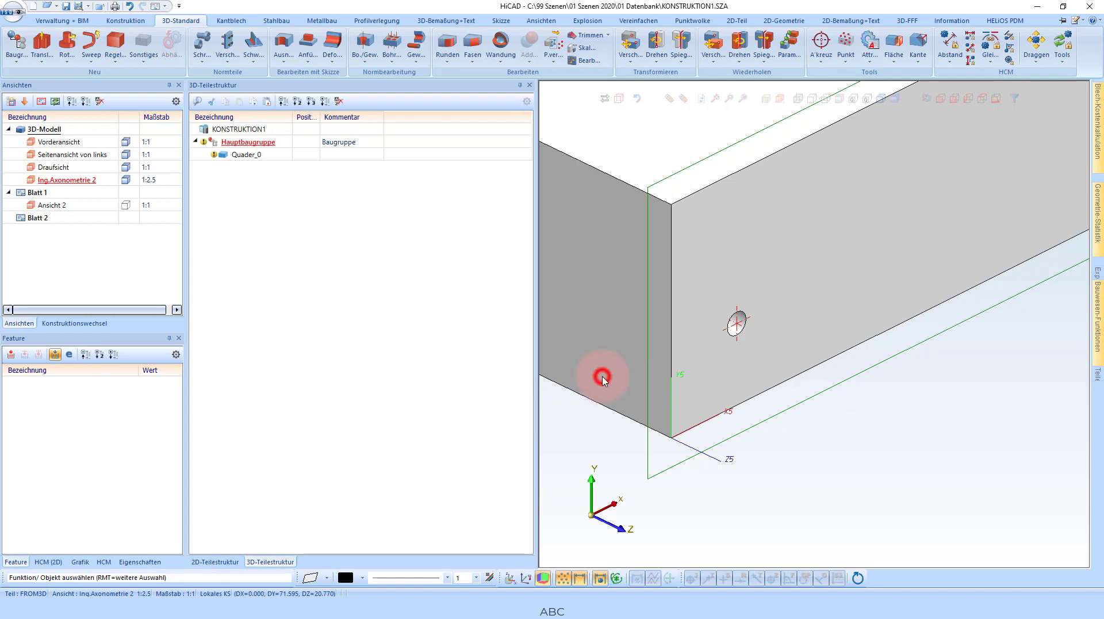
pyautogui.moveTo(540, 368); pyautogui.dragTo(385, 379)
pyautogui.click(418, 399)
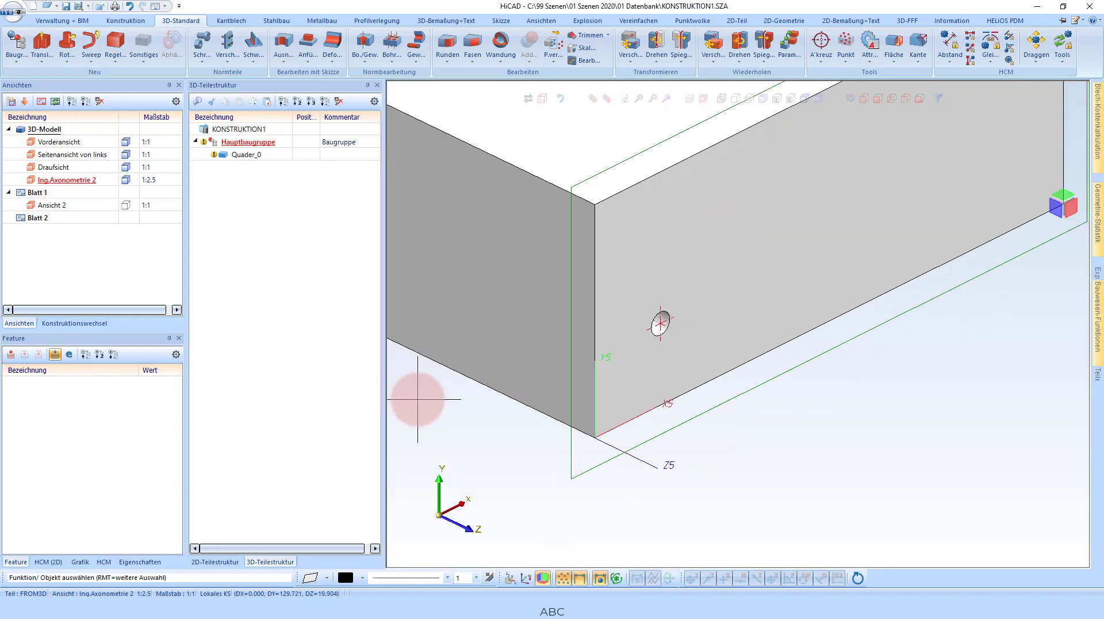